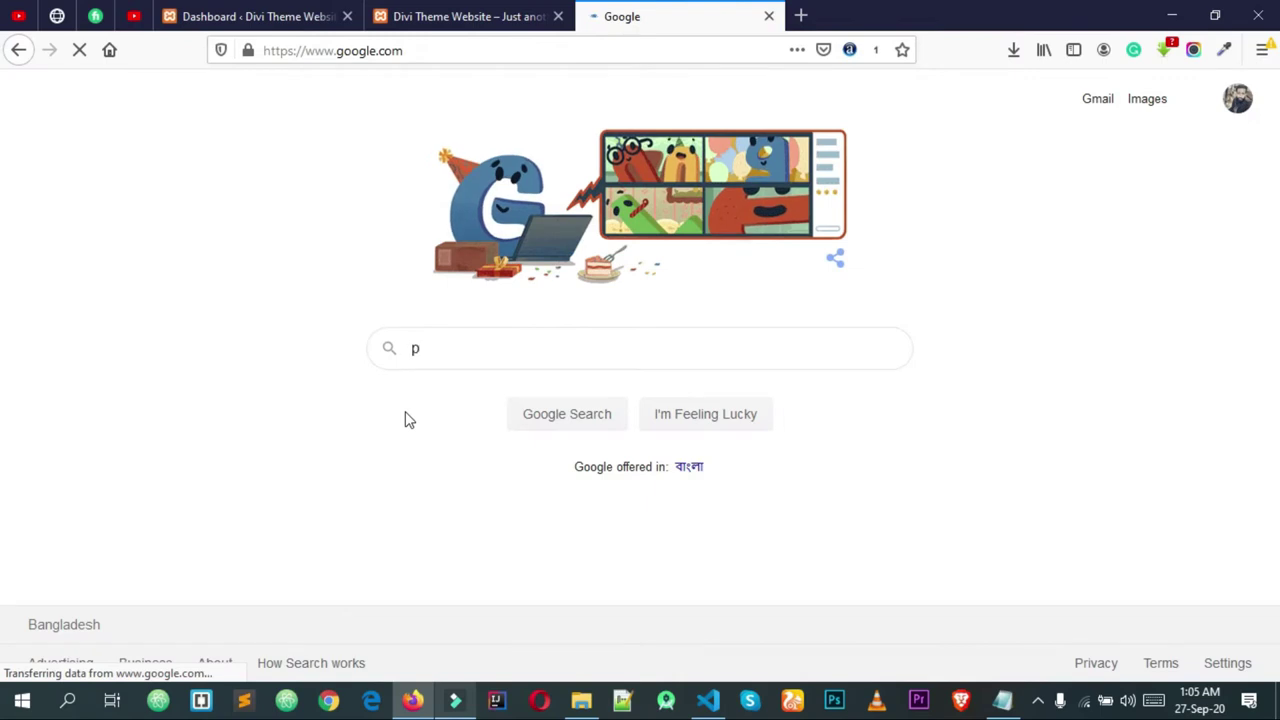
In a new Google tab, type 'pigeon host .com' into the search box
{"action": "type", "text": "t .com"}
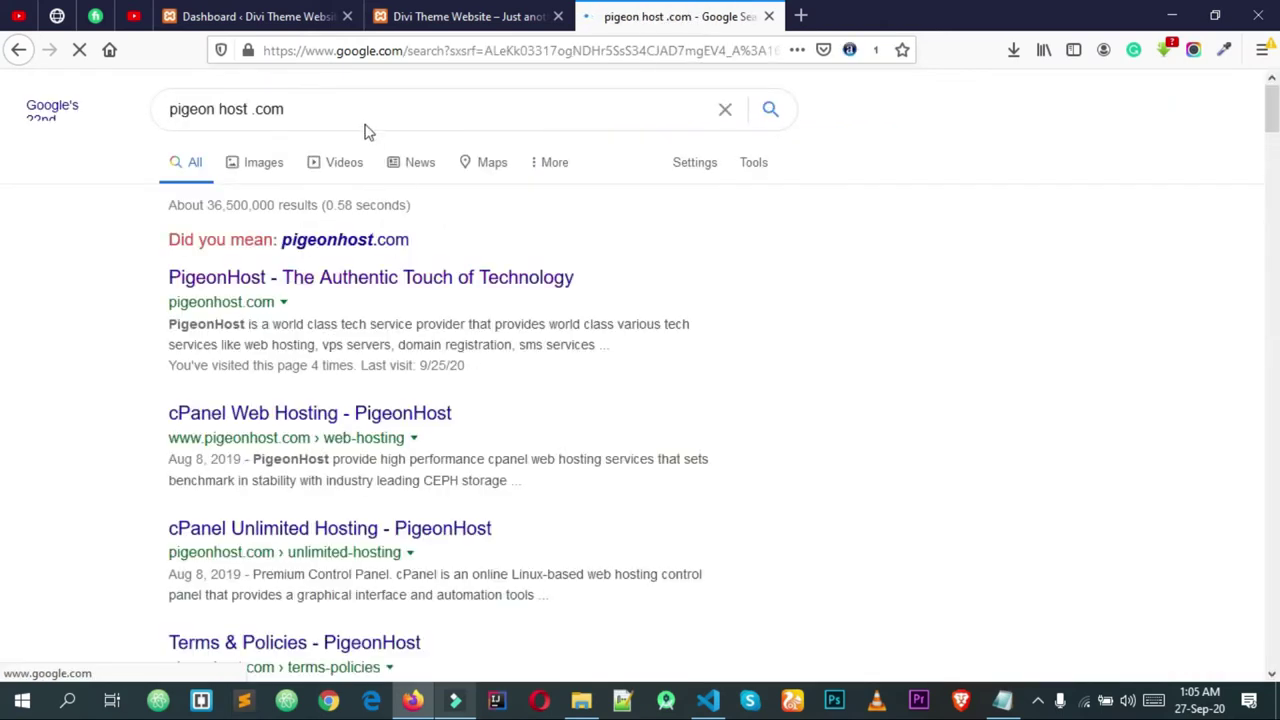
Open the 'PigeonHost - The Authentic Touch of Technology' result and scroll through its hosting plans
{"action": "left_click", "coordinate": [216, 287]}
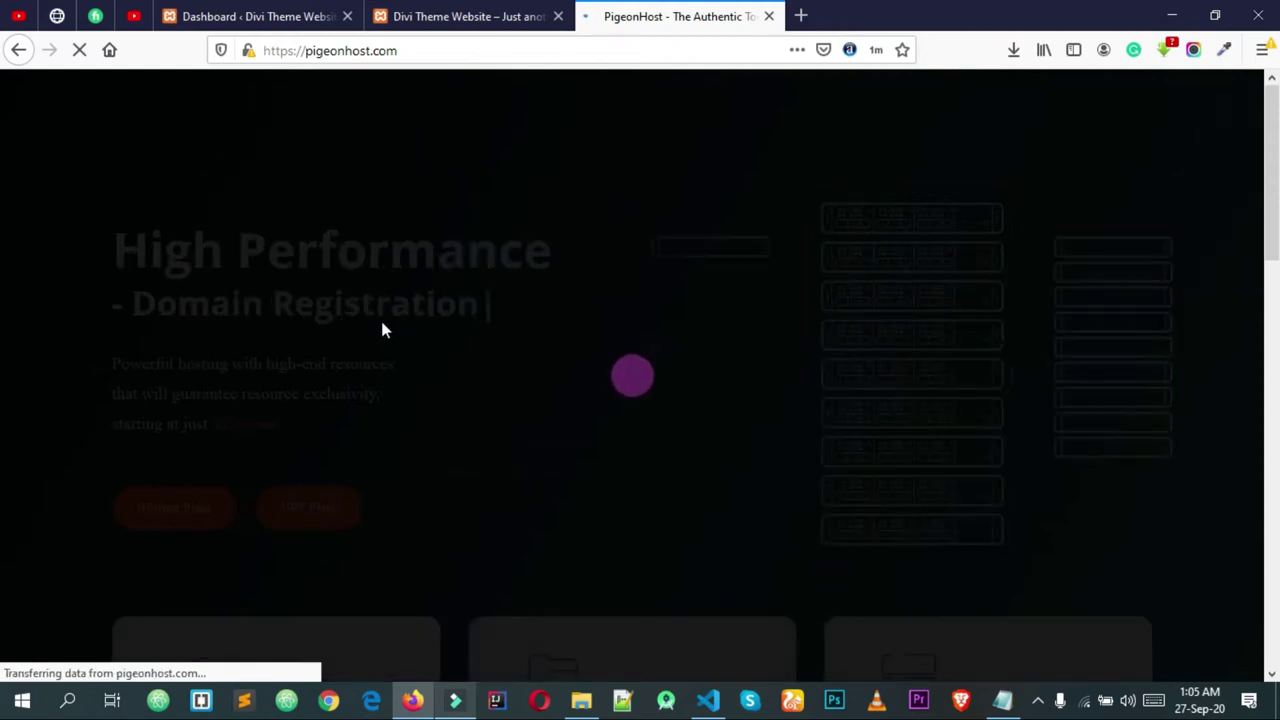
{"action": "scroll", "coordinate": [680, 320], "scroll_direction": "down", "scroll_amount": 5}
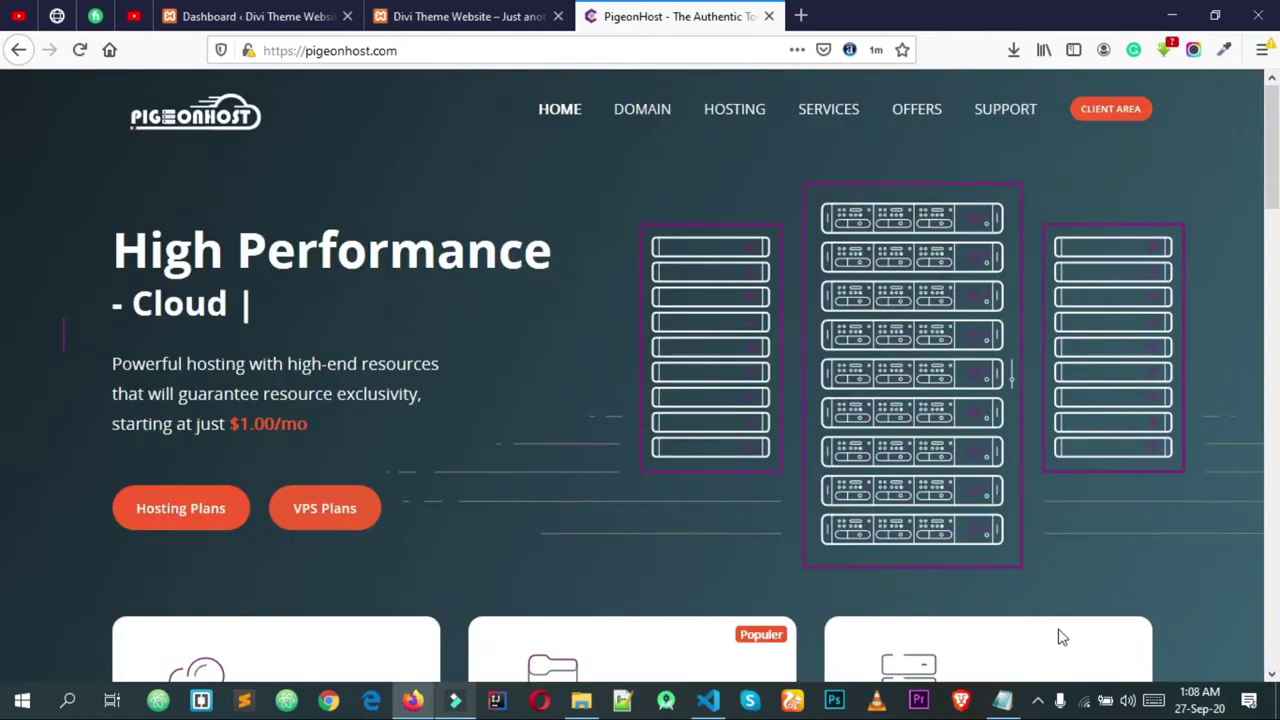
{"action": "scroll", "coordinate": [968, 512], "scroll_direction": "down", "scroll_amount": 4}
{"action": "scroll", "coordinate": [968, 512], "scroll_direction": "up", "scroll_amount": 2}
{"action": "scroll", "coordinate": [509, 423], "scroll_direction": "down", "scroll_amount": 10}
{"action": "scroll", "coordinate": [700, 380], "scroll_direction": "up", "scroll_amount": 5}
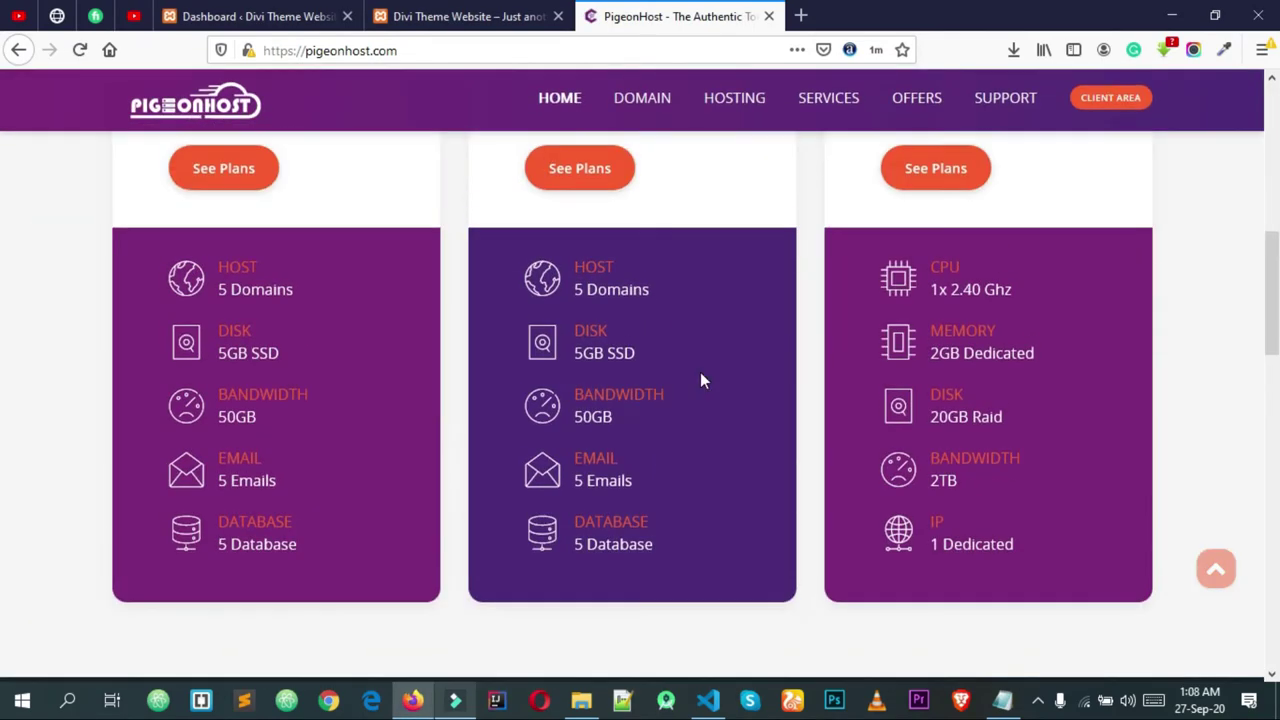
{"action": "scroll", "coordinate": [700, 380], "scroll_direction": "up", "scroll_amount": 3}
Highlight the Plesk, VPS and cPanel Web Hosting ($2.00/Month) plan prices for reference
{"action": "left_click_drag", "start_coordinate": [1045, 380], "coordinate": [567, 336]}
{"action": "left_click", "coordinate": [567, 336]}
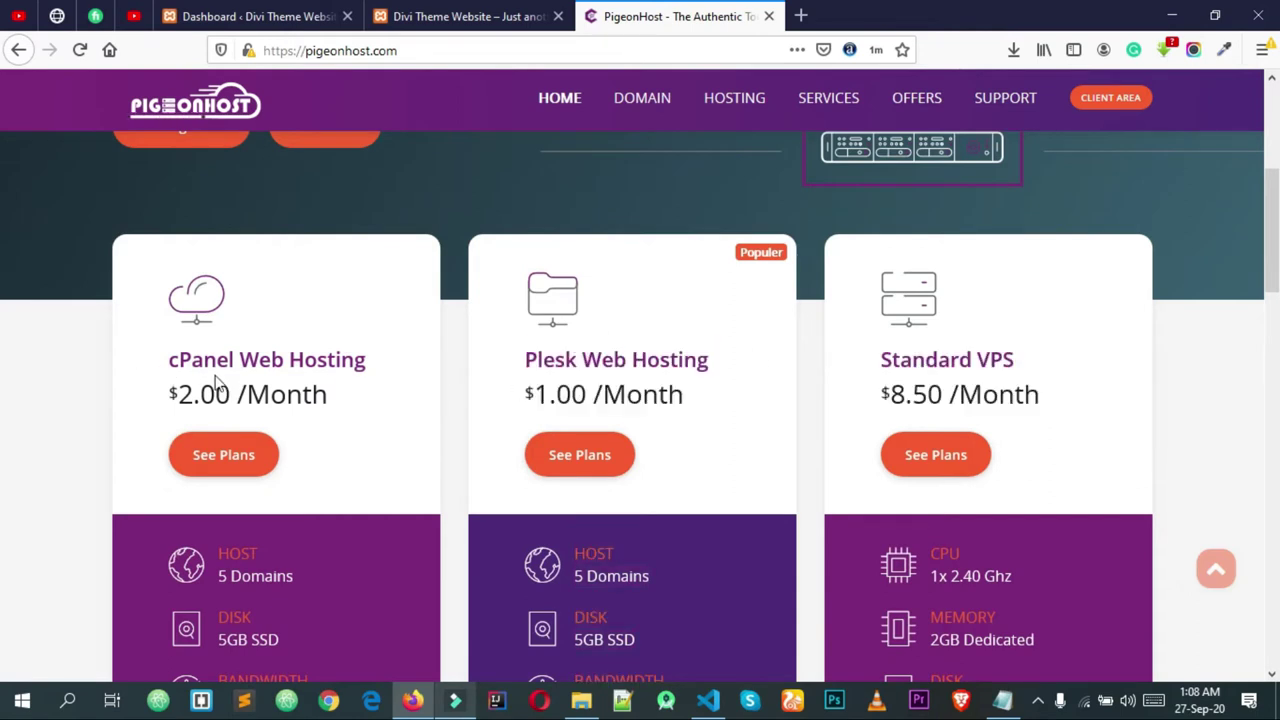
{"action": "left_click_drag", "start_coordinate": [175, 366], "coordinate": [403, 420]}
{"action": "left_click", "coordinate": [403, 420]}
{"action": "scroll", "coordinate": [468, 189], "scroll_direction": "up", "scroll_amount": 1}
Go to the wordpressfreebies.online/cpanel login page
{"action": "scroll", "coordinate": [454, 188], "scroll_direction": "up", "scroll_amount": 3}
{"action": "left_click", "coordinate": [399, 51]}
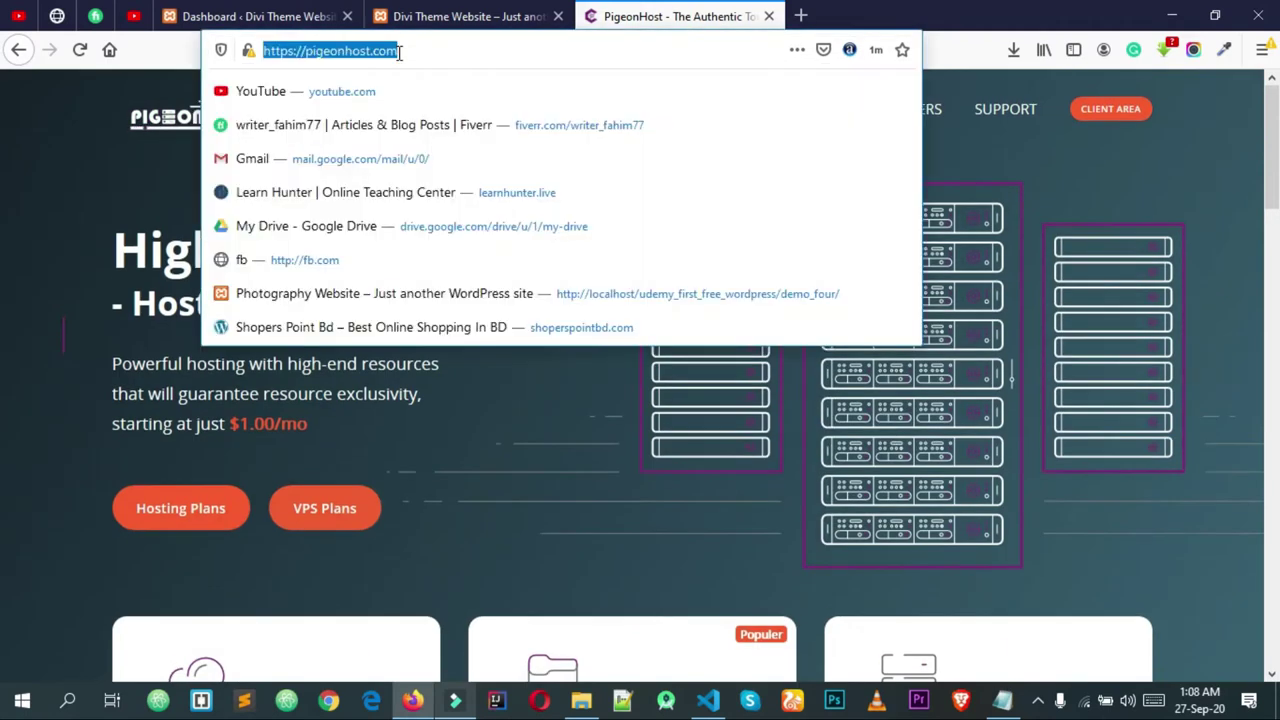
{"action": "type", "text": "wordpressfreebies.online/"}
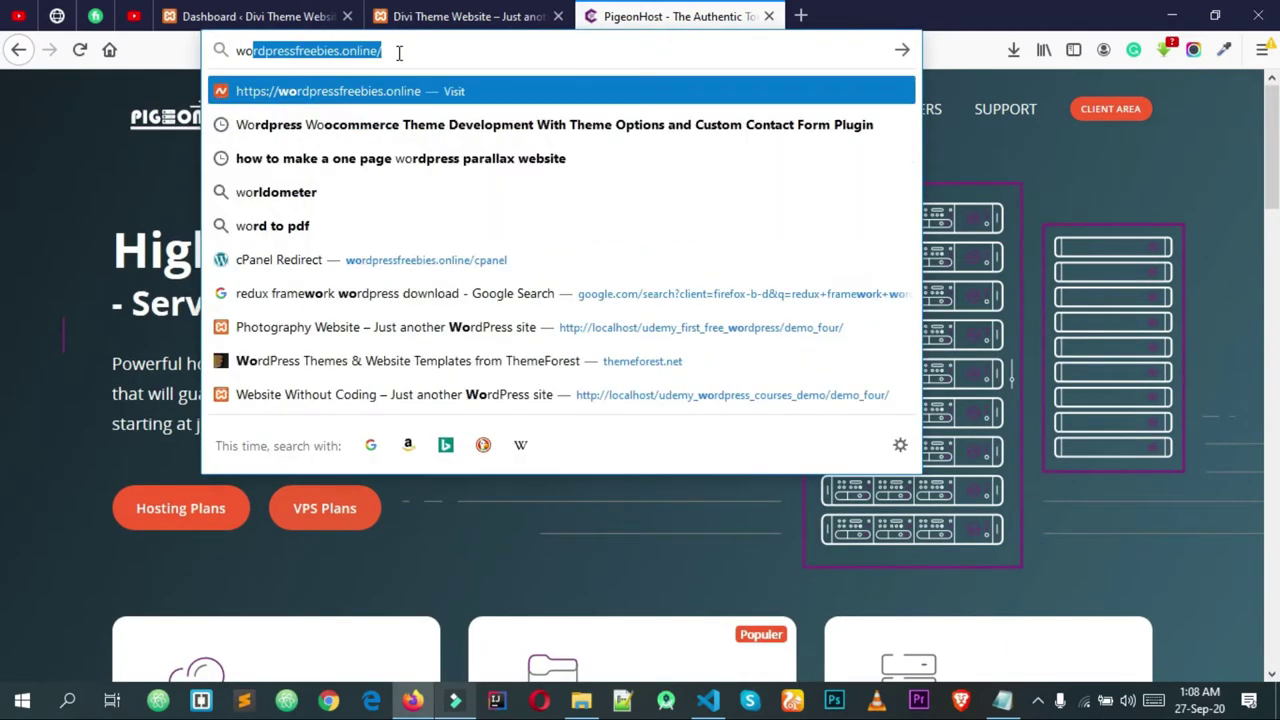
{"action": "key", "text": "Right"}
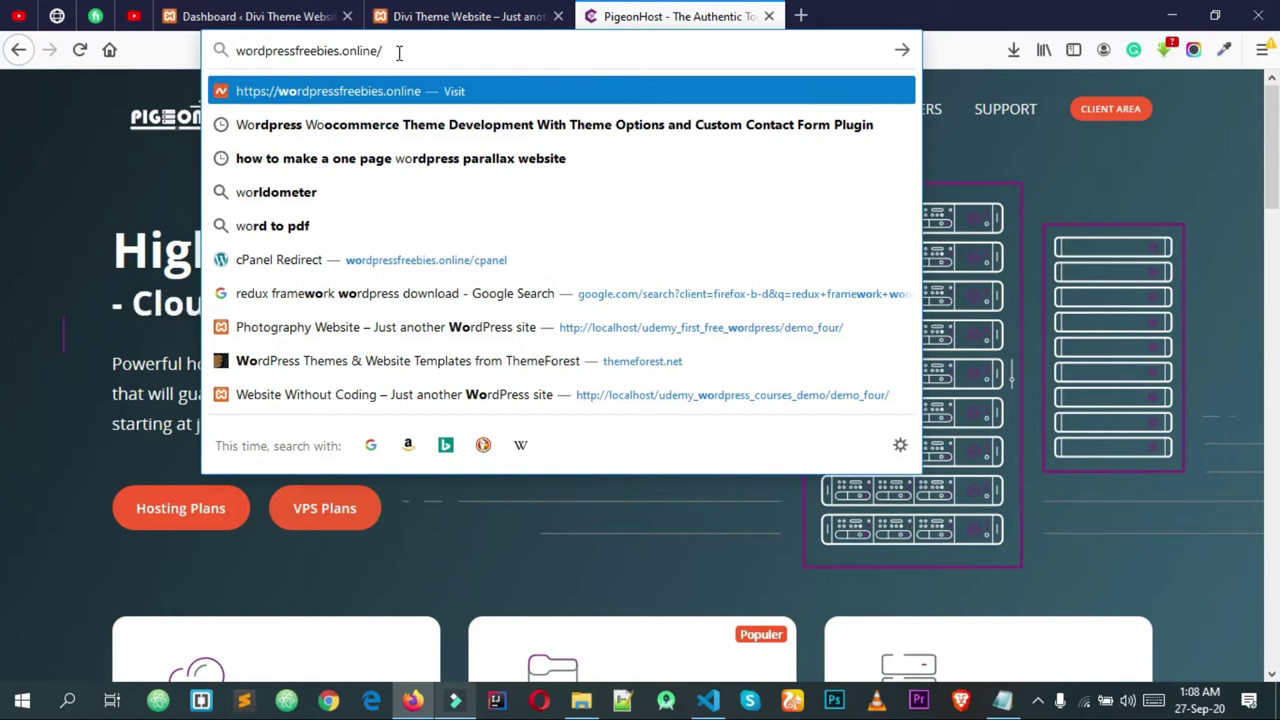
{"action": "type", "text": "cp"}
{"action": "key", "text": "Return"}
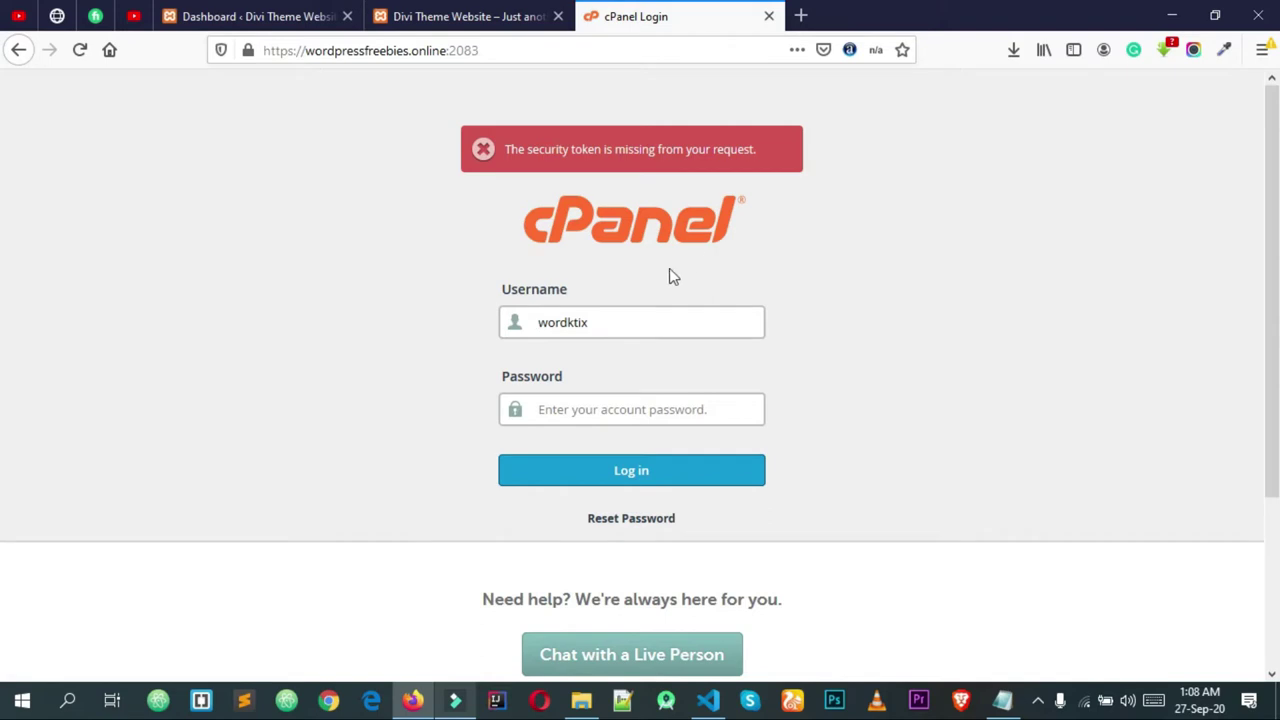
Log in to cPanel with the pasted account password, declining to save the login
{"action": "left_click_drag", "start_coordinate": [686, 321], "coordinate": [457, 309]}
{"action": "left_click", "coordinate": [433, 316]}
{"action": "key", "text": "ctrl+v"}
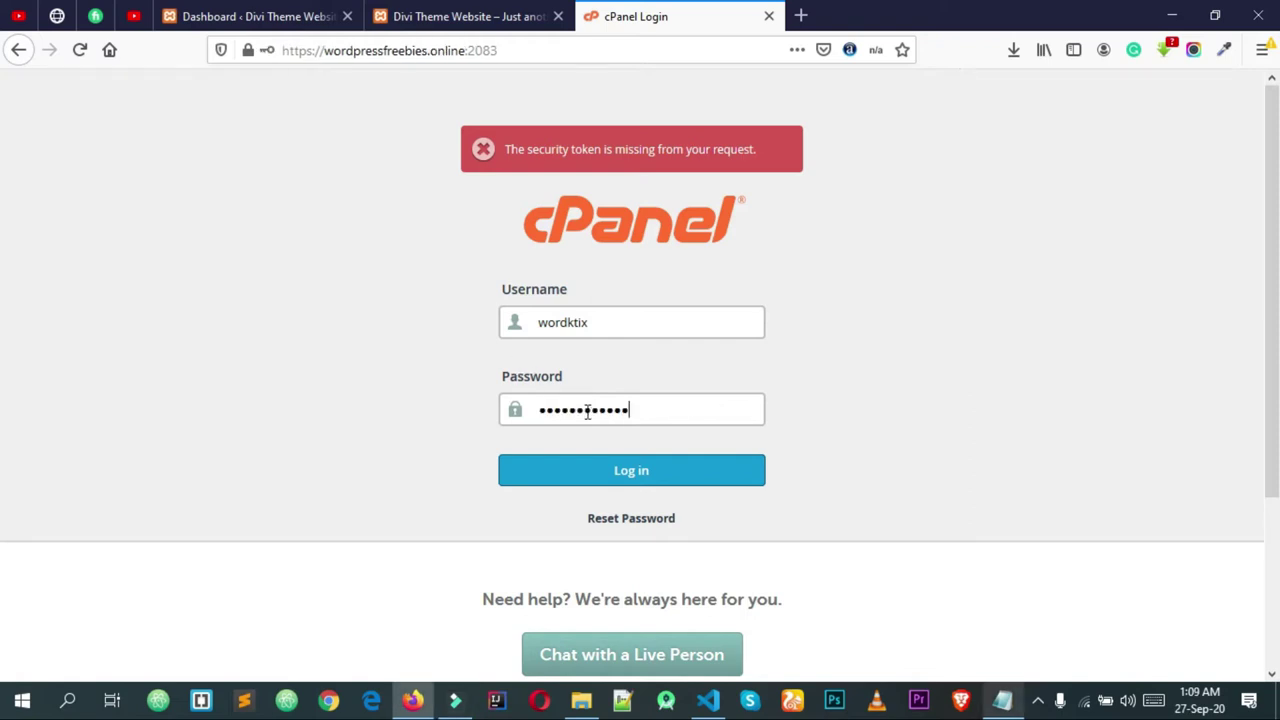
{"action": "left_click", "coordinate": [612, 470]}
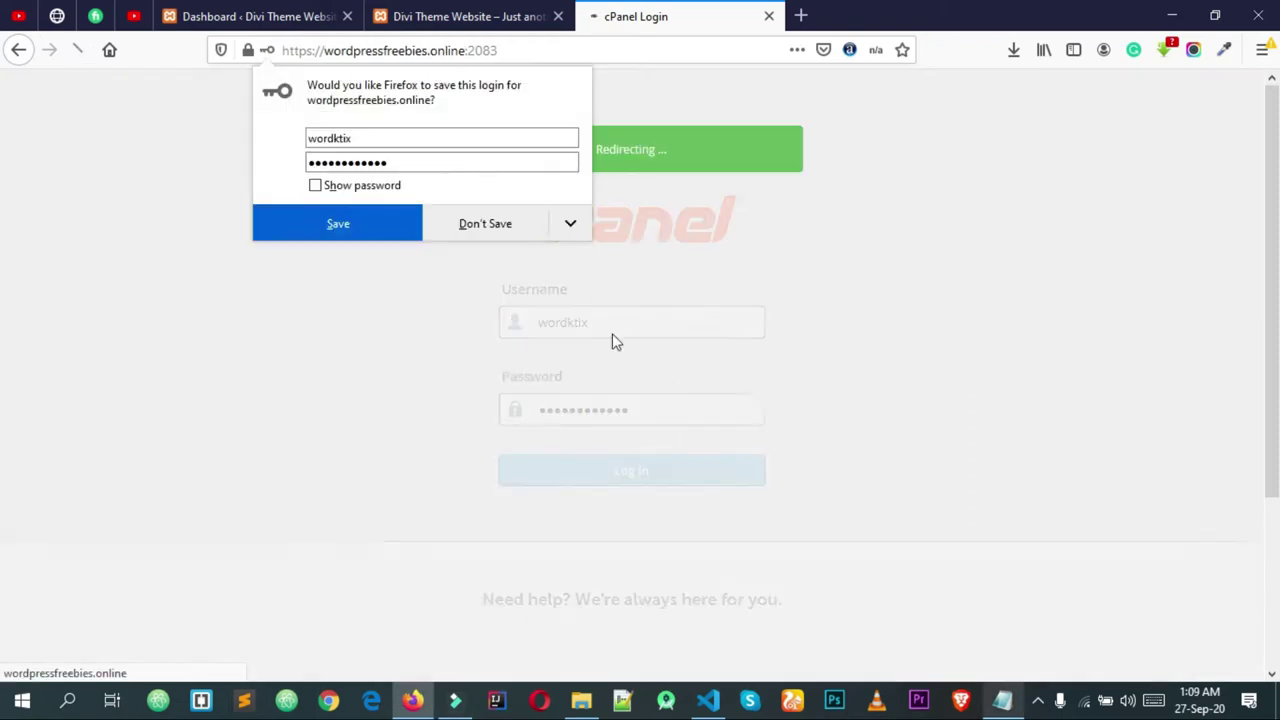
{"action": "left_click", "coordinate": [468, 234]}
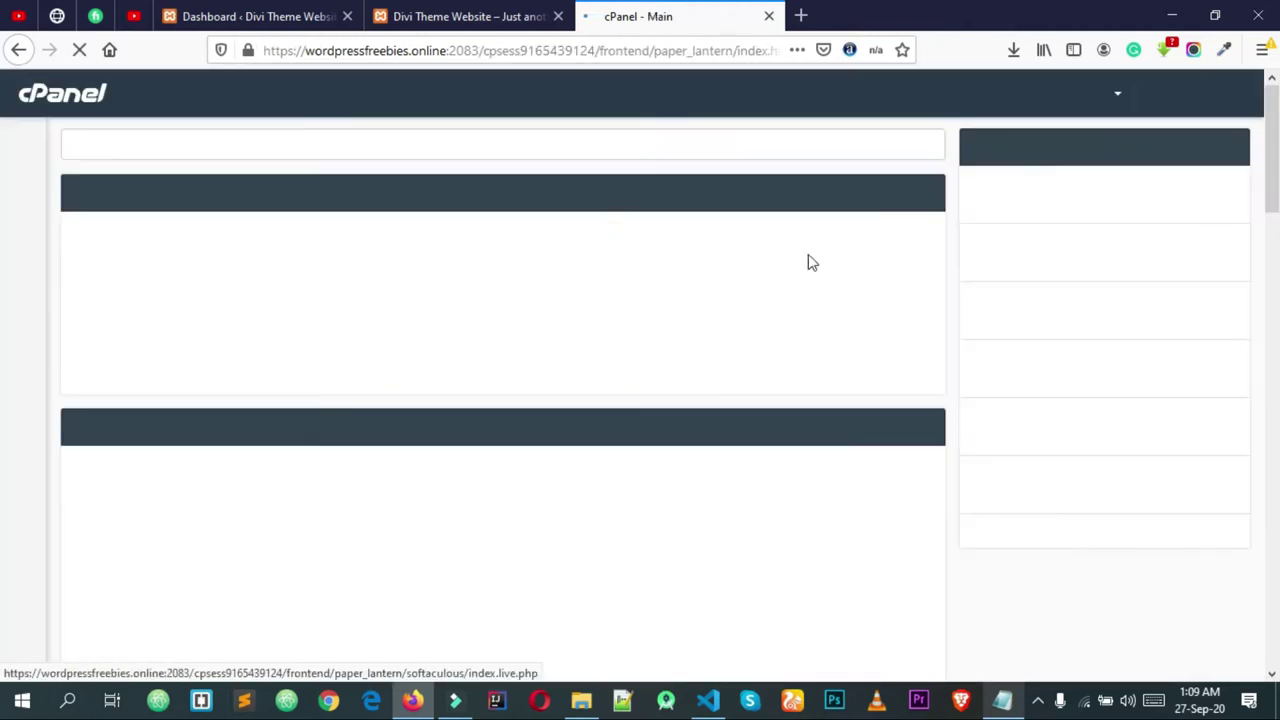
Search cPanel's tools for 'softaculous'
{"action": "scroll", "coordinate": [449, 317], "scroll_direction": "down", "scroll_amount": 6}
{"action": "scroll", "coordinate": [466, 322], "scroll_direction": "up", "scroll_amount": 6}
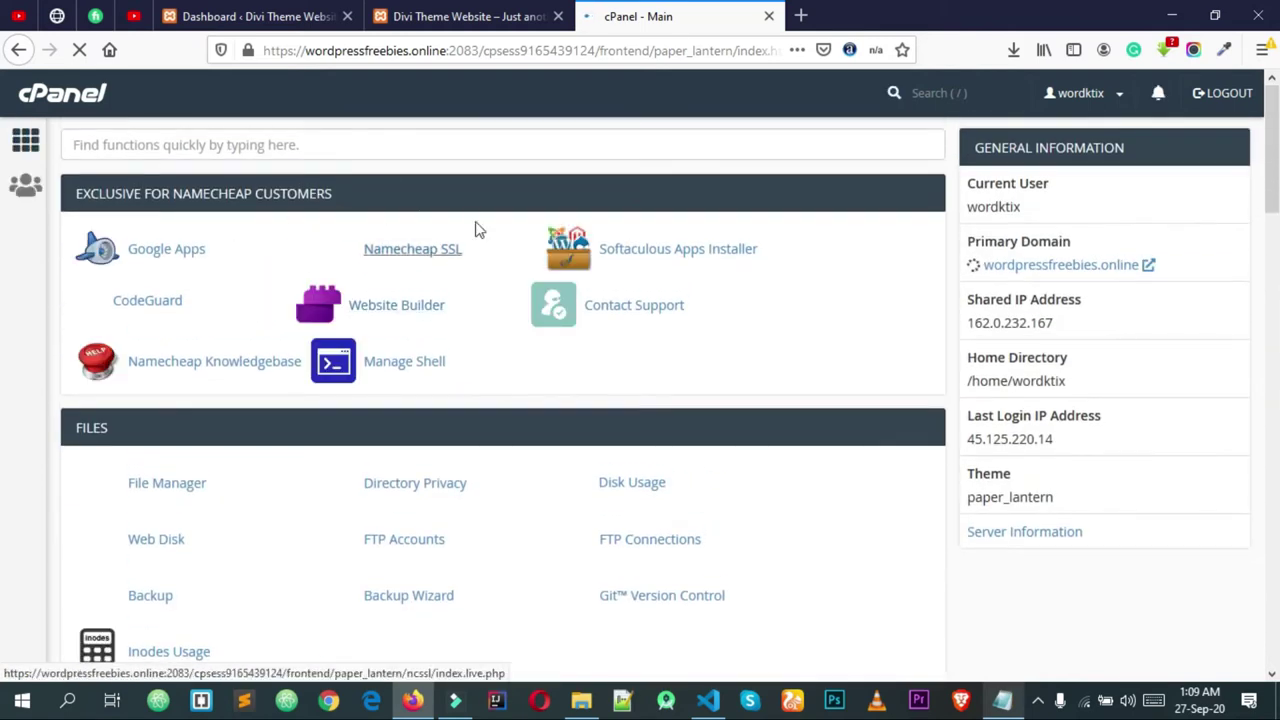
{"action": "left_click", "coordinate": [364, 150]}
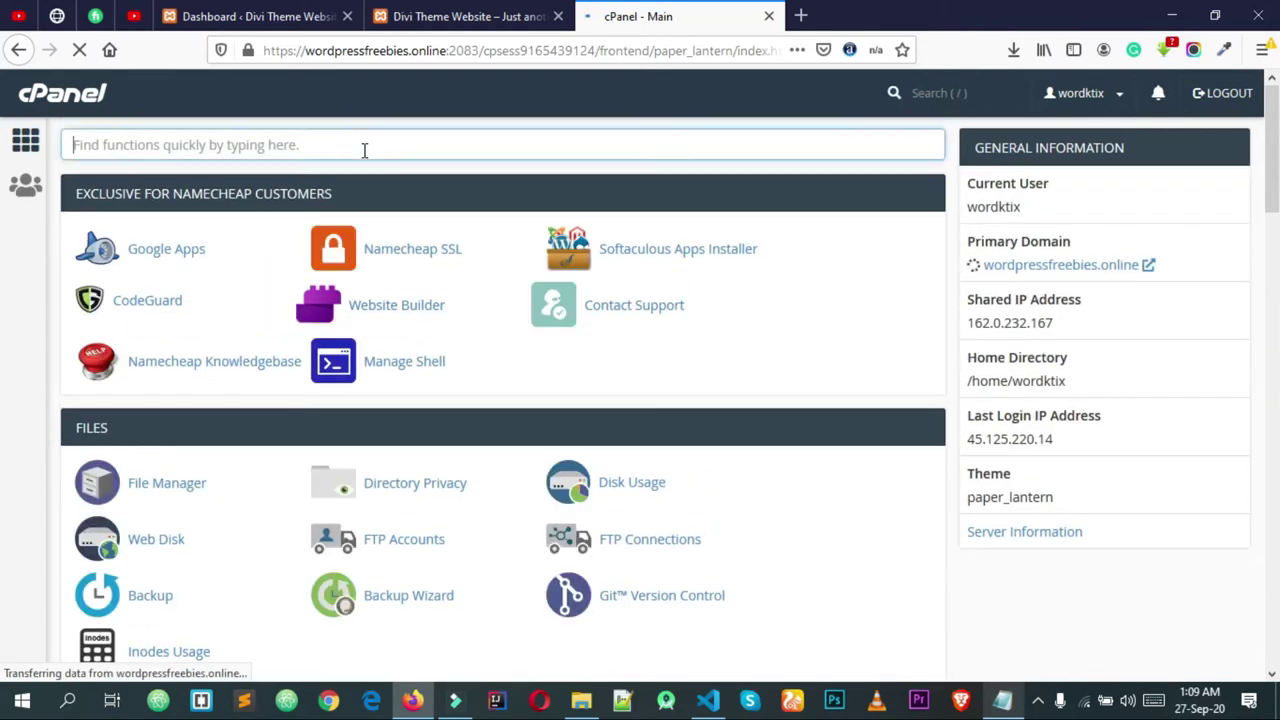
{"action": "type", "text": "softa"}
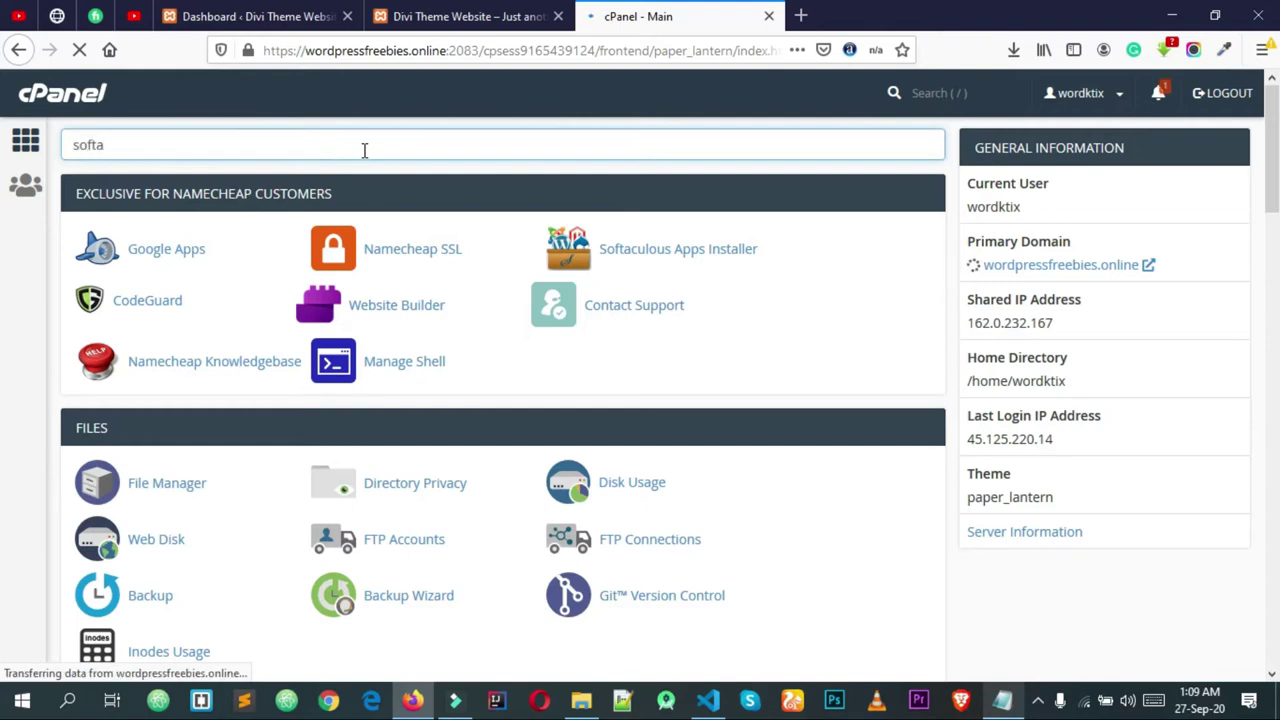
{"action": "type", "text": "culous"}
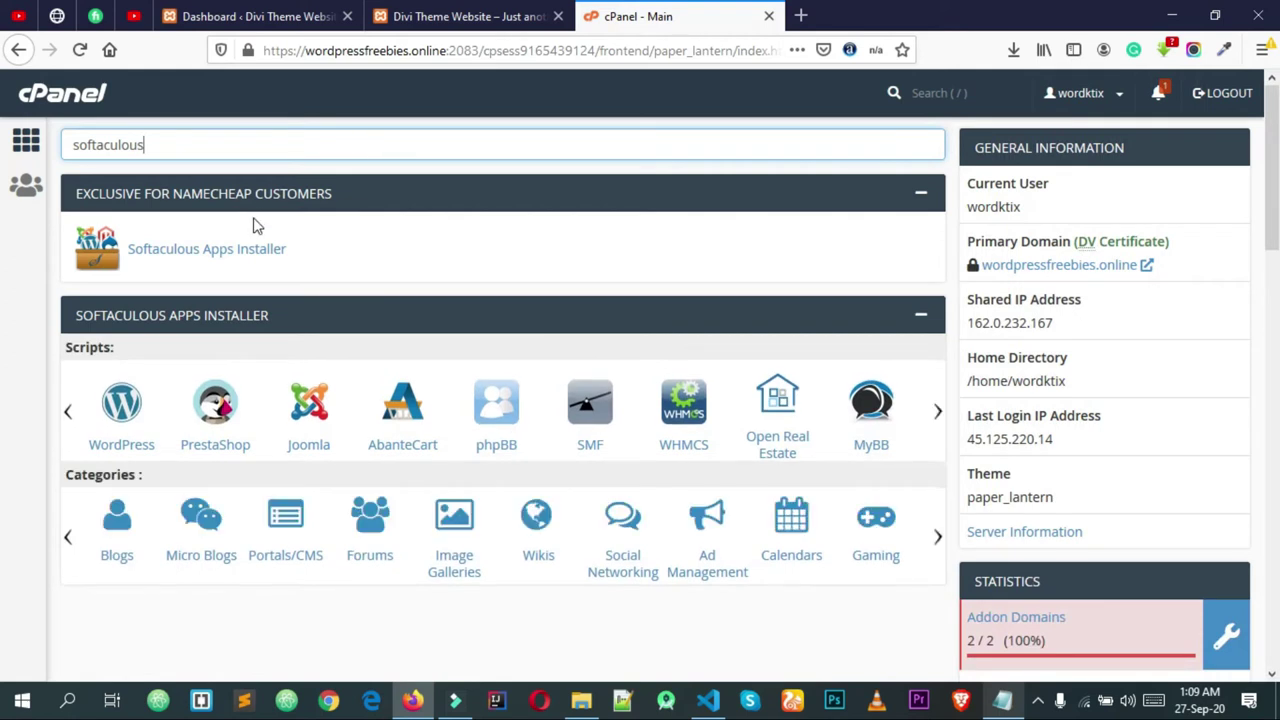
Open the Softaculous Apps Installer and start a new WordPress installation
{"action": "left_click", "coordinate": [188, 262]}
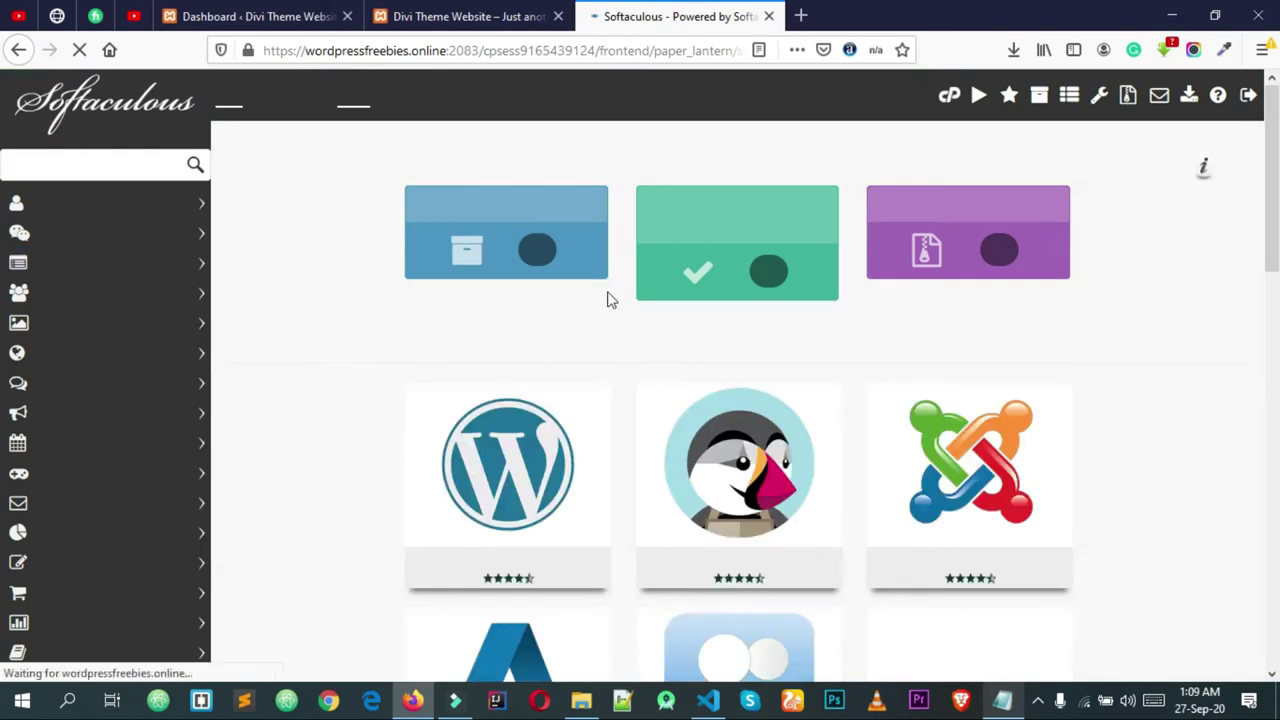
{"action": "scroll", "coordinate": [560, 310], "scroll_direction": "down", "scroll_amount": 2}
{"action": "mouse_move", "coordinate": [524, 347]}
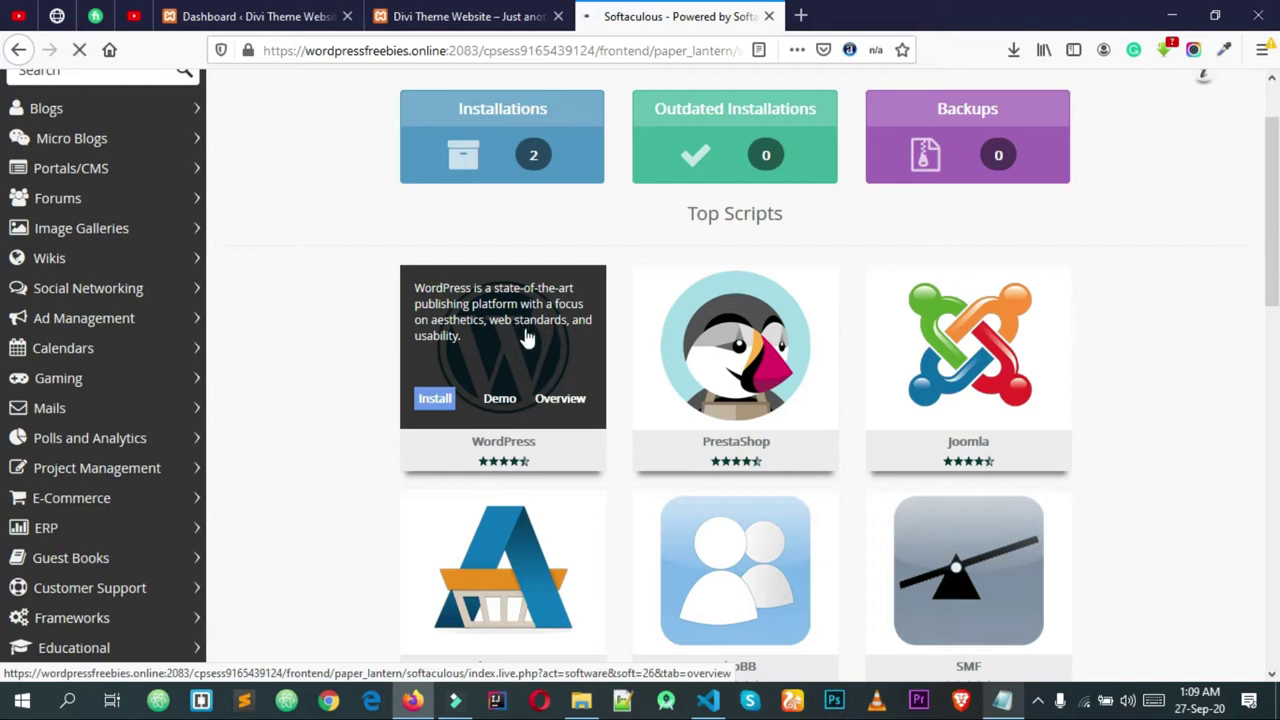
{"action": "left_click", "coordinate": [527, 340]}
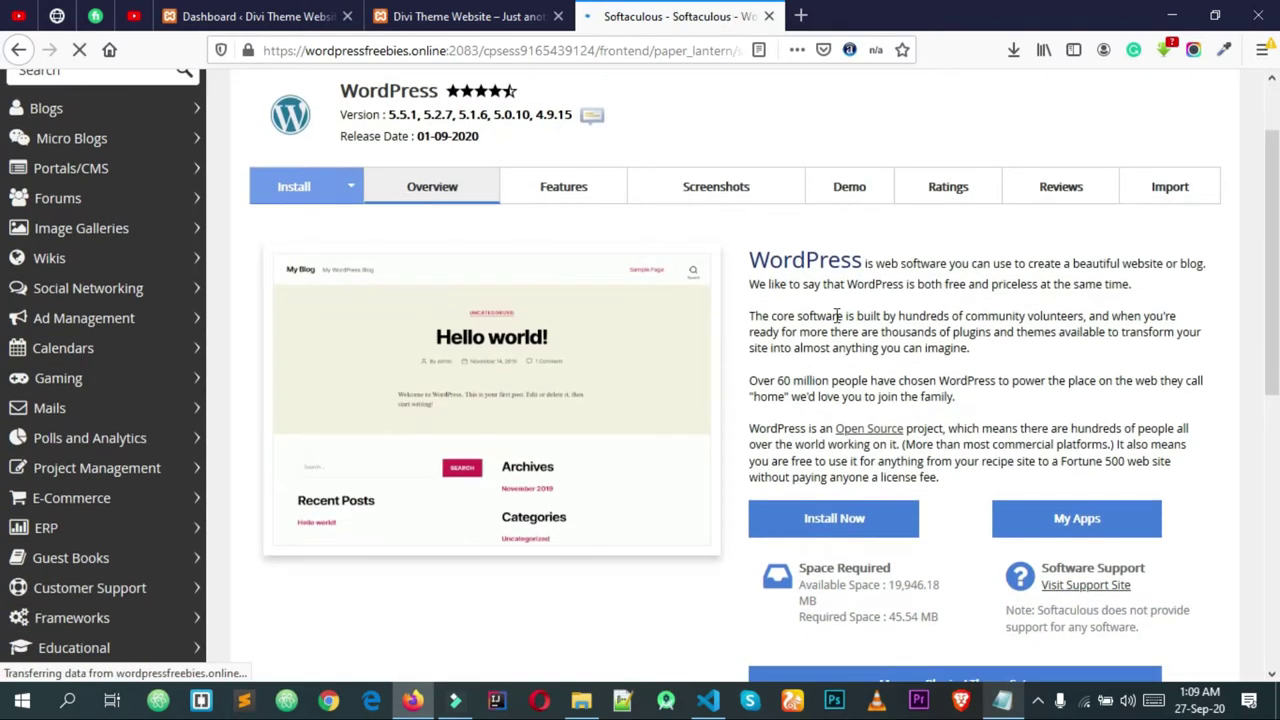
{"action": "scroll", "coordinate": [838, 315], "scroll_direction": "down", "scroll_amount": 1}
{"action": "left_click", "coordinate": [826, 424]}
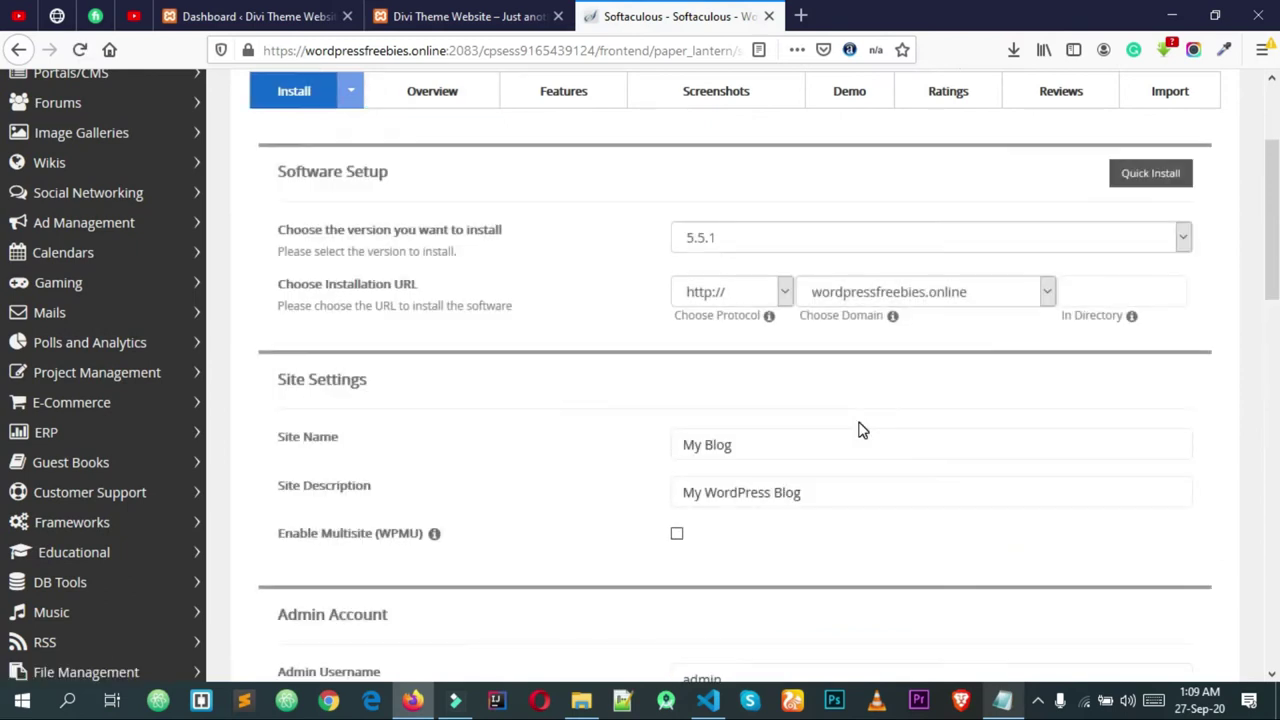
Keep https as the protocol and wordpressfreebies.online as the install domain
{"action": "scroll", "coordinate": [830, 424], "scroll_direction": "up", "scroll_amount": 1}
{"action": "left_click", "coordinate": [733, 384]}
{"action": "left_click", "coordinate": [735, 388]}
{"action": "left_click", "coordinate": [745, 387]}
{"action": "left_click", "coordinate": [766, 466]}
{"action": "left_click", "coordinate": [896, 400]}
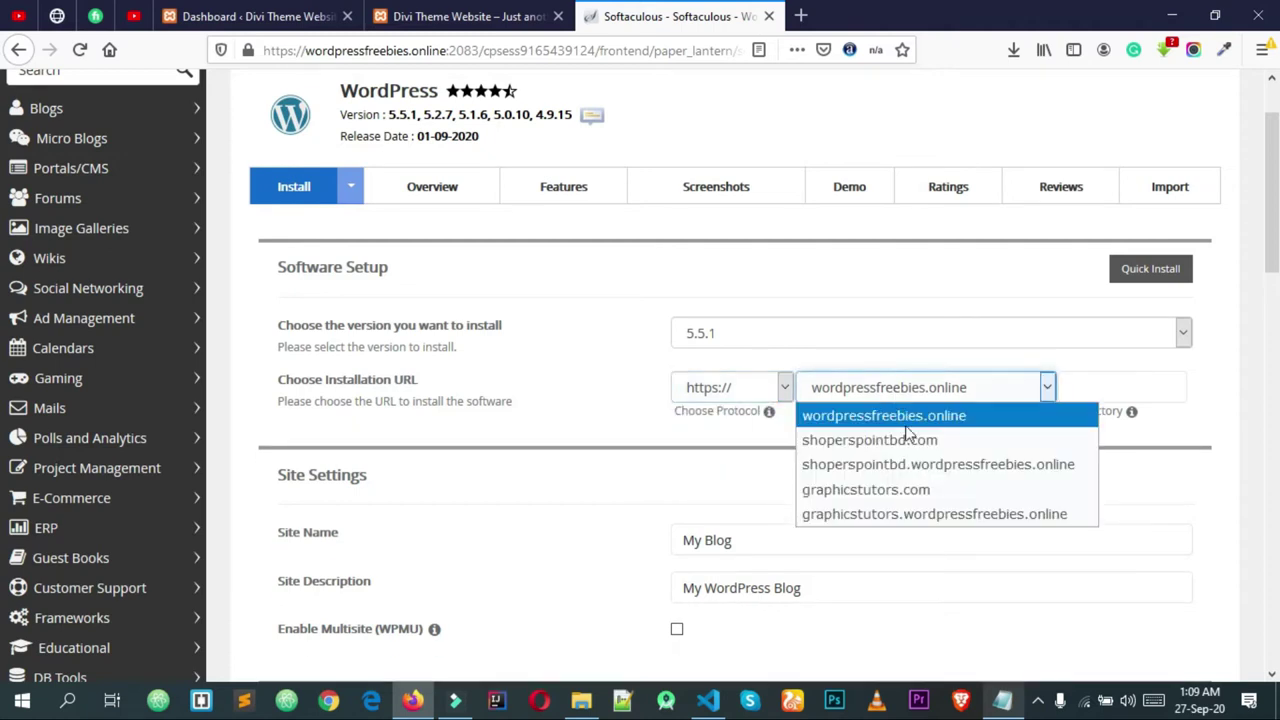
{"action": "left_click", "coordinate": [910, 423]}
Review the default site name 'My Blog', site description and admin username
{"action": "scroll", "coordinate": [891, 457], "scroll_direction": "down", "scroll_amount": 3}
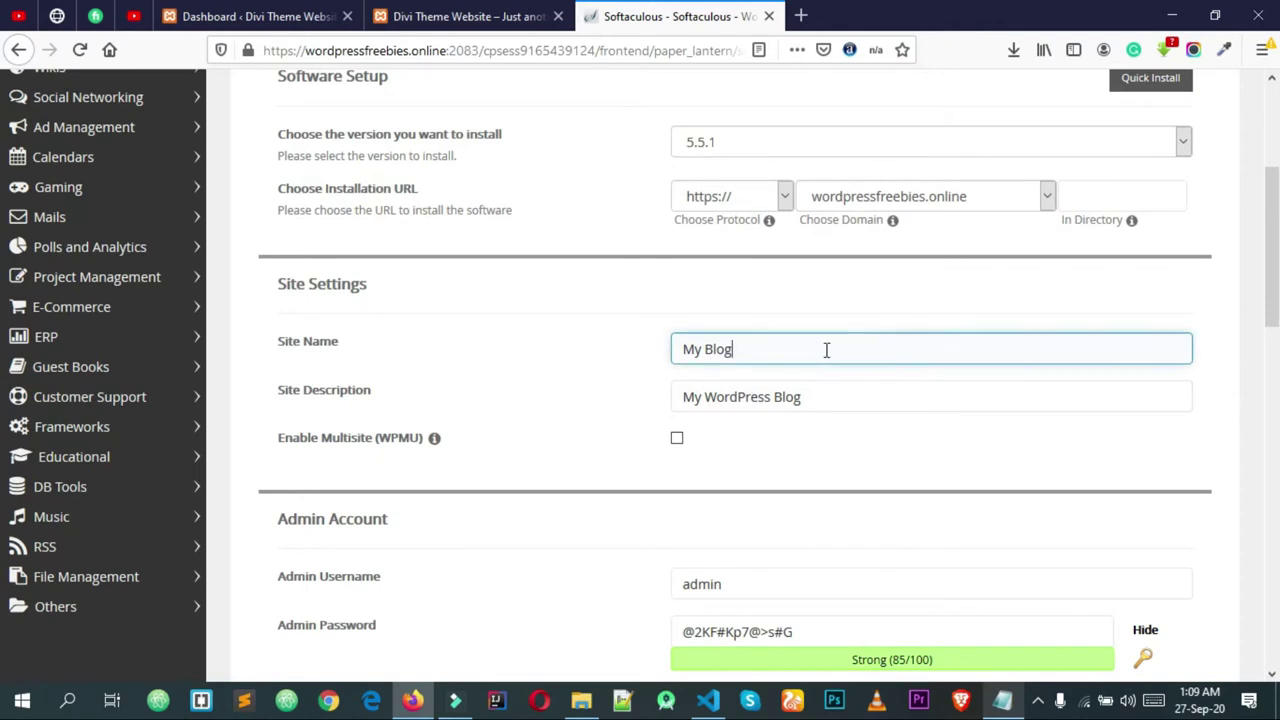
{"action": "left_click_drag", "start_coordinate": [800, 352], "coordinate": [631, 353]}
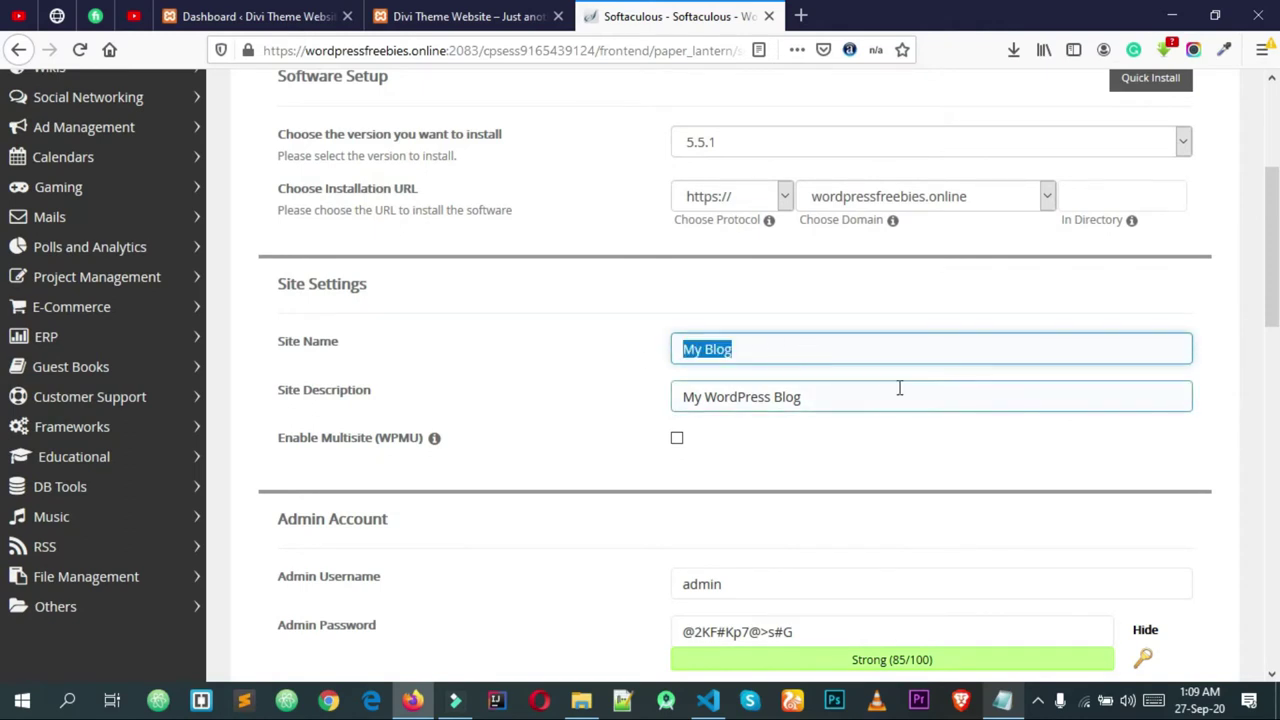
{"action": "left_click_drag", "start_coordinate": [900, 389], "coordinate": [480, 423]}
{"action": "left_click", "coordinate": [565, 408]}
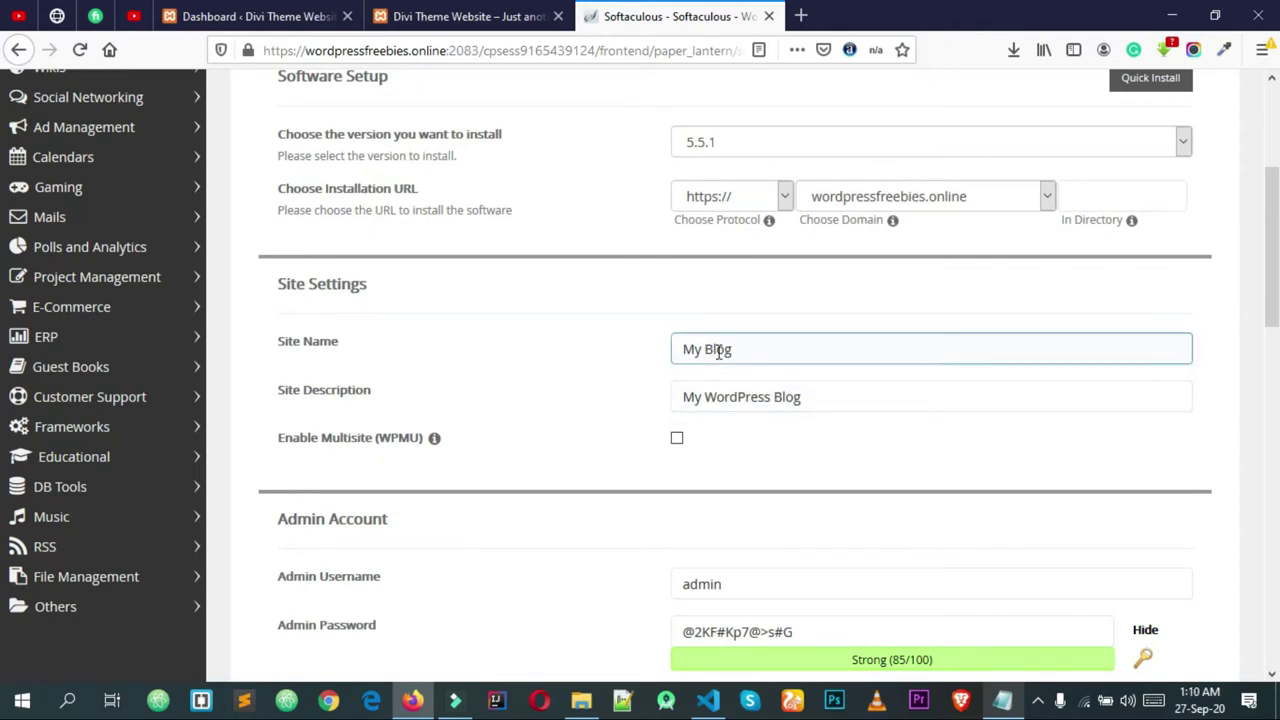
{"action": "scroll", "coordinate": [600, 450], "scroll_direction": "down", "scroll_amount": 2}
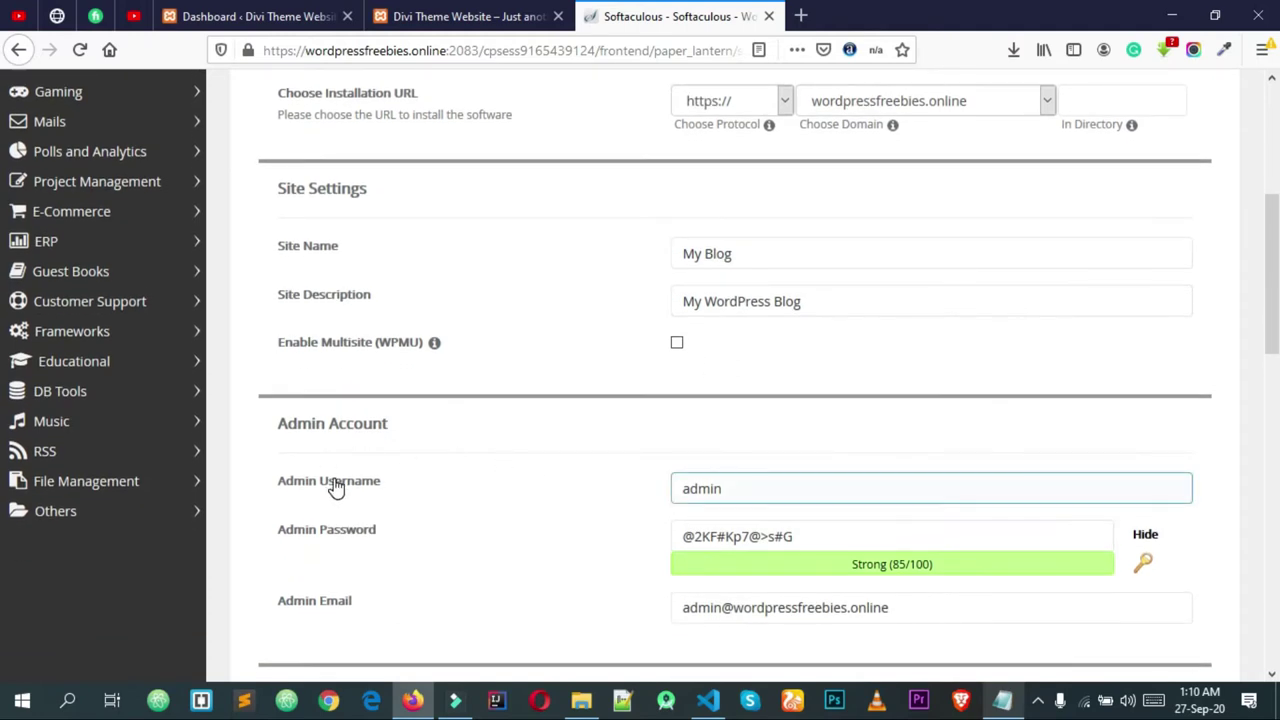
{"action": "left_click_drag", "start_coordinate": [786, 500], "coordinate": [577, 483]}
{"action": "left_click_drag", "start_coordinate": [788, 475], "coordinate": [594, 479]}
{"action": "left_click", "coordinate": [756, 490]}
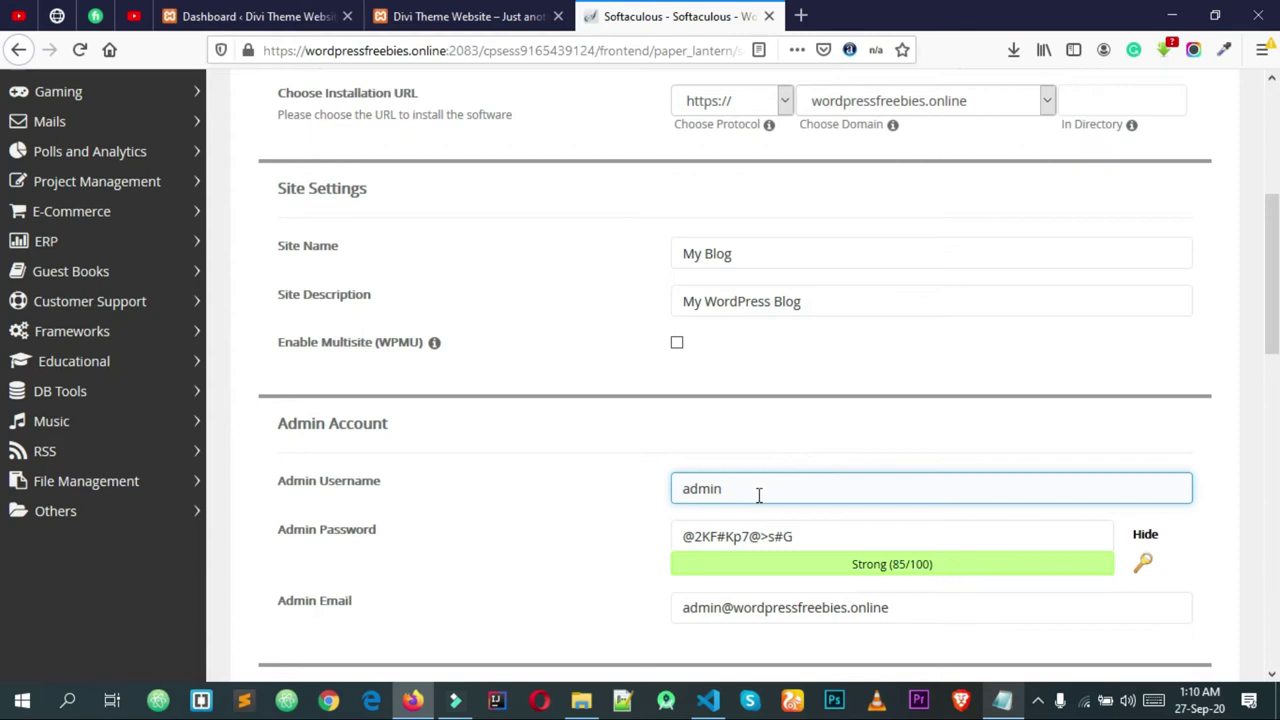
Replace the default admin username and clear the pasted admin password
{"action": "scroll", "coordinate": [600, 506], "scroll_direction": "down", "scroll_amount": 5}
{"action": "left_click_drag", "start_coordinate": [828, 216], "coordinate": [503, 217]}
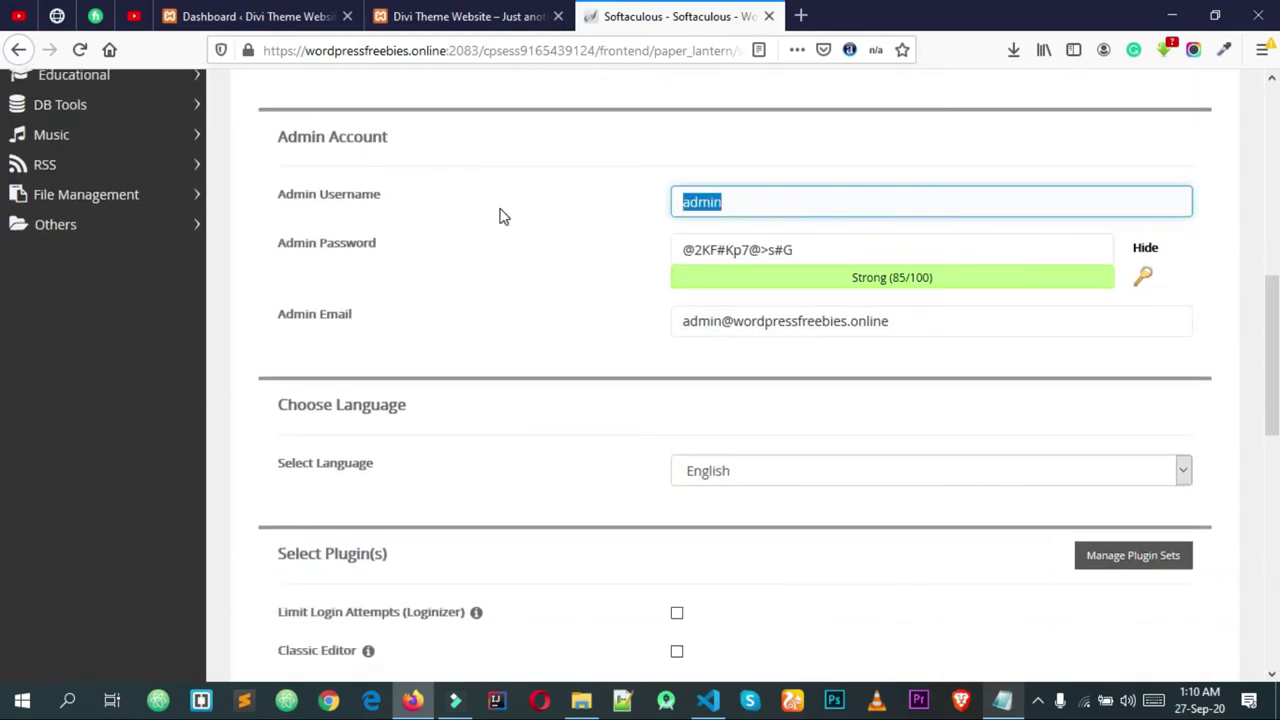
{"action": "type", "text": "username"}
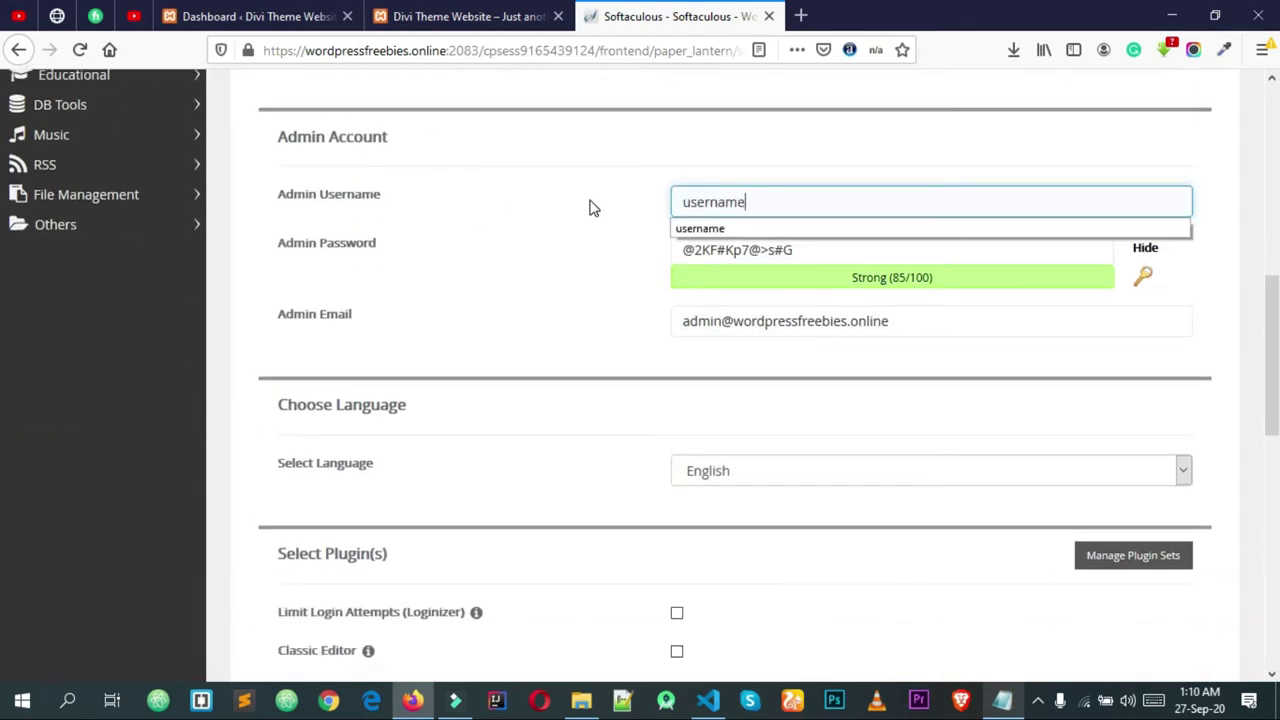
{"action": "key", "text": "Tab"}
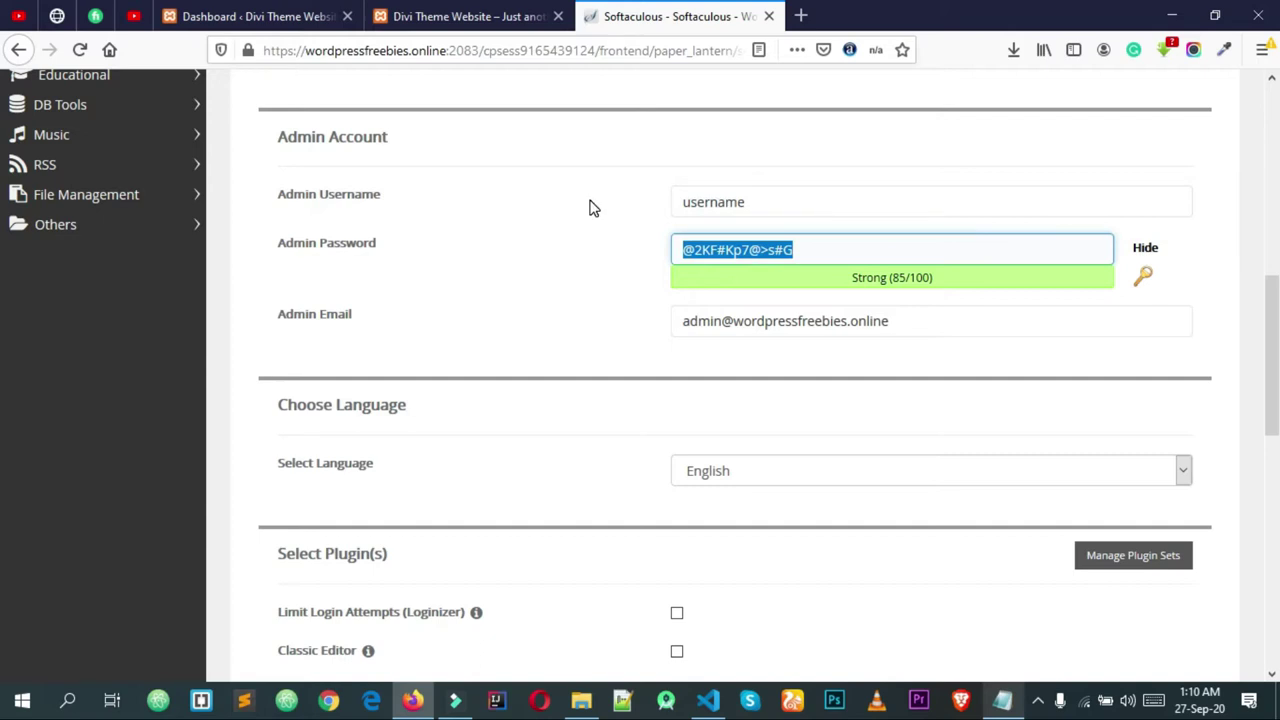
{"action": "key", "text": "ctrl+v"}
{"action": "double_click", "coordinate": [975, 247]}
{"action": "left_click", "coordinate": [975, 247]}
{"action": "double_click", "coordinate": [975, 247]}
{"action": "key", "text": "BackSpace"}
Generate a random strong admin password
{"action": "left_click", "coordinate": [1186, 328]}
{"action": "left_click", "coordinate": [1174, 280]}
{"action": "left_click", "coordinate": [1112, 262]}
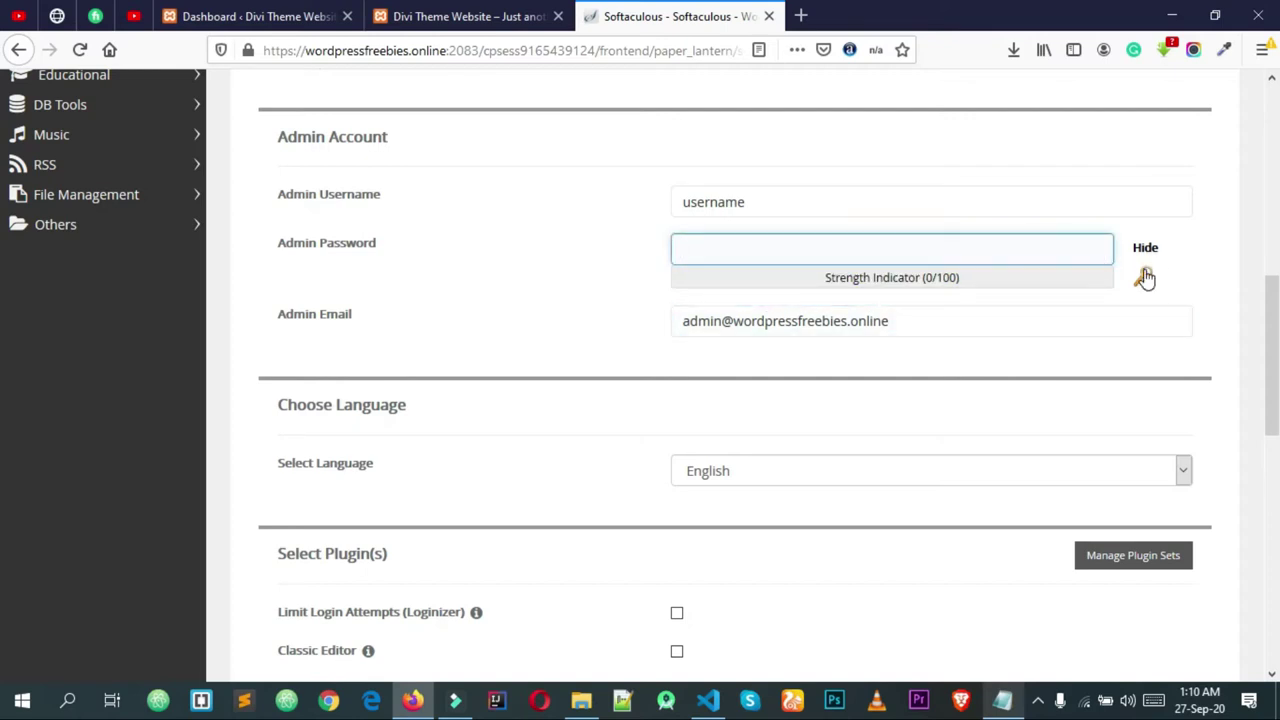
{"action": "left_click", "coordinate": [1144, 277]}
{"action": "left_click", "coordinate": [1144, 277]}
{"action": "left_click", "coordinate": [1144, 277]}
{"action": "left_click", "coordinate": [1144, 277]}
{"action": "left_click", "coordinate": [1144, 277]}
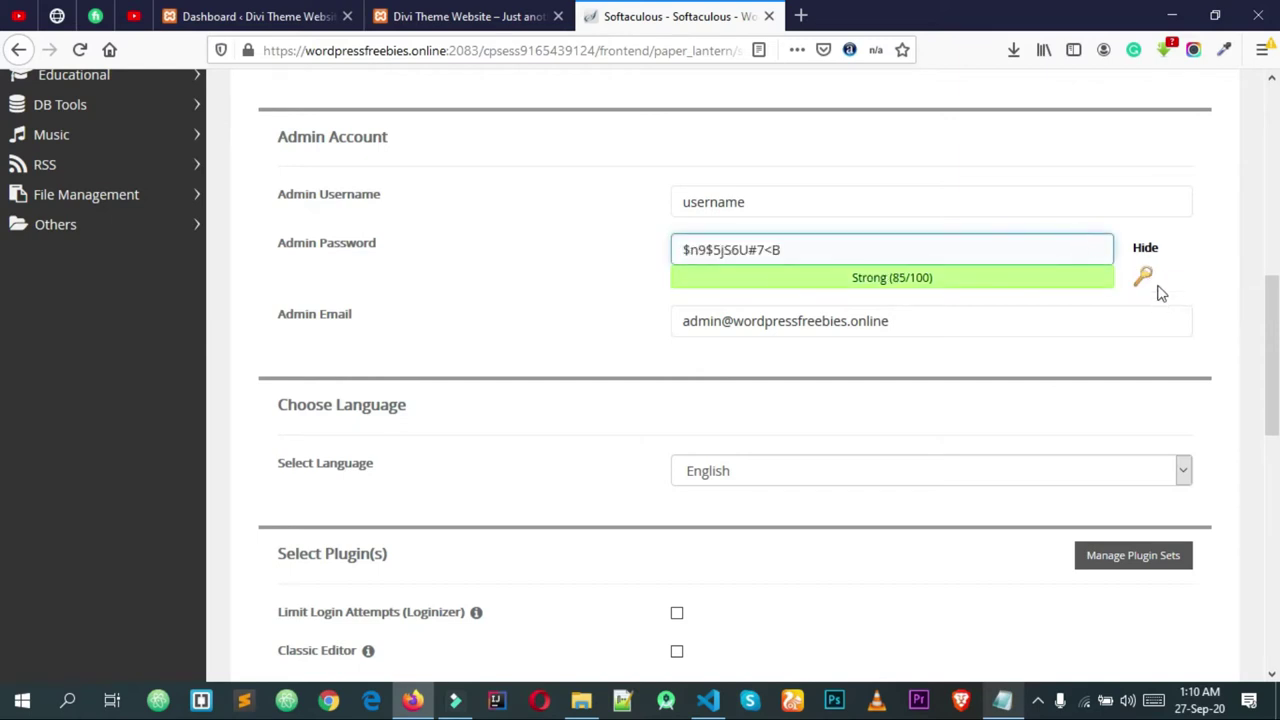
{"action": "key", "text": "ctrl+a"}
{"action": "left_click", "coordinate": [808, 346]}
Replace the admin e-mail with the browser-suggested address and scroll down the form
{"action": "left_click", "coordinate": [935, 324]}
{"action": "key", "text": "ctrl+a"}
{"action": "type", "text": "aa"}
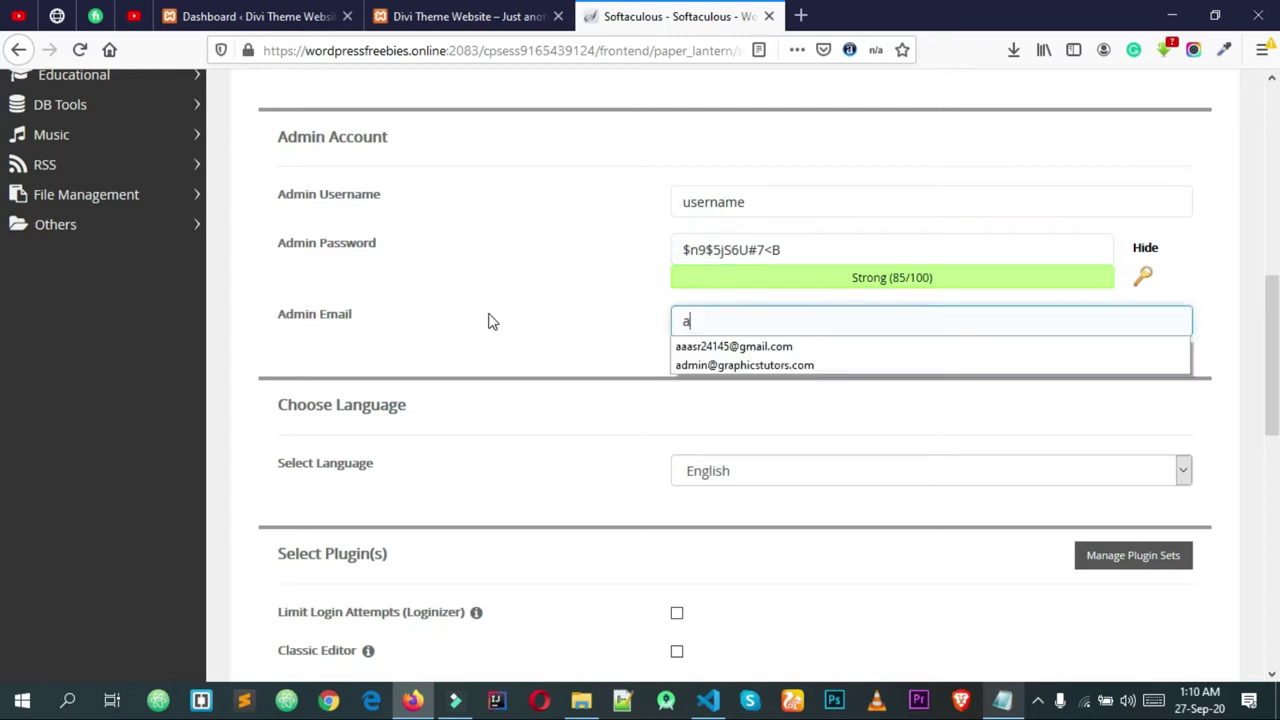
{"action": "left_click", "coordinate": [694, 349]}
{"action": "left_click", "coordinate": [840, 350]}
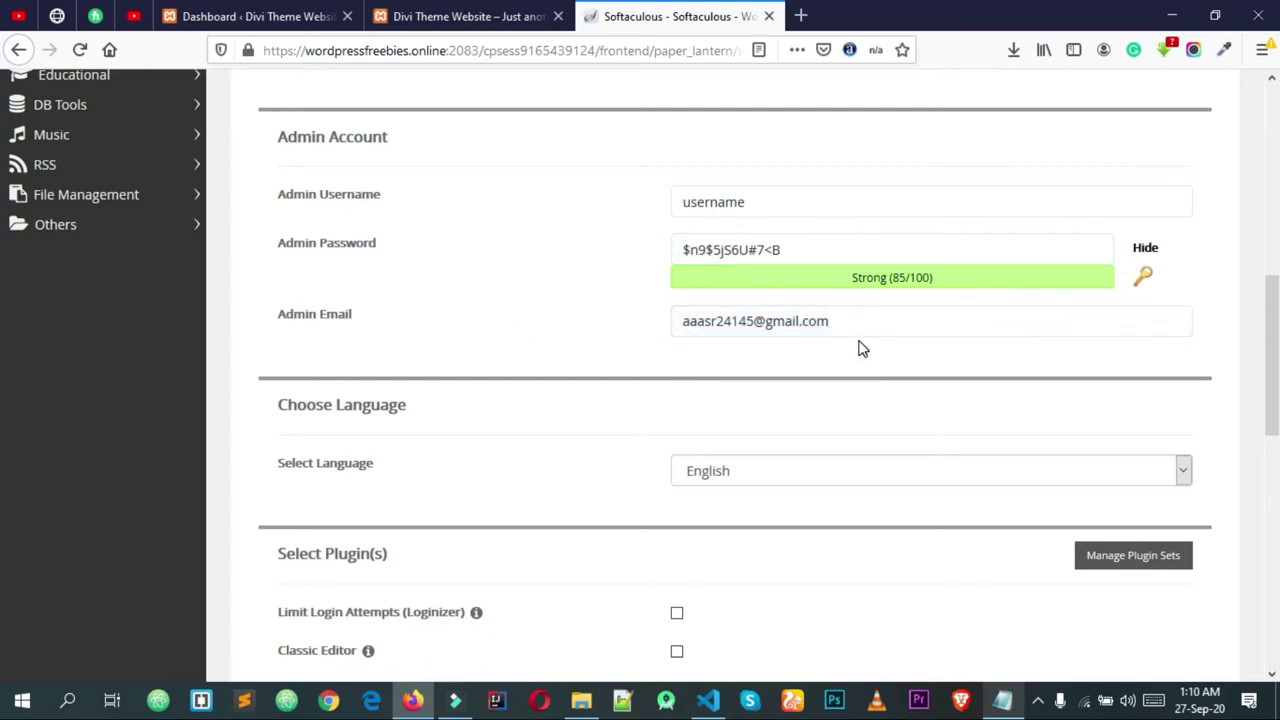
{"action": "left_click", "coordinate": [783, 311]}
{"action": "left_click_drag", "start_coordinate": [929, 320], "coordinate": [594, 335]}
{"action": "left_click", "coordinate": [769, 320]}
{"action": "left_click", "coordinate": [686, 370]}
{"action": "scroll", "coordinate": [1074, 272], "scroll_direction": "down", "scroll_amount": 1}
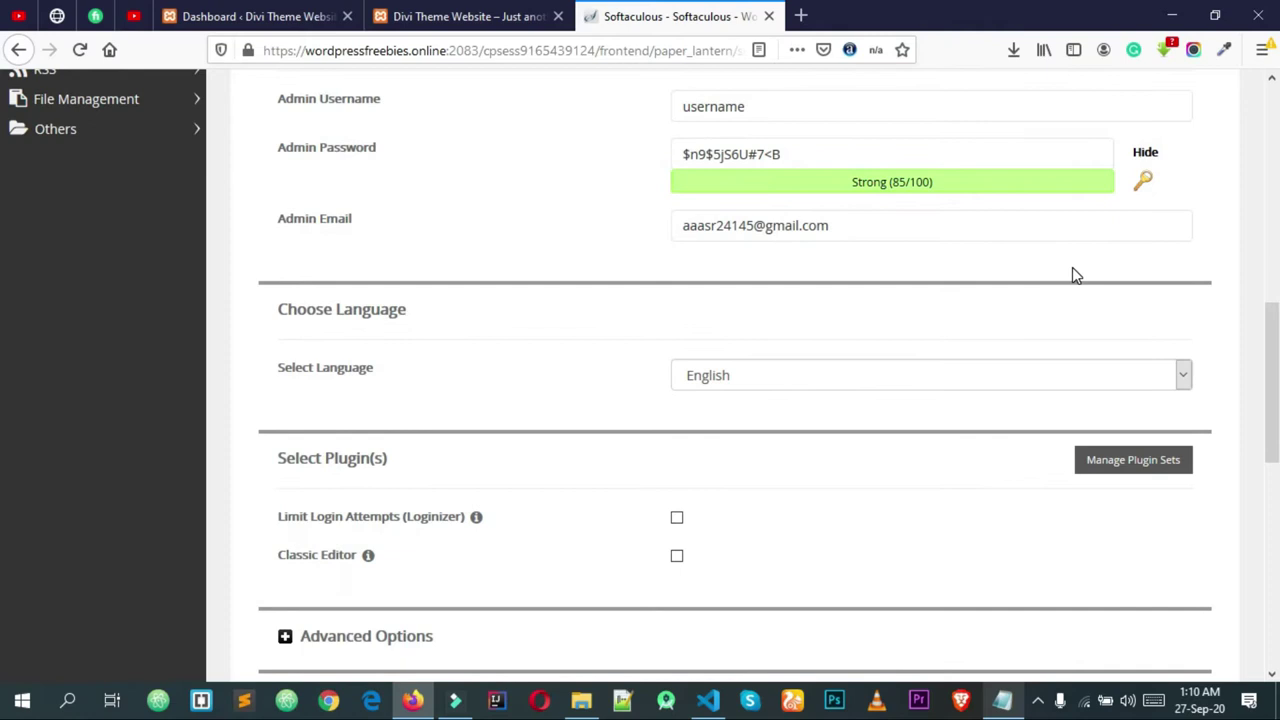
{"action": "scroll", "coordinate": [1072, 267], "scroll_direction": "down", "scroll_amount": 3}
{"action": "scroll", "coordinate": [1074, 291], "scroll_direction": "down", "scroll_amount": 5}
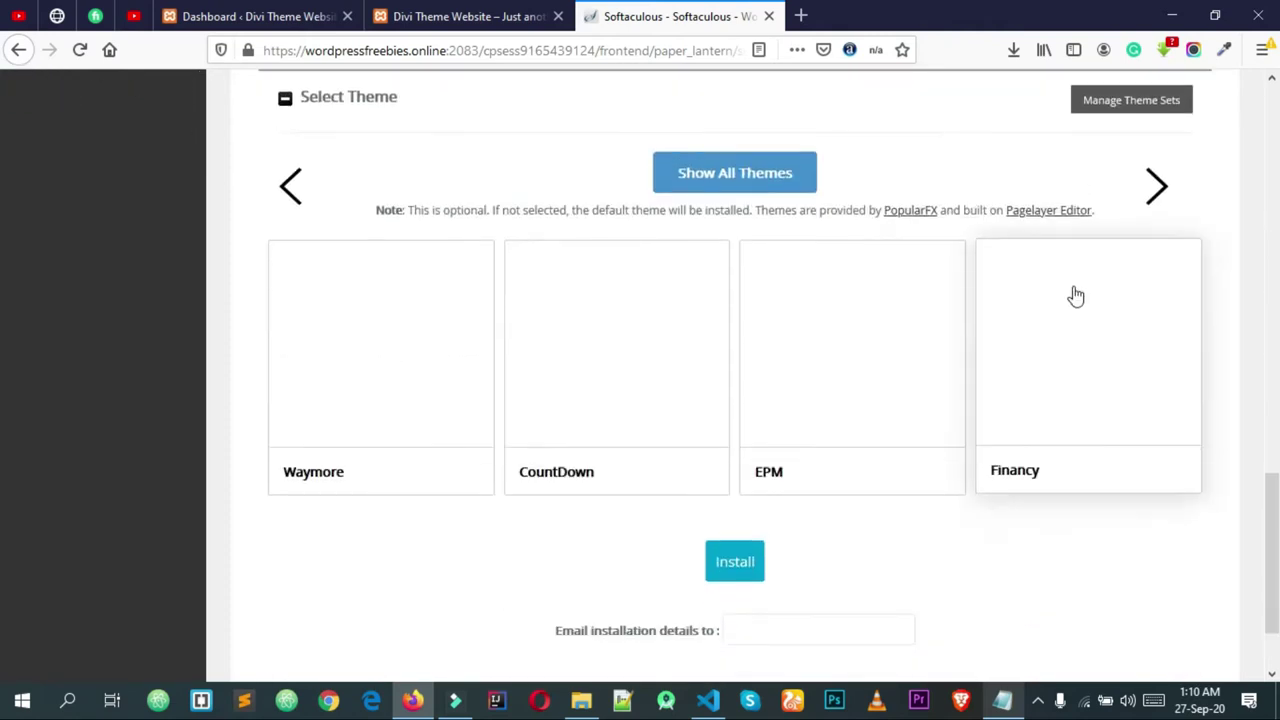
Install WordPress, then open the Administrative URL in a new tab and check both site tabs
{"action": "left_click", "coordinate": [751, 471]}
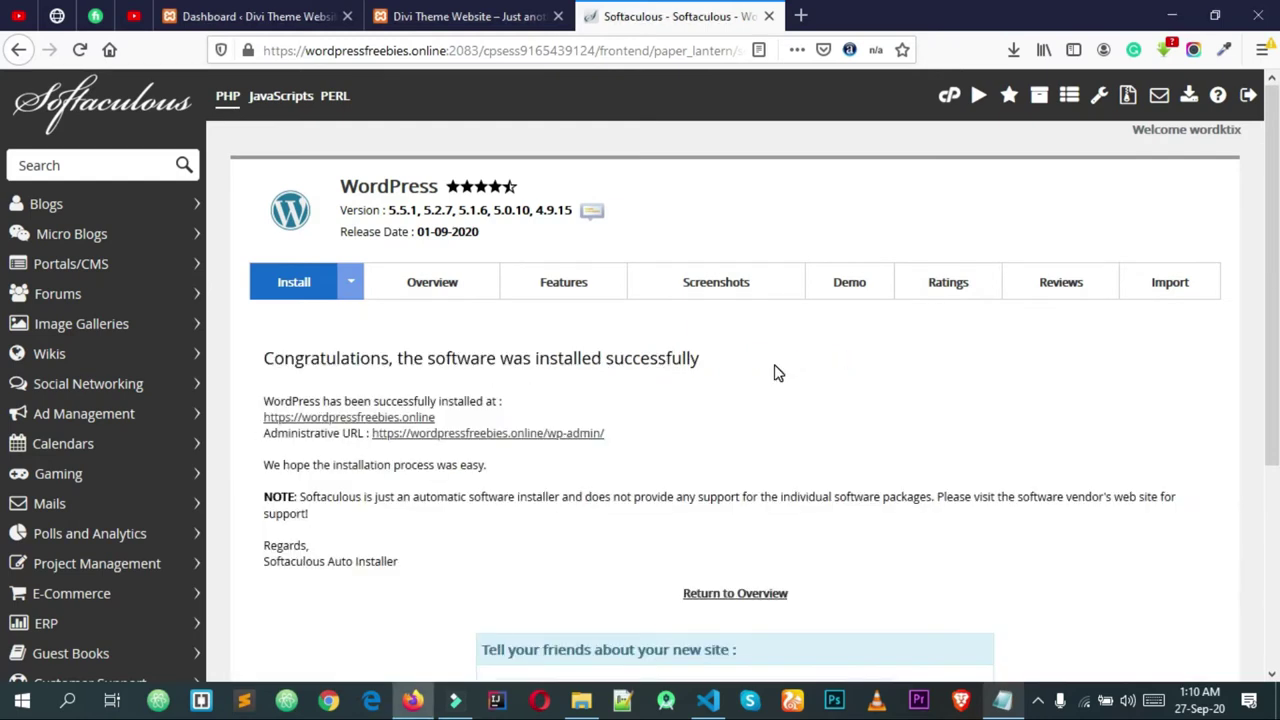
{"action": "right_click", "coordinate": [462, 436]}
{"action": "left_click", "coordinate": [470, 452]}
{"action": "right_click", "coordinate": [372, 432]}
{"action": "left_click", "coordinate": [410, 436]}
{"action": "left_click", "coordinate": [731, 12]}
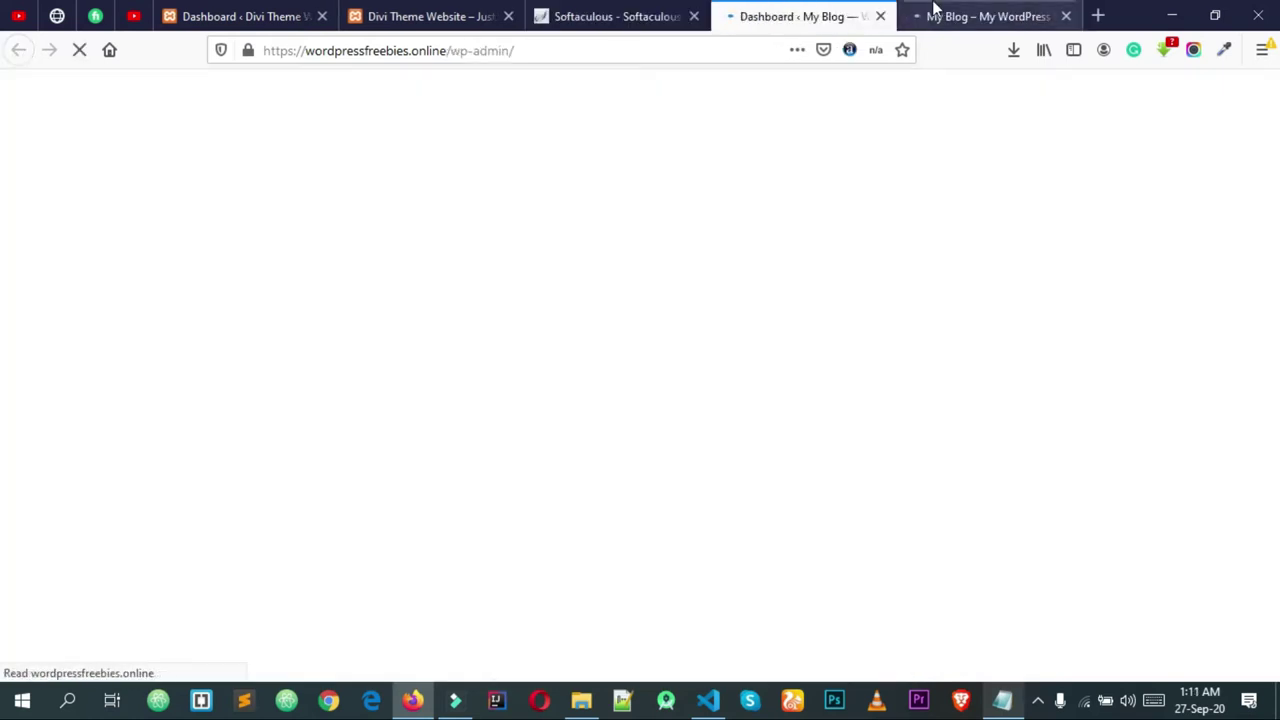
{"action": "left_click", "coordinate": [983, 10]}
{"action": "left_click", "coordinate": [832, 8]}
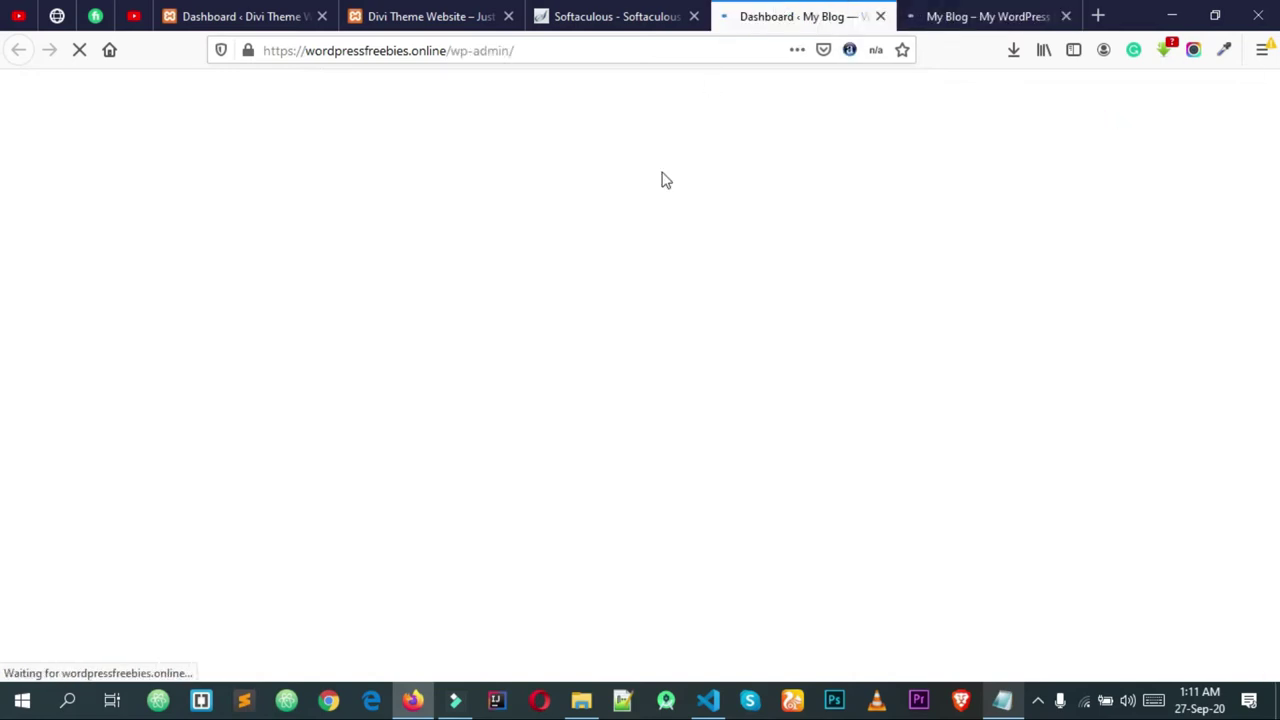
{"action": "left_click", "coordinate": [646, 14]}
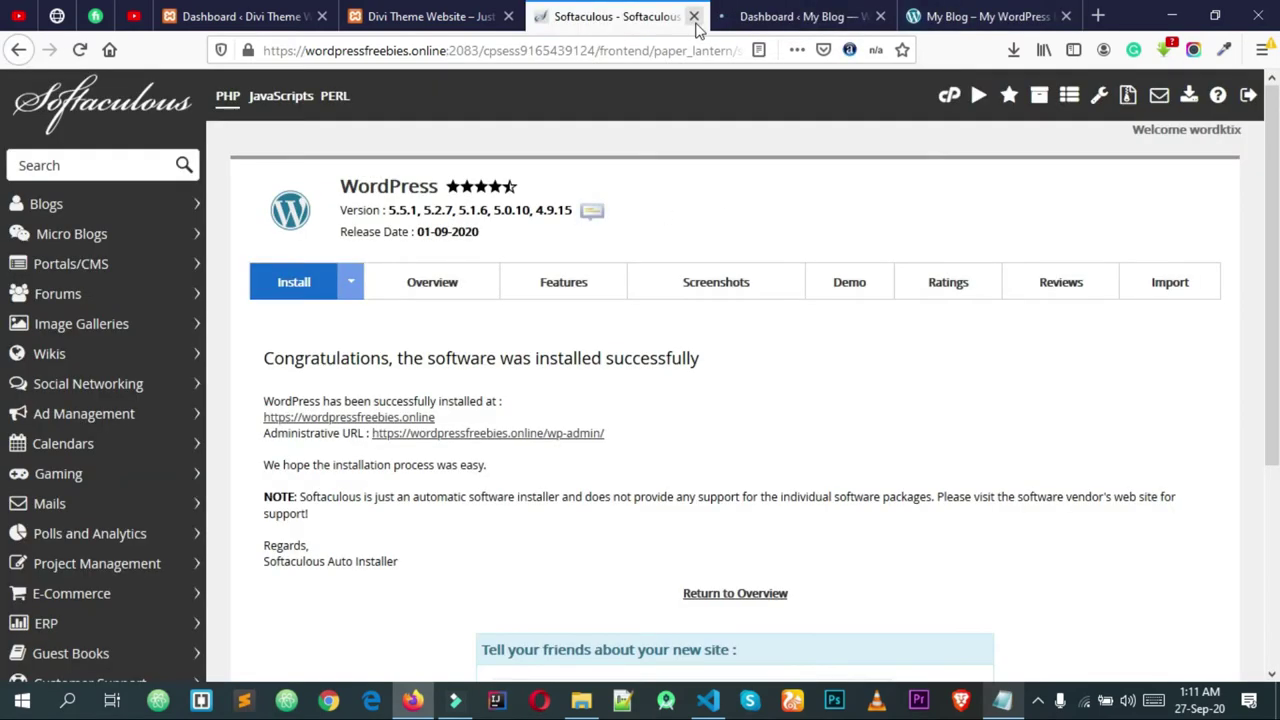
Close the Softaculous tab and reload the new My Blog front page
{"action": "left_click", "coordinate": [693, 16]}
{"action": "left_click", "coordinate": [838, 10]}
{"action": "left_click", "coordinate": [680, 16]}
{"action": "left_click", "coordinate": [880, 16]}
{"action": "right_click", "coordinate": [800, 168]}
{"action": "left_click", "coordinate": [928, 182]}
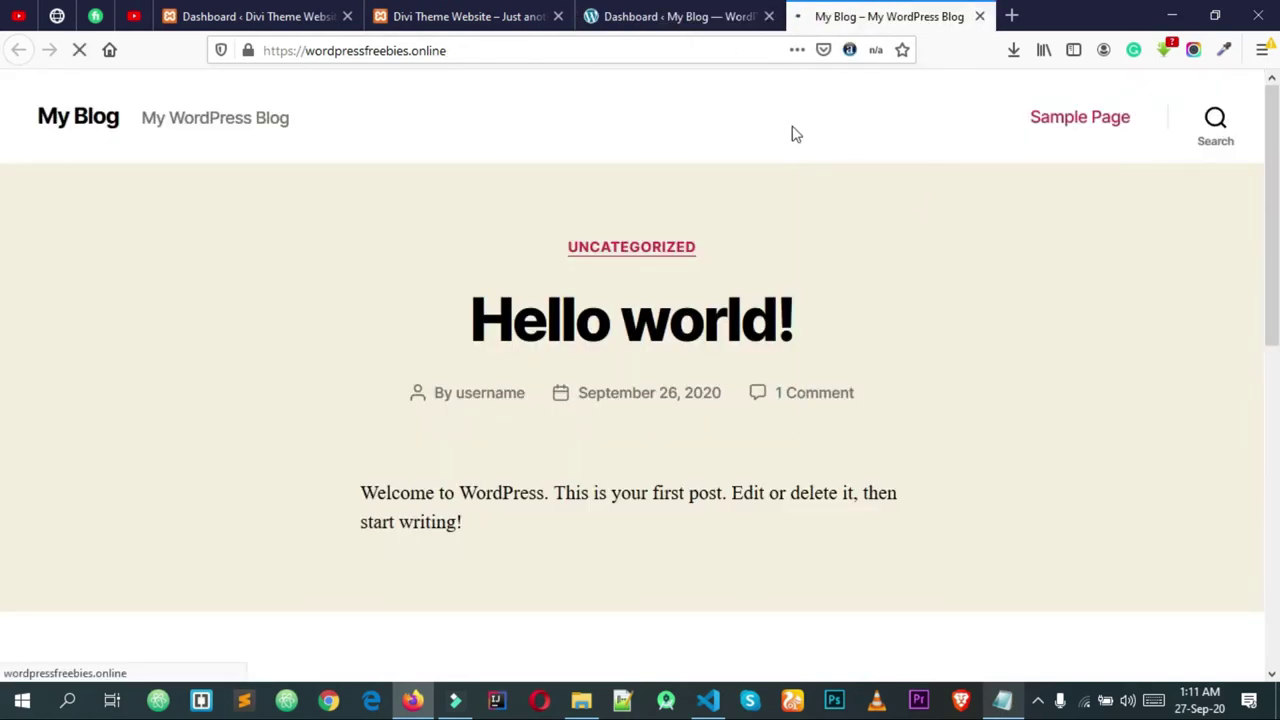
{"action": "left_click", "coordinate": [697, 10]}
Look over the demo BBQ restaurant site, then return to the dashboard's Posts menu
{"action": "left_click", "coordinate": [543, 12]}
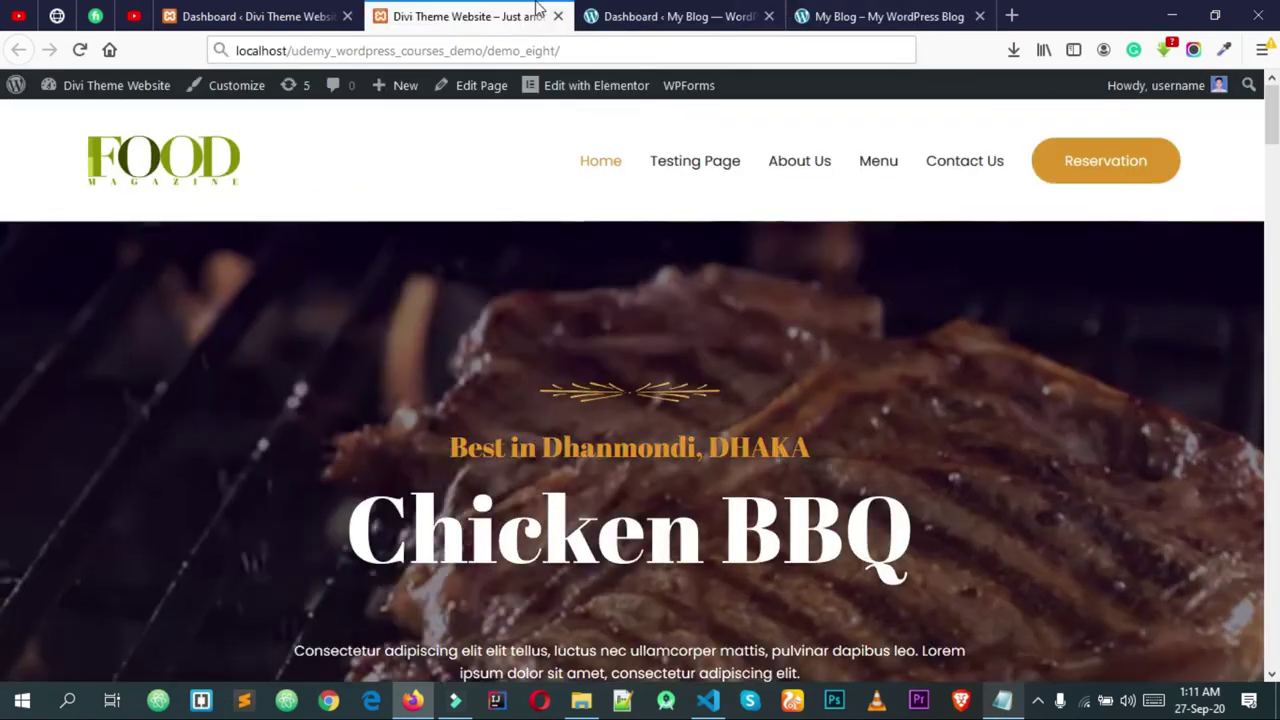
{"action": "scroll", "coordinate": [634, 271], "scroll_direction": "down", "scroll_amount": 5}
{"action": "scroll", "coordinate": [546, 260], "scroll_direction": "up", "scroll_amount": 2}
{"action": "scroll", "coordinate": [589, 286], "scroll_direction": "up", "scroll_amount": 3}
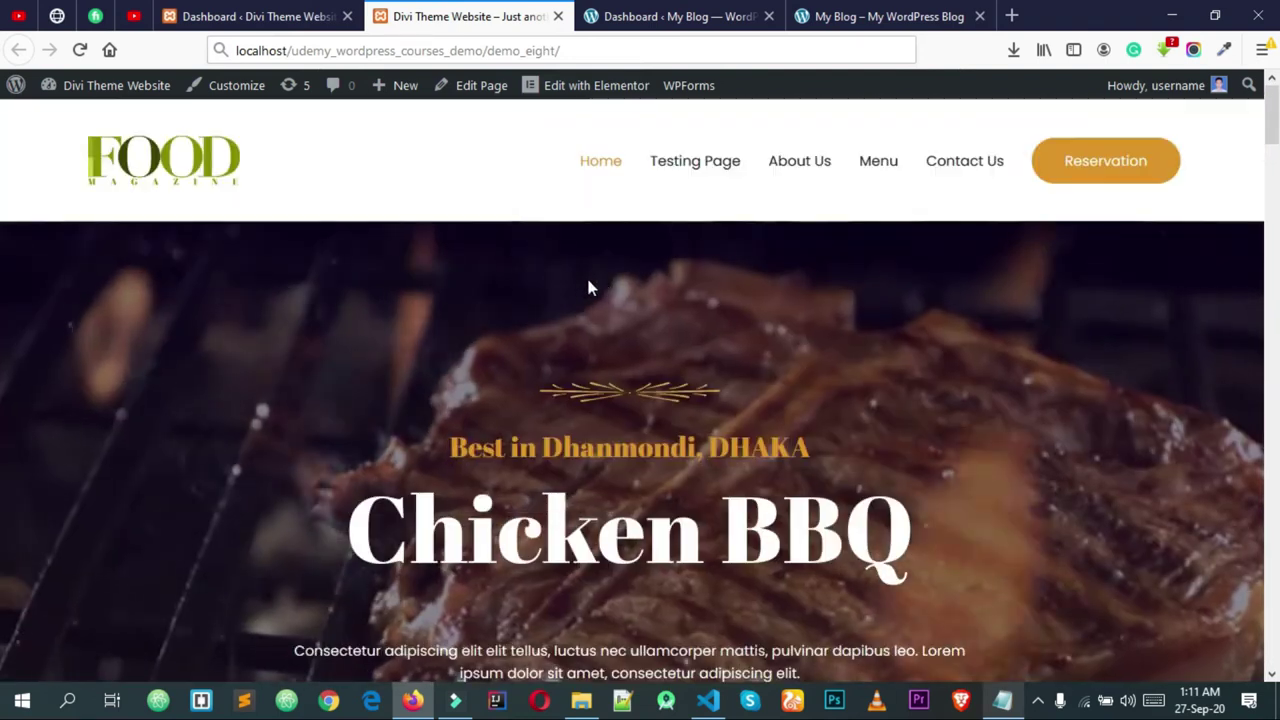
{"action": "left_click", "coordinate": [672, 10]}
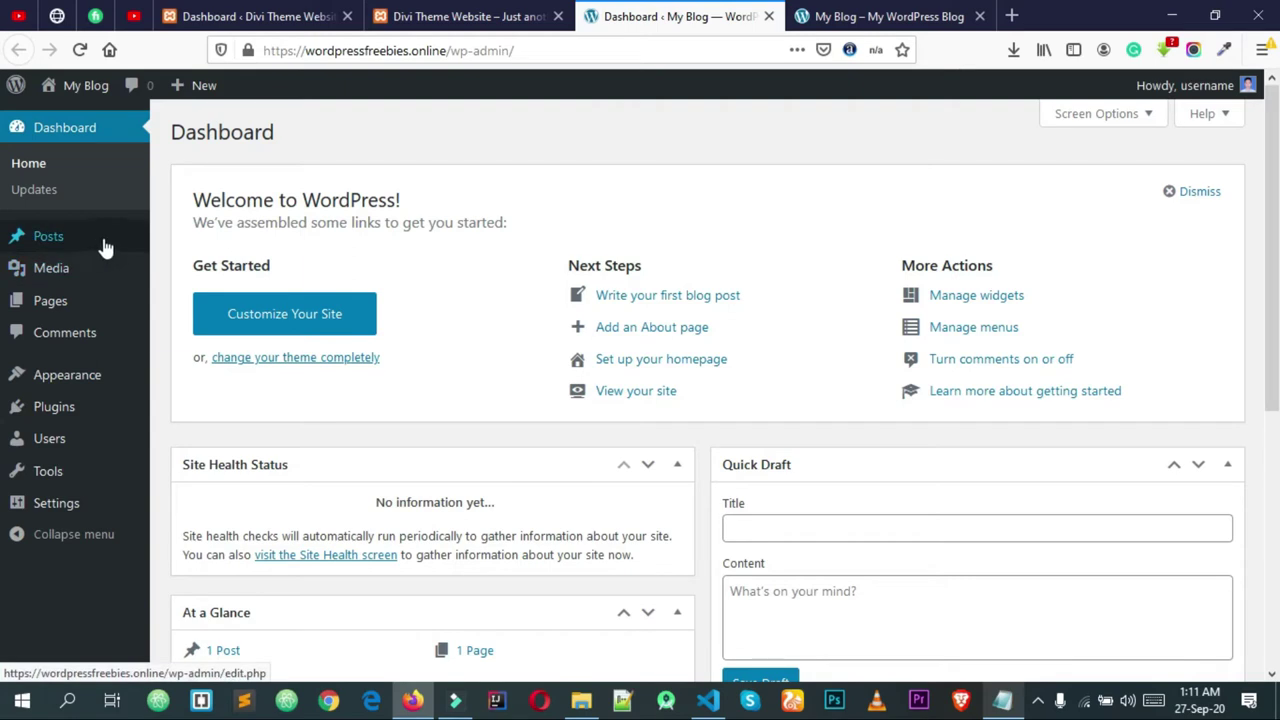
{"action": "mouse_move", "coordinate": [72, 246]}
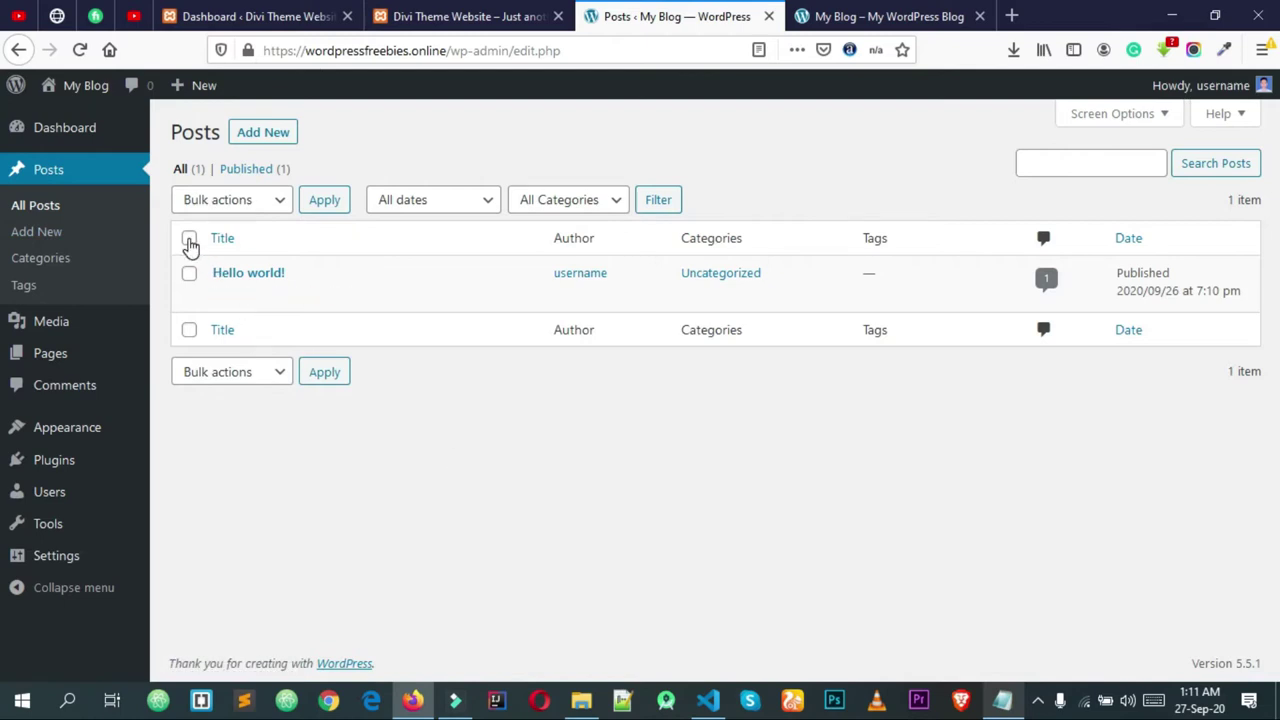
Trash the Hello world post and permanently delete it from the Trash
{"action": "left_click", "coordinate": [189, 241]}
{"action": "left_click", "coordinate": [231, 203]}
{"action": "left_click", "coordinate": [245, 274]}
{"action": "left_click", "coordinate": [319, 207]}
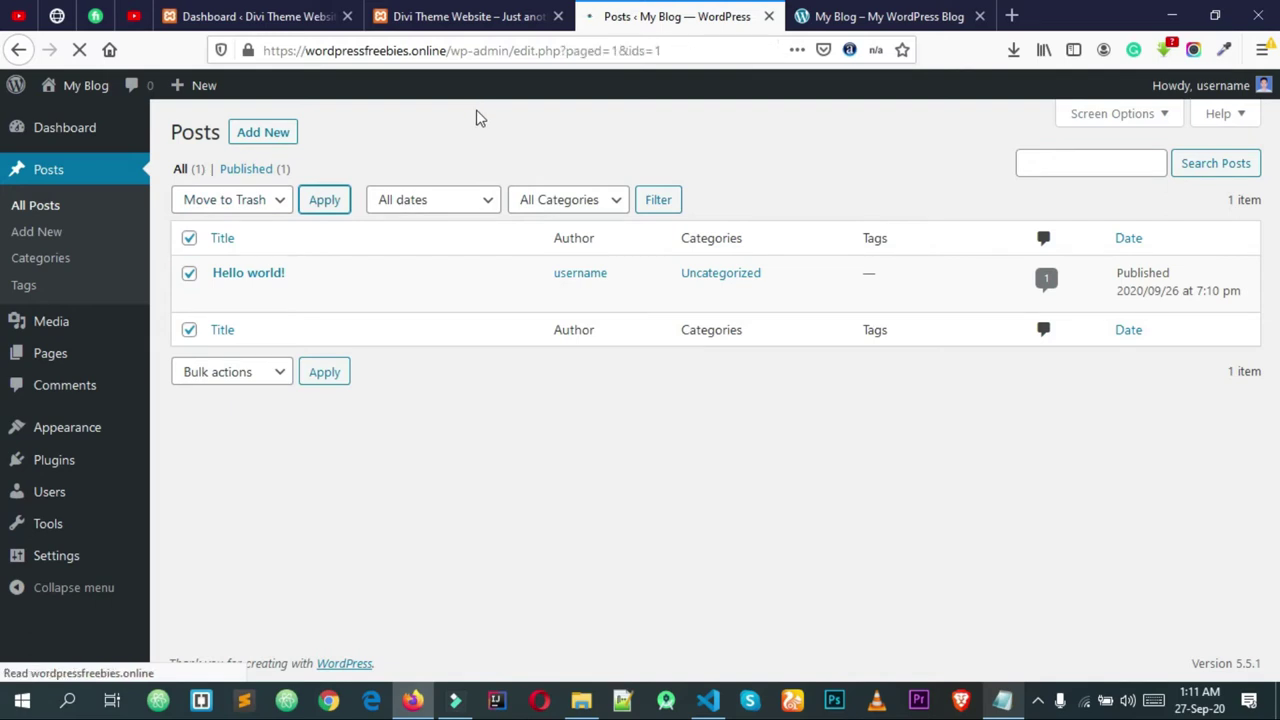
{"action": "left_click", "coordinate": [231, 227]}
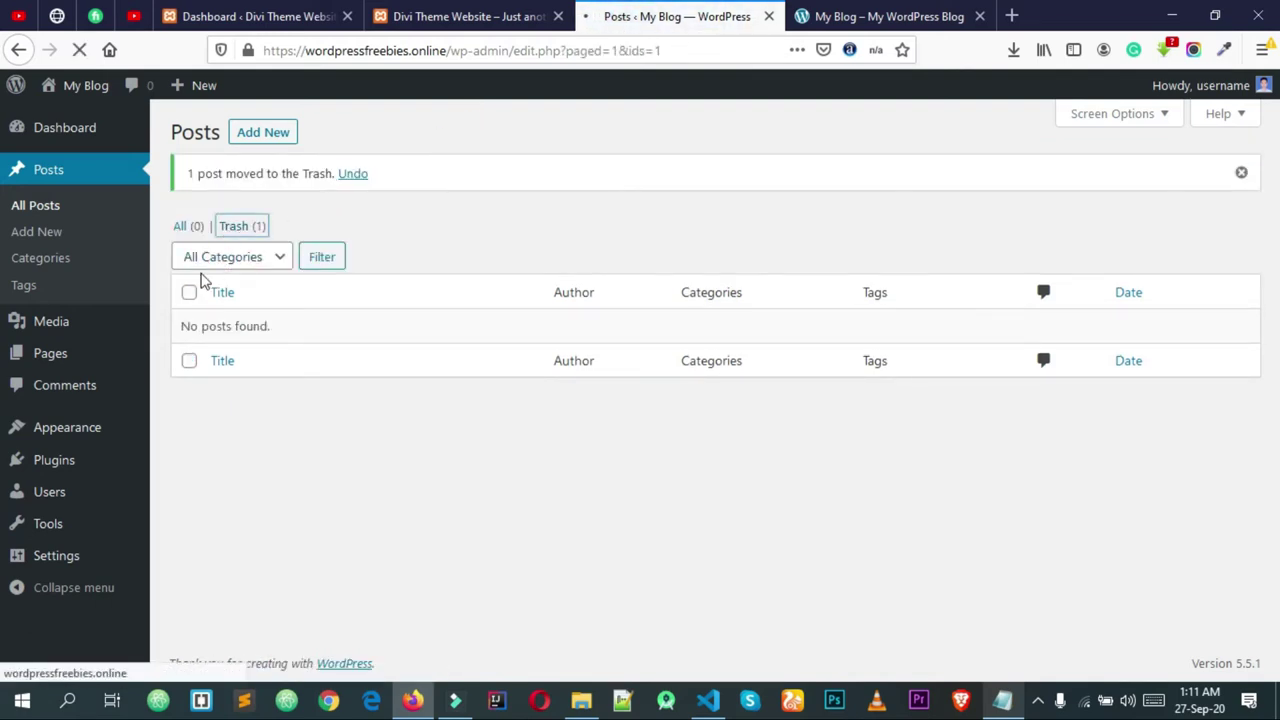
{"action": "left_click", "coordinate": [189, 238]}
{"action": "left_click", "coordinate": [199, 208]}
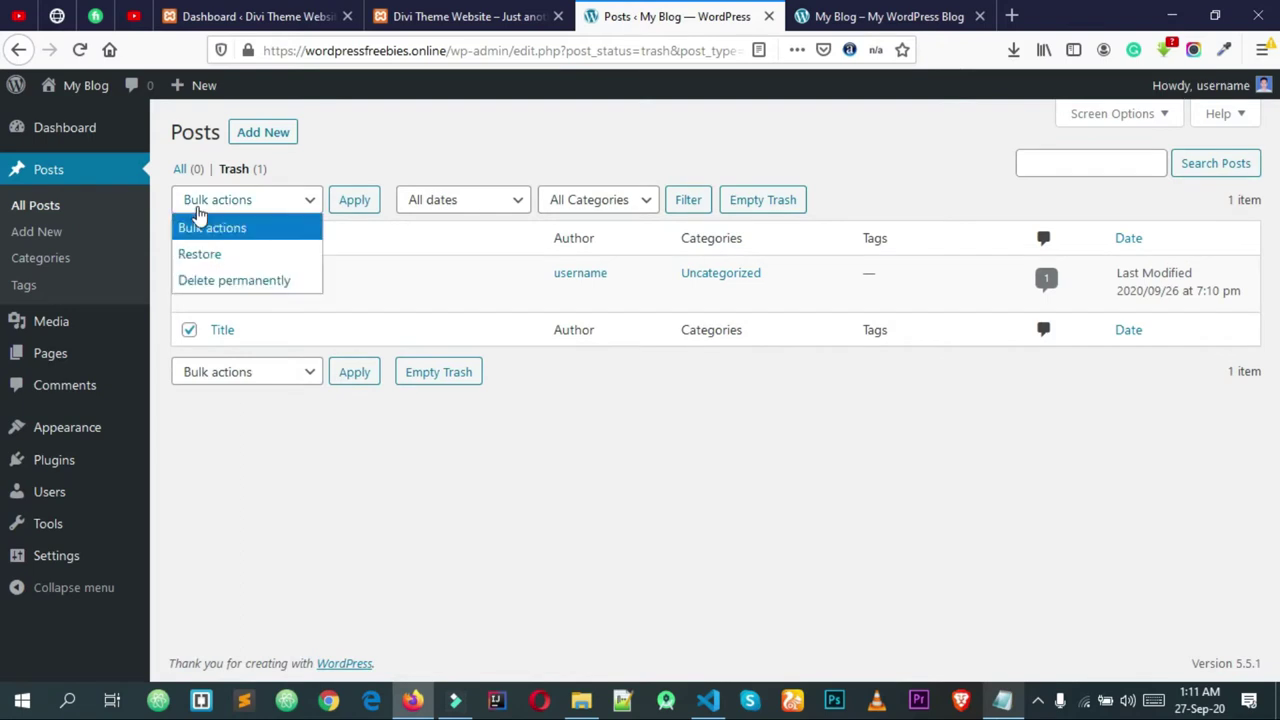
{"action": "left_click", "coordinate": [235, 275]}
{"action": "left_click", "coordinate": [358, 200]}
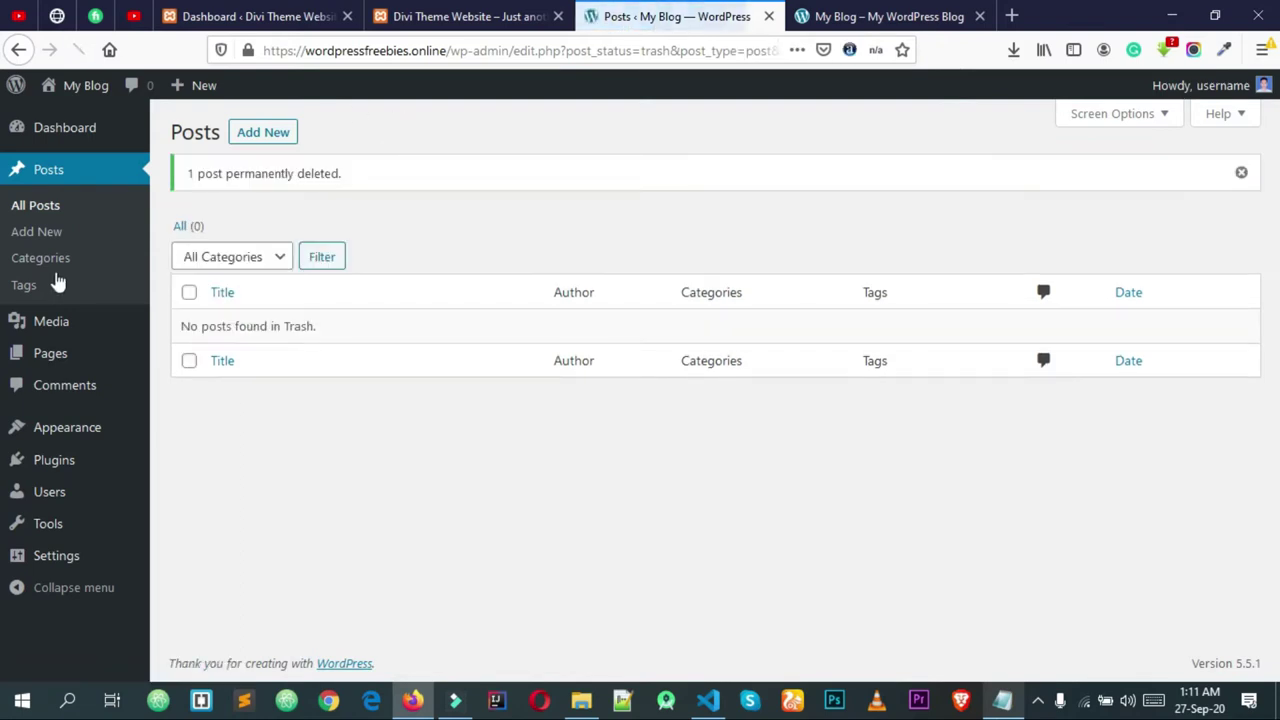
Trash Privacy Policy and Sample Page, then permanently delete both from the Trash
{"action": "mouse_move", "coordinate": [65, 358]}
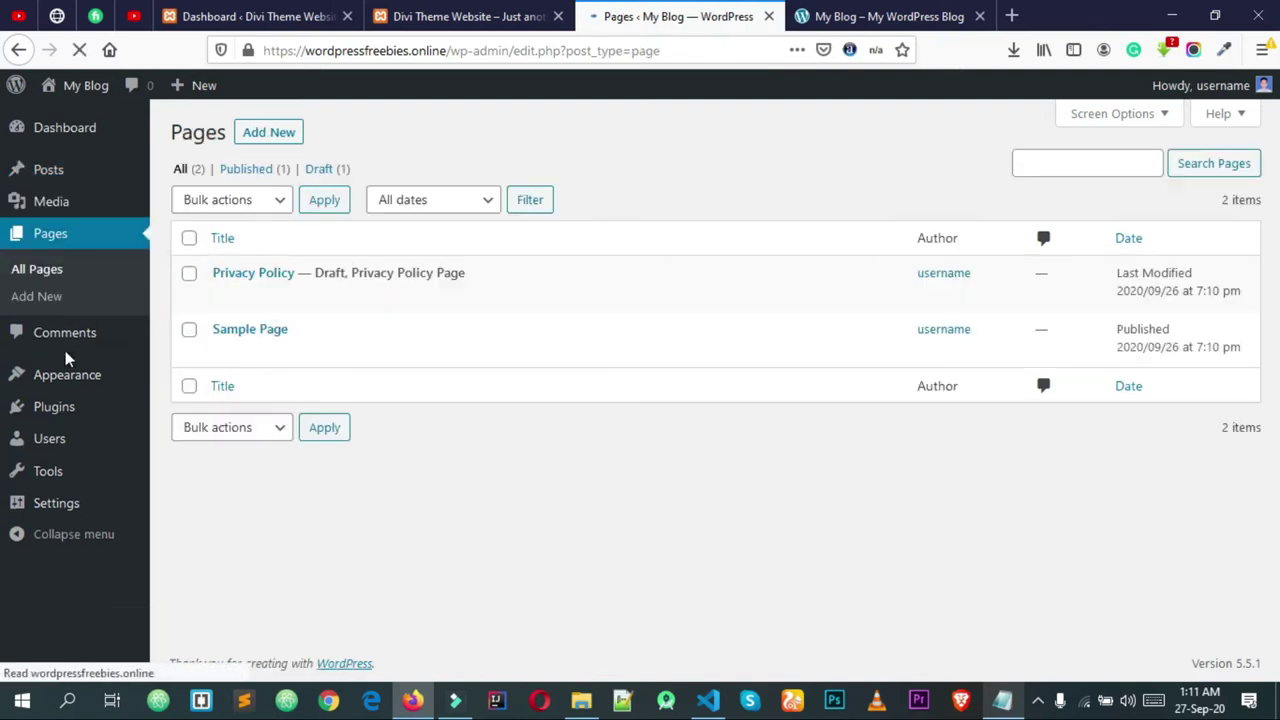
{"action": "left_click", "coordinate": [188, 240]}
{"action": "left_click", "coordinate": [231, 205]}
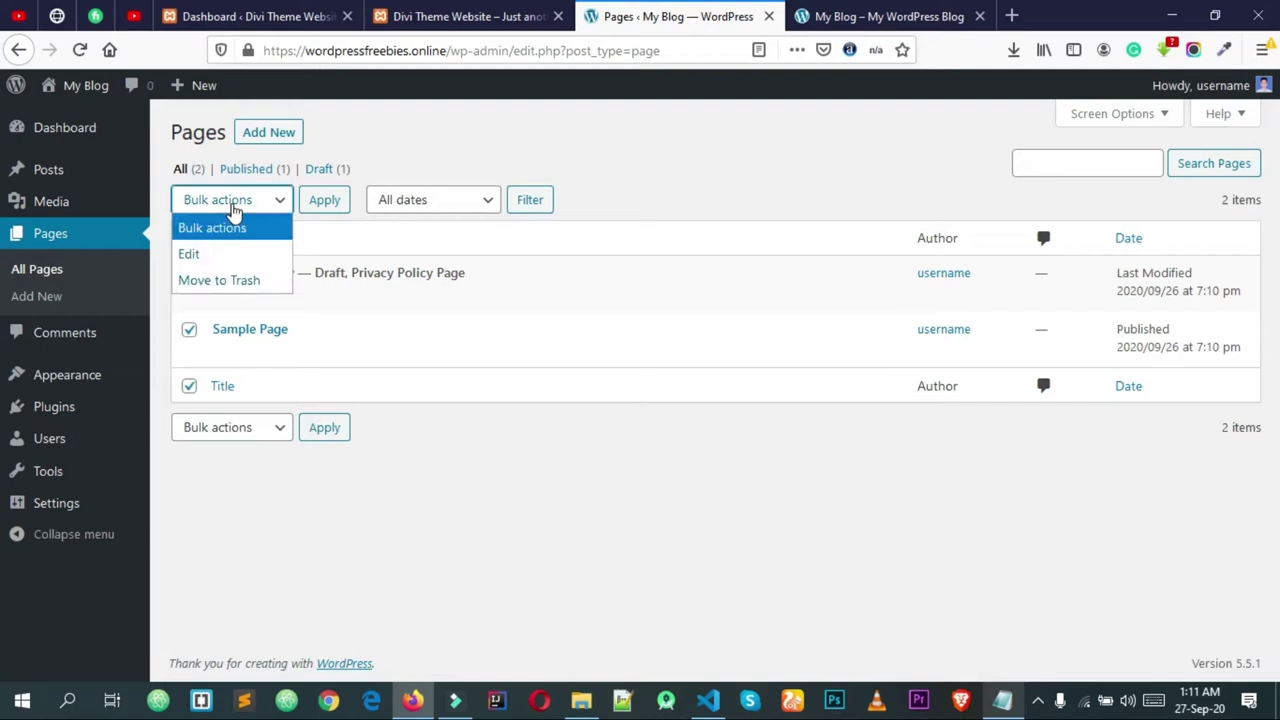
{"action": "left_click", "coordinate": [245, 278]}
{"action": "left_click", "coordinate": [318, 201]}
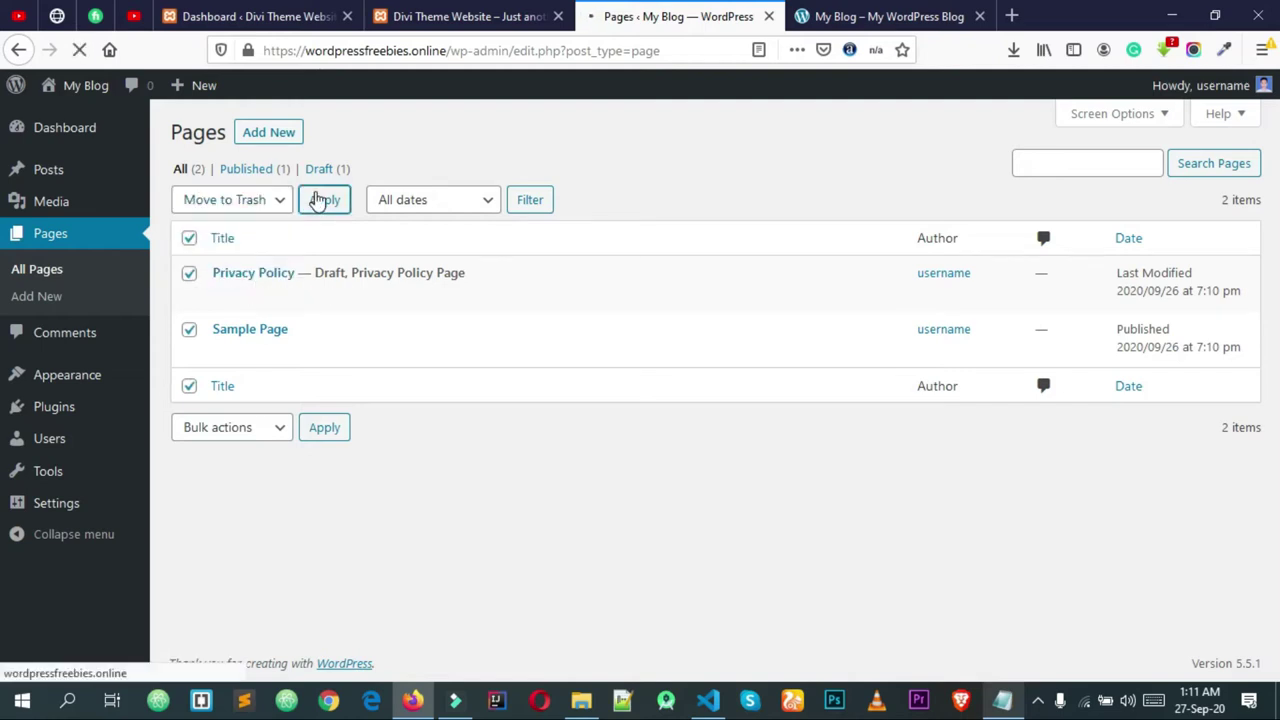
{"action": "left_click", "coordinate": [229, 228]}
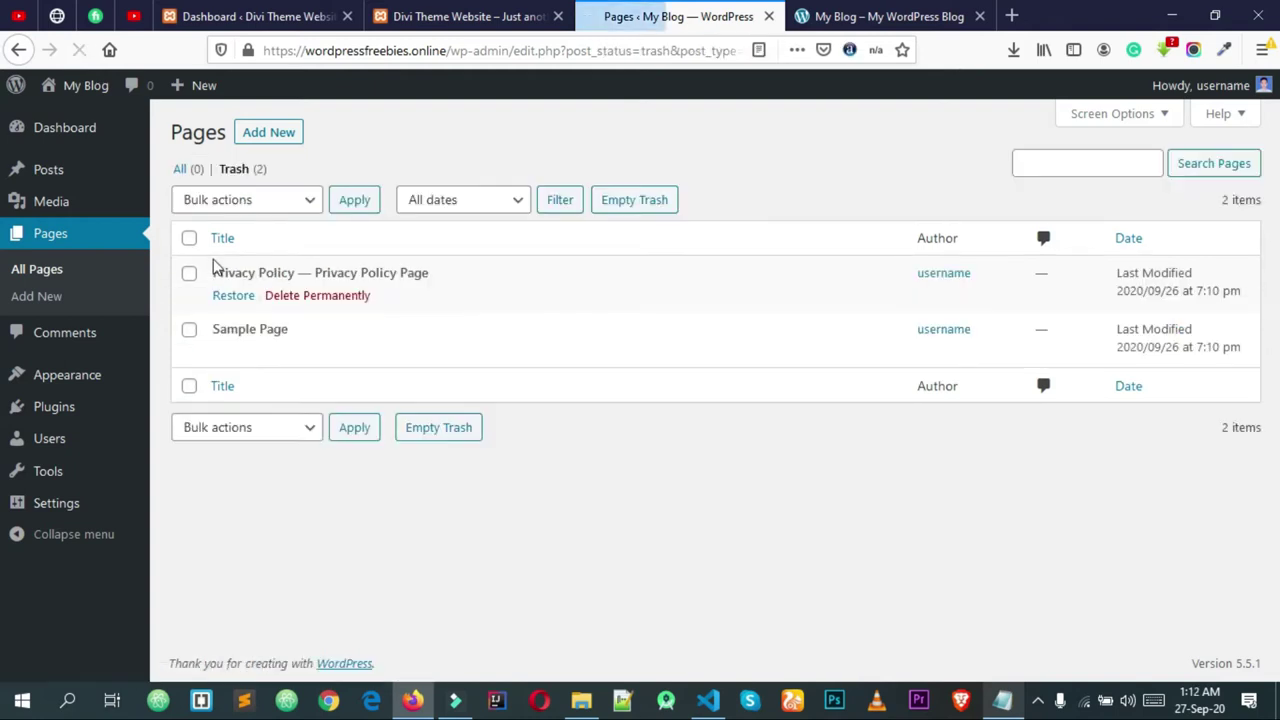
{"action": "left_click", "coordinate": [189, 238]}
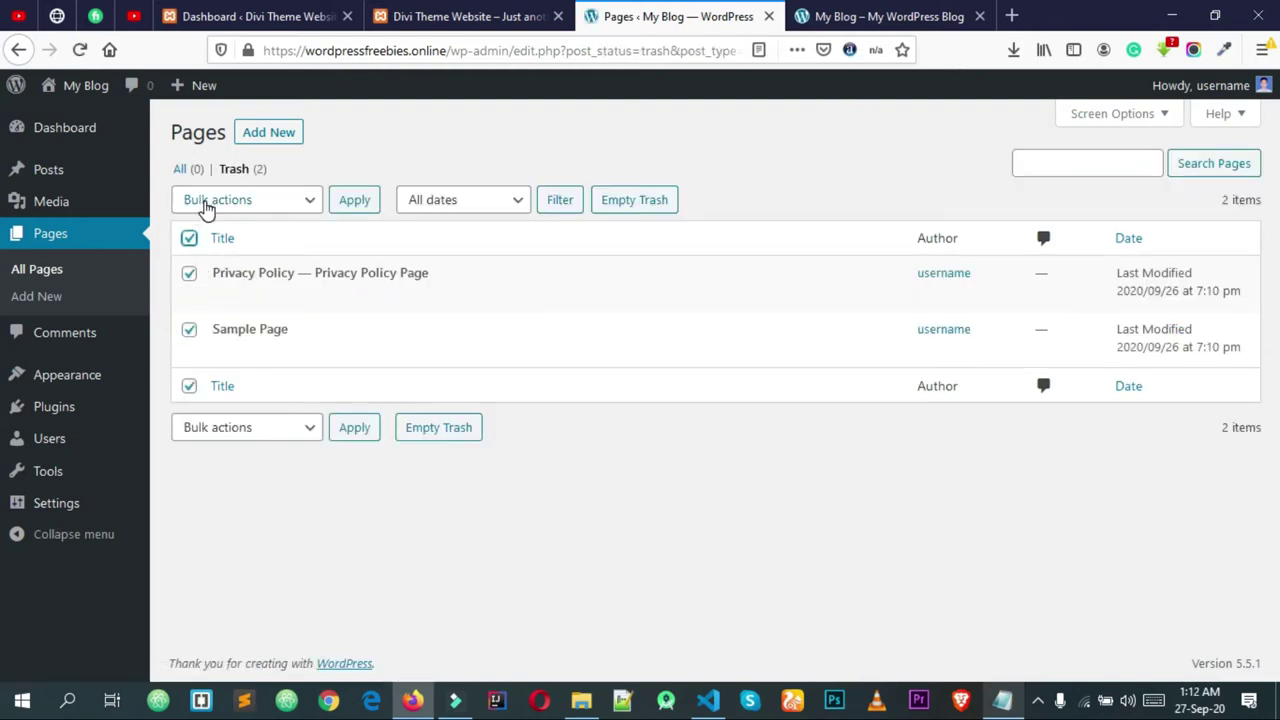
{"action": "left_click", "coordinate": [207, 207]}
{"action": "left_click", "coordinate": [240, 277]}
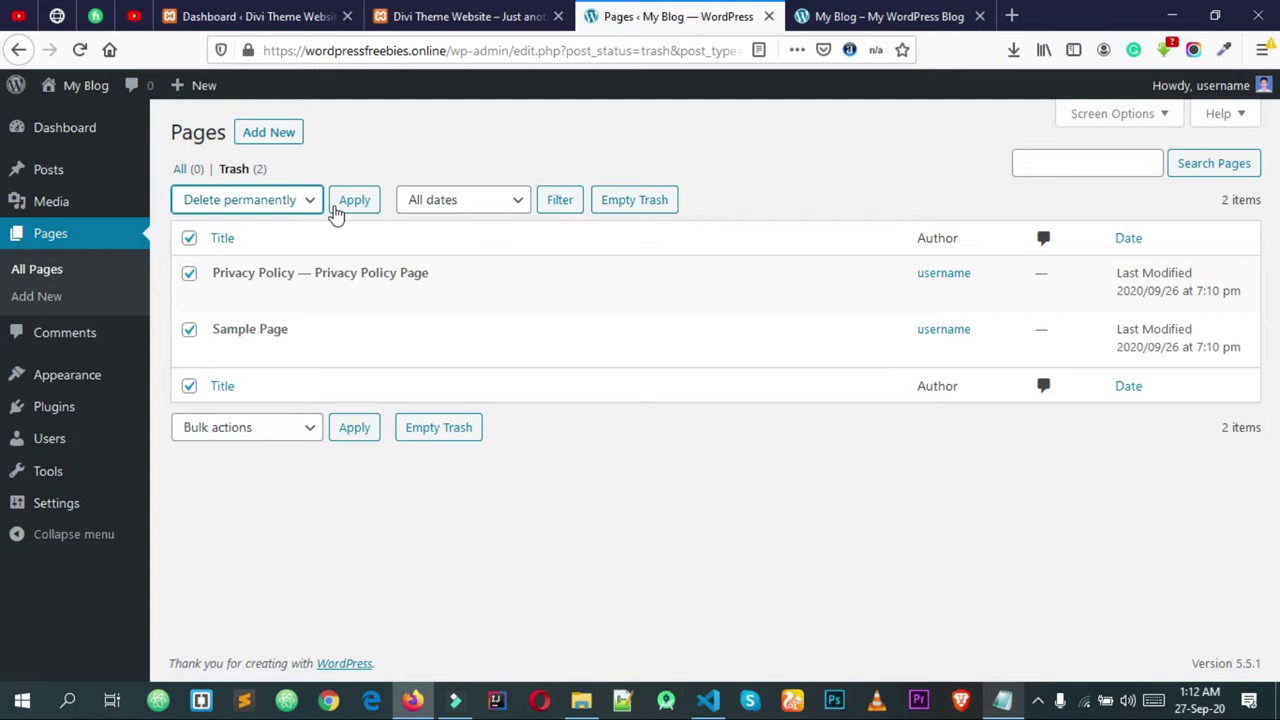
{"action": "left_click", "coordinate": [348, 210]}
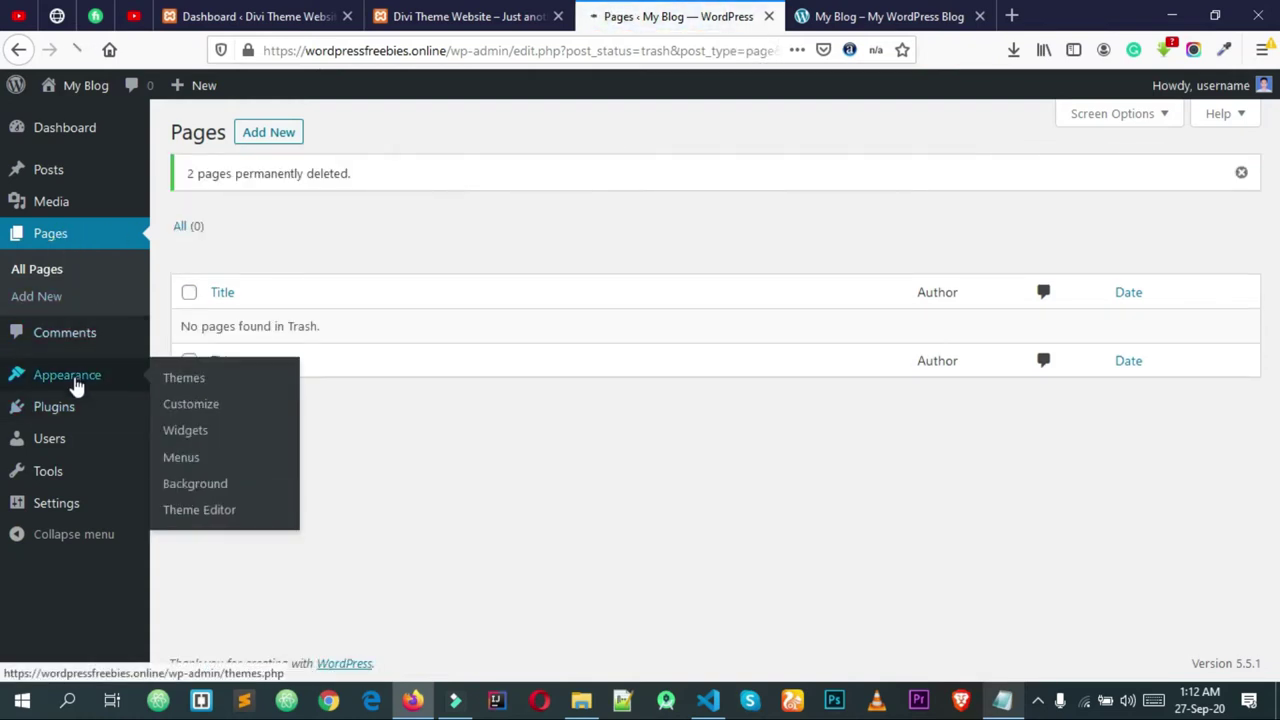
Delete the Twenty Nineteen and Twenty Seventeen themes
{"action": "left_click", "coordinate": [75, 385]}
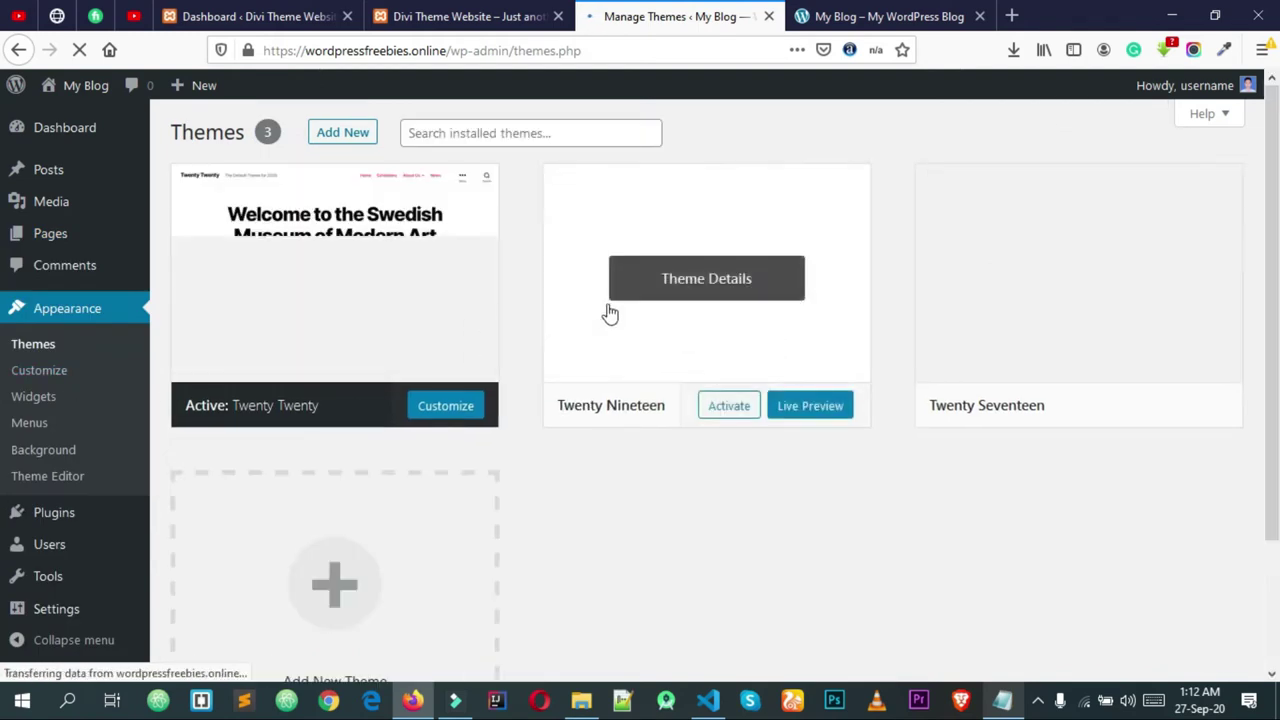
{"action": "left_click", "coordinate": [712, 280]}
{"action": "left_click", "coordinate": [1200, 641]}
{"action": "left_click", "coordinate": [650, 335]}
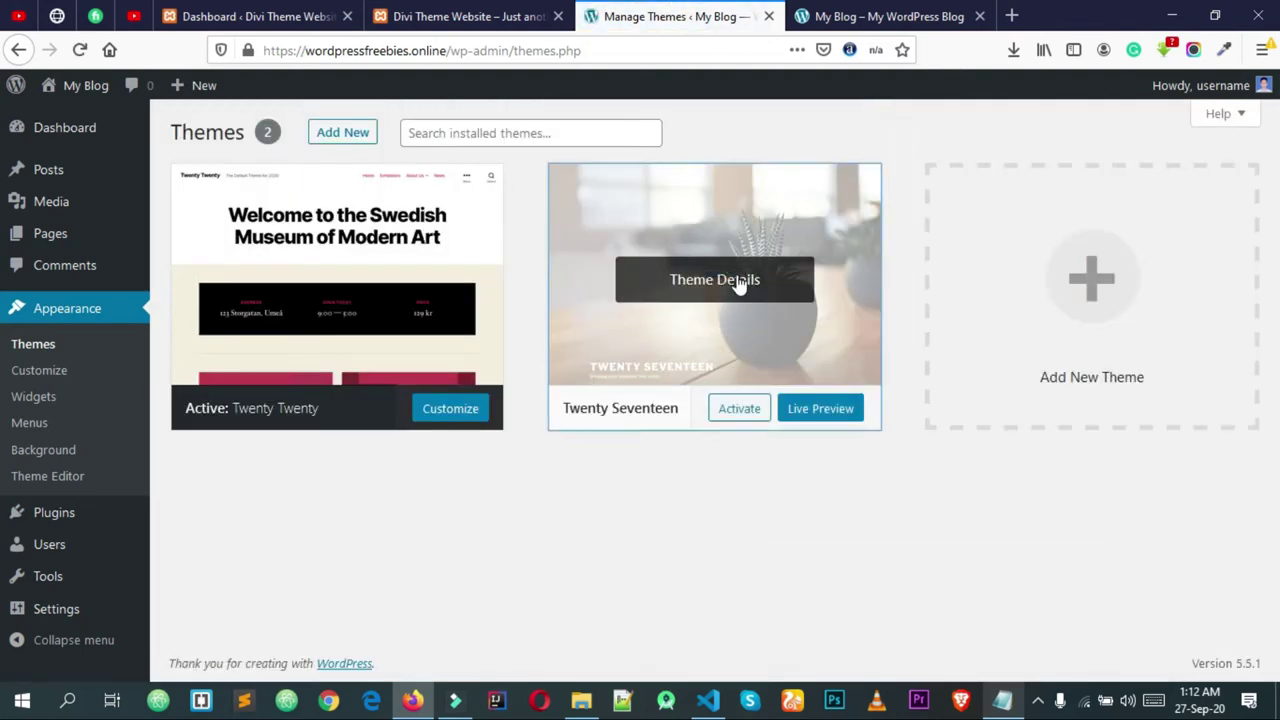
{"action": "left_click", "coordinate": [738, 285]}
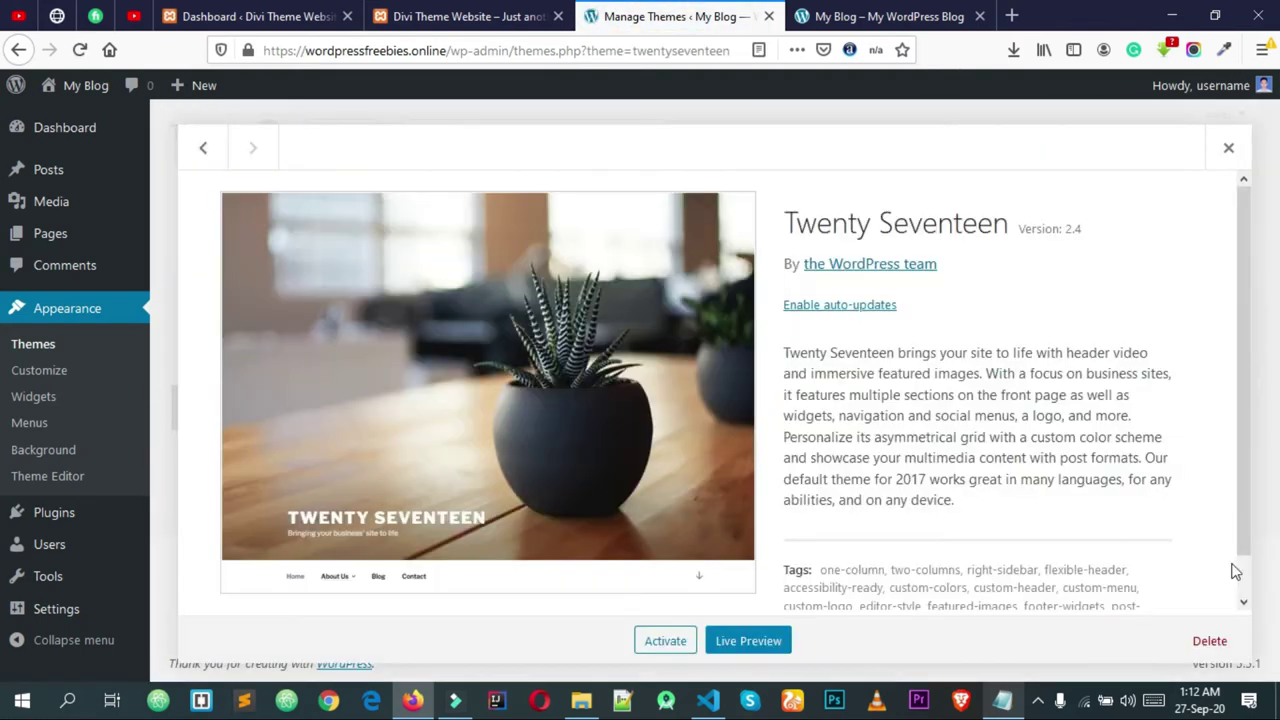
{"action": "left_click", "coordinate": [1230, 642]}
{"action": "left_click", "coordinate": [659, 338]}
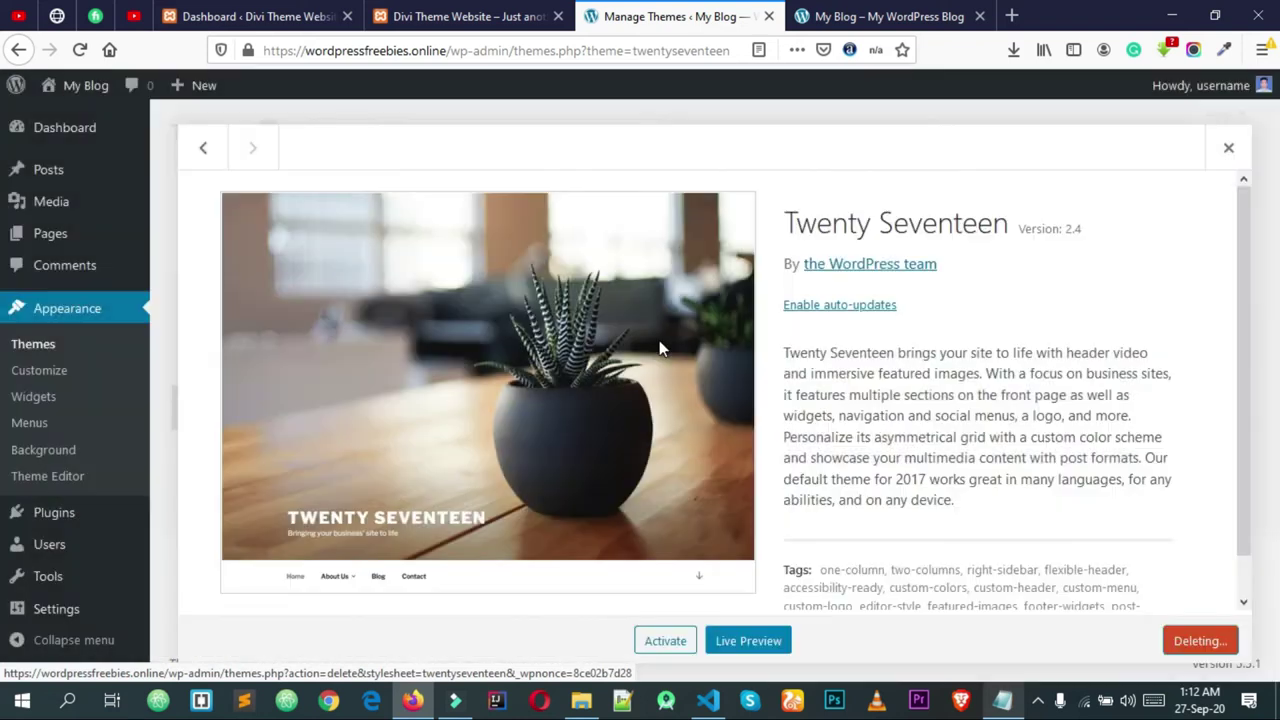
{"action": "scroll", "coordinate": [590, 329], "scroll_direction": "down", "scroll_amount": 1}
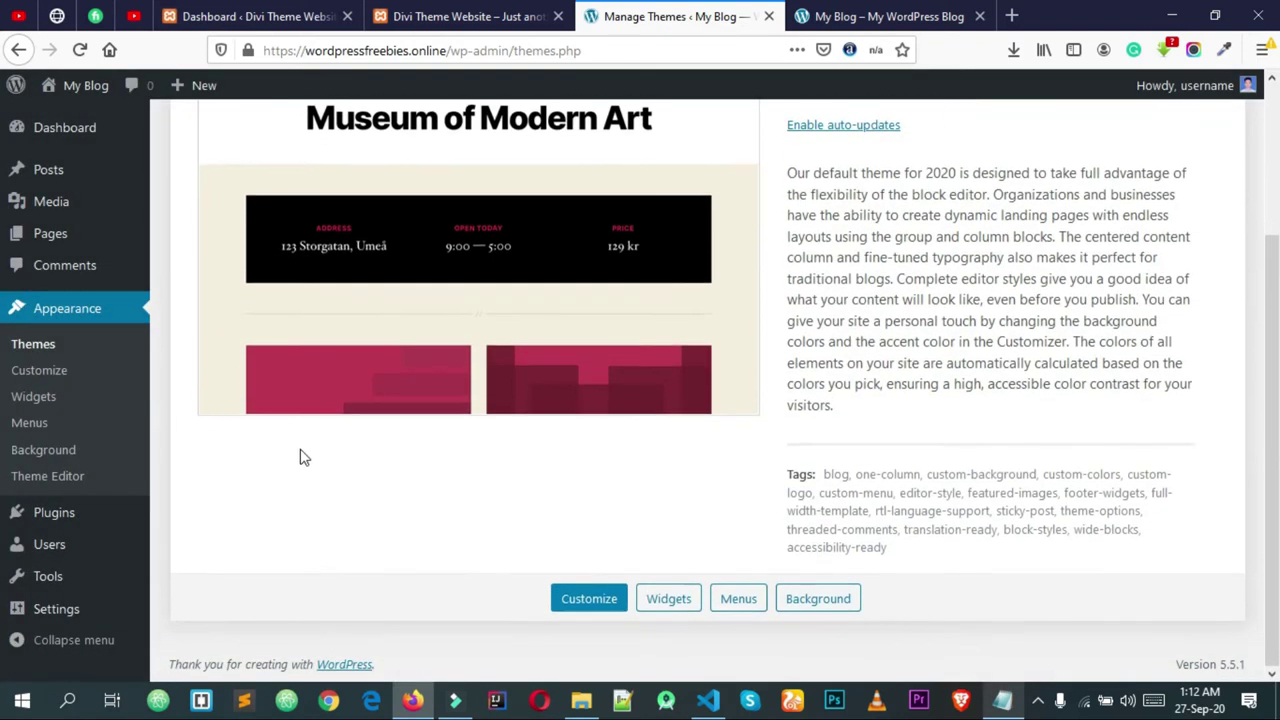
Bulk-delete the Akismet Anti-Spam and Hello Dolly plugins
{"action": "left_click", "coordinate": [88, 507]}
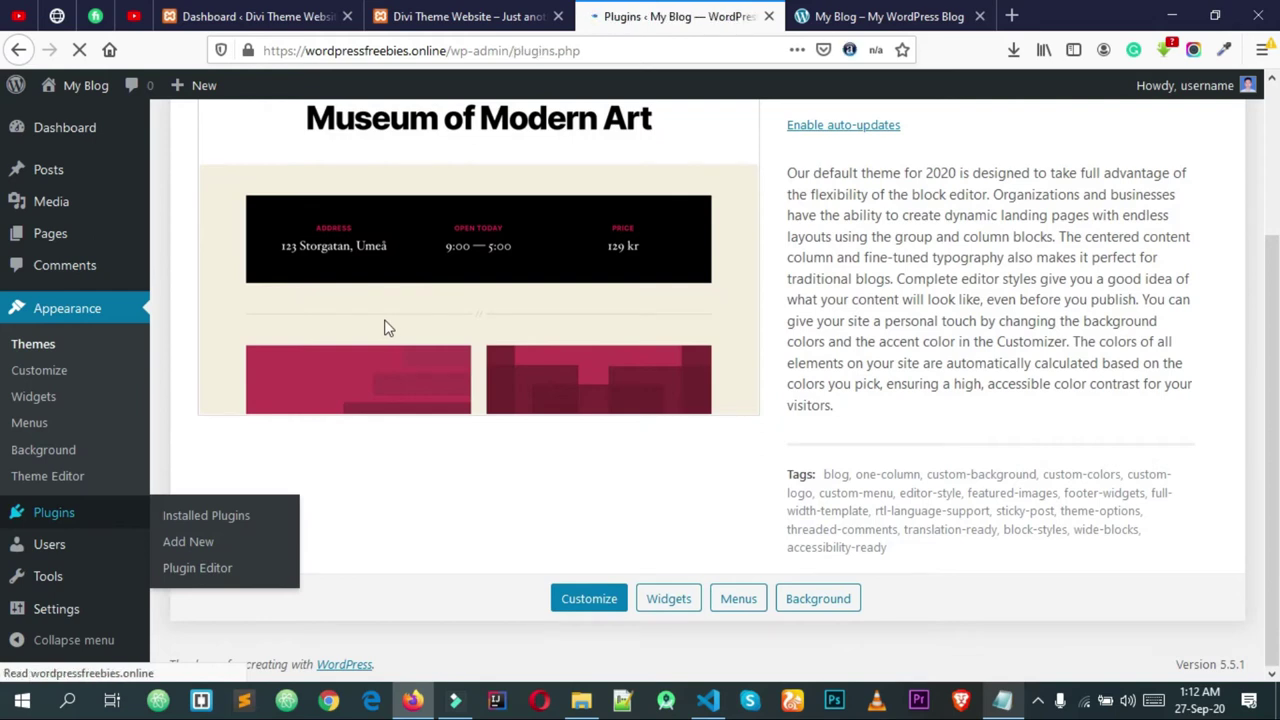
{"action": "left_click", "coordinate": [191, 238]}
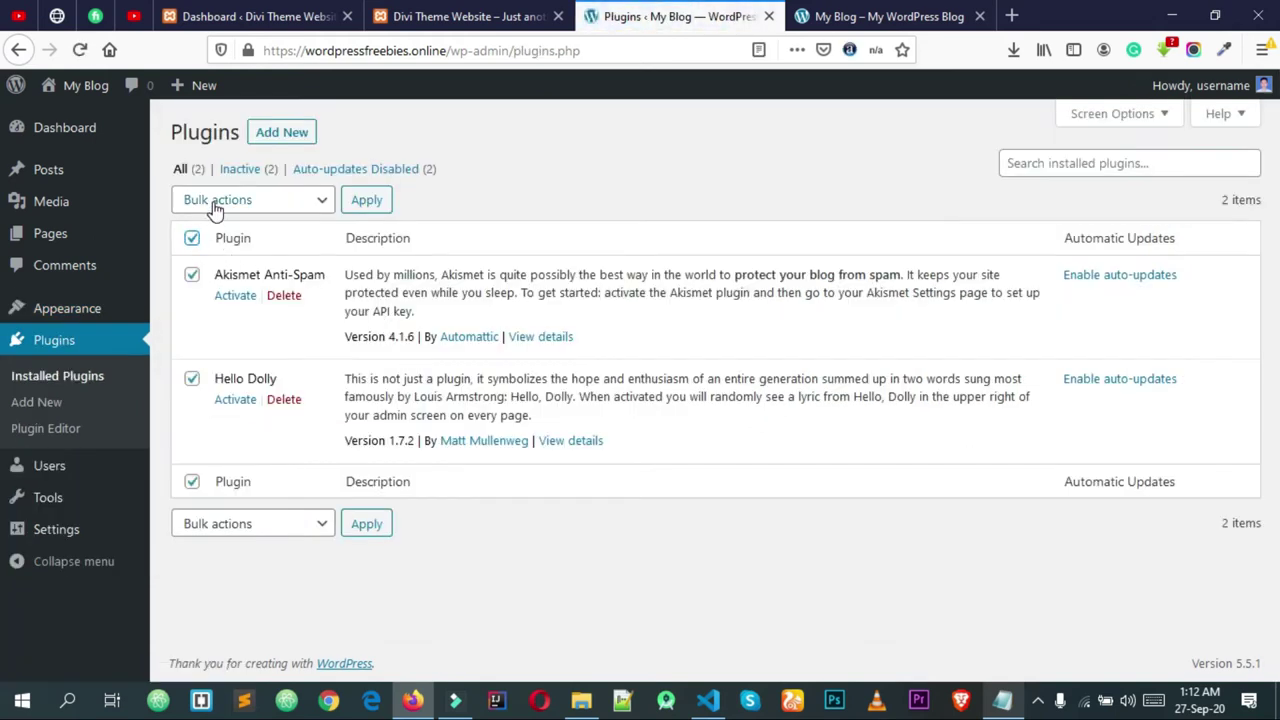
{"action": "left_click", "coordinate": [213, 207]}
{"action": "left_click", "coordinate": [250, 334]}
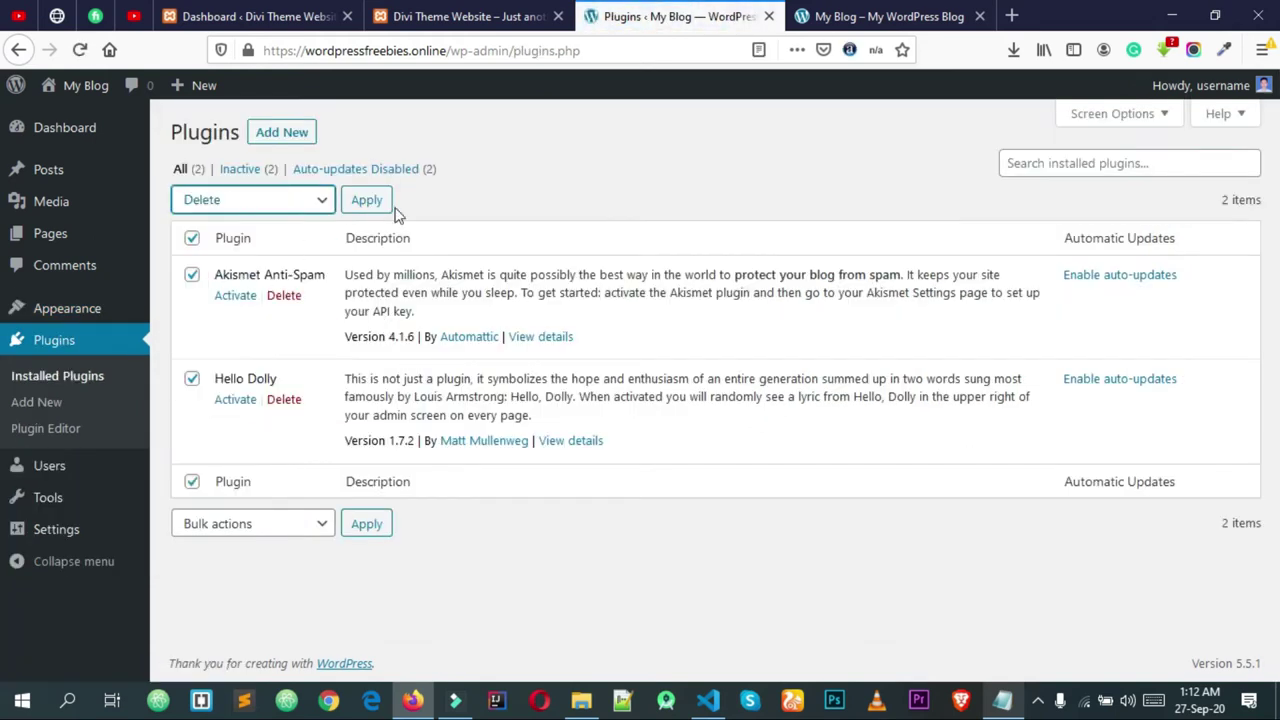
{"action": "left_click", "coordinate": [380, 204]}
{"action": "left_click", "coordinate": [672, 332]}
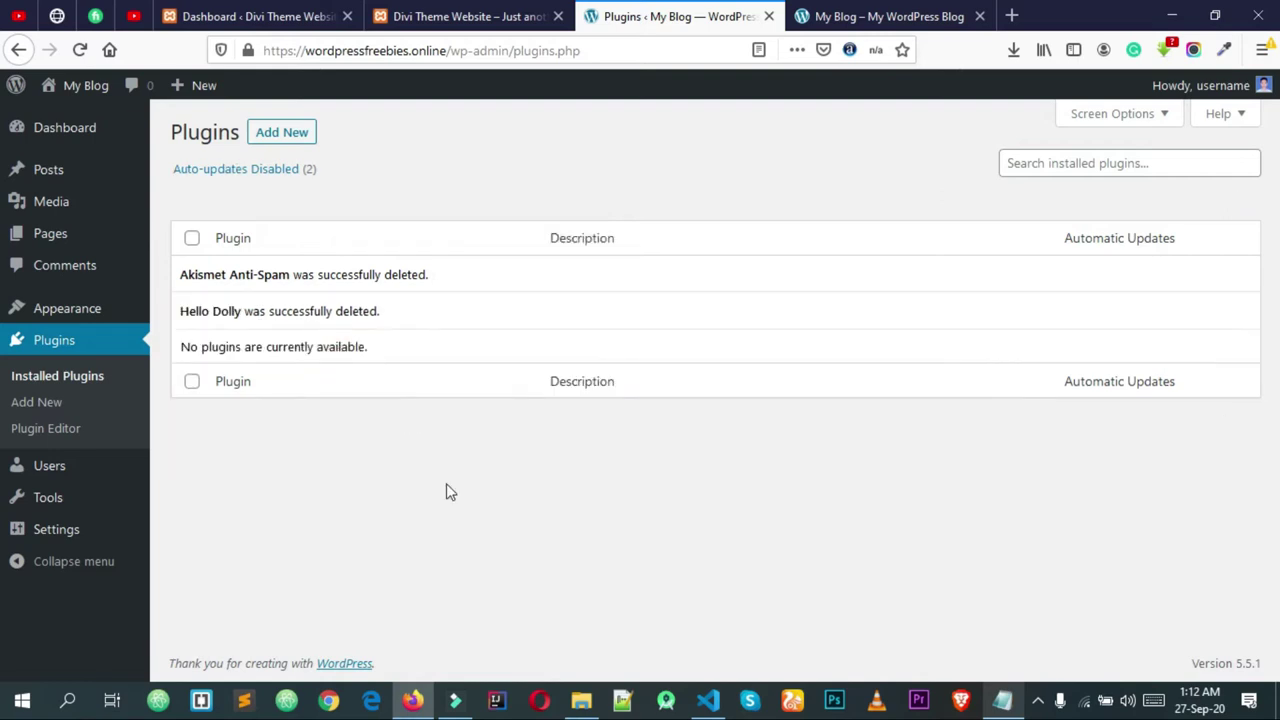
{"action": "left_click", "coordinate": [84, 463]}
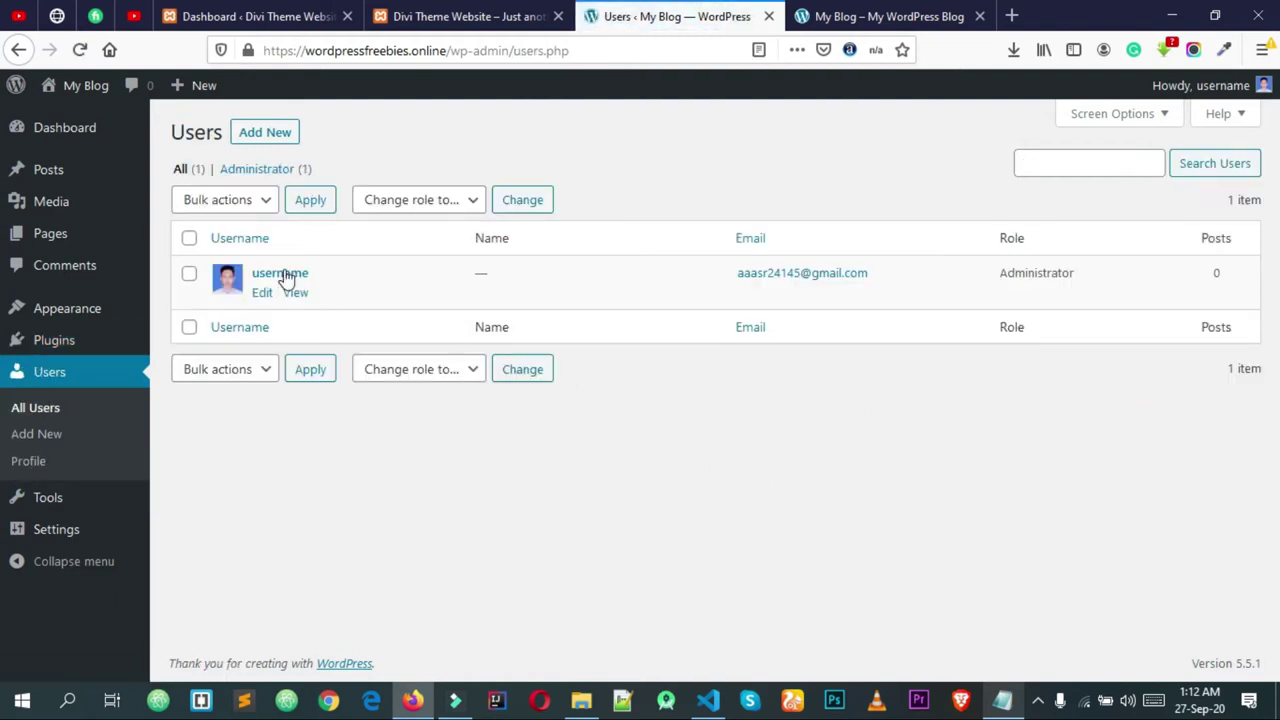
Open the administrator's profile page and scroll to Account Management
{"action": "left_click", "coordinate": [286, 278]}
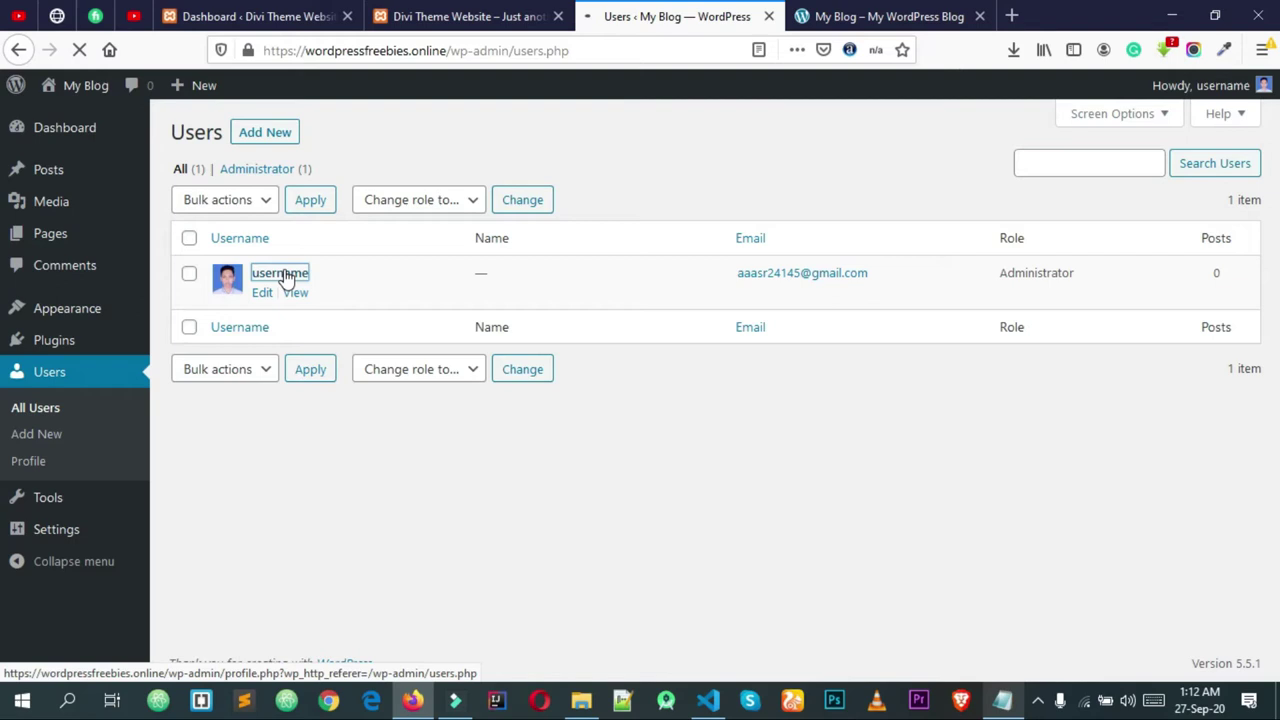
{"action": "scroll", "coordinate": [345, 300], "scroll_direction": "down", "scroll_amount": 5}
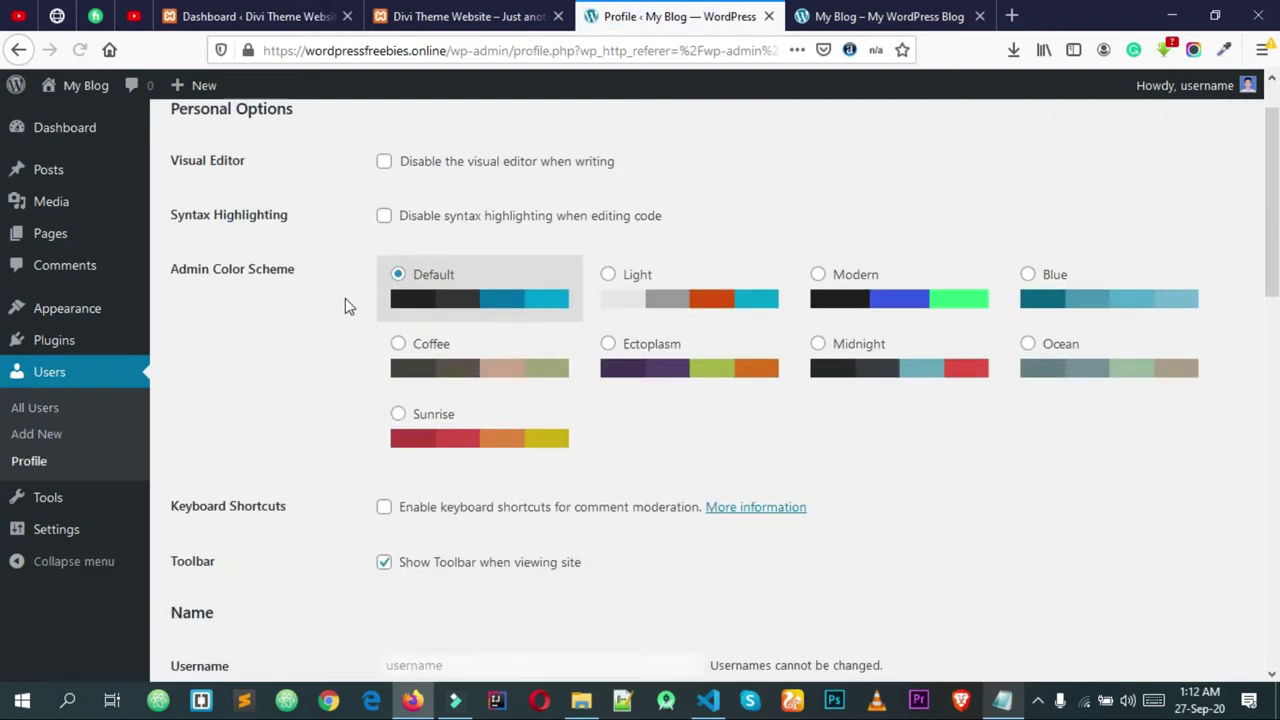
{"action": "scroll", "coordinate": [434, 246], "scroll_direction": "up", "scroll_amount": 5}
{"action": "scroll", "coordinate": [443, 246], "scroll_direction": "down", "scroll_amount": 4}
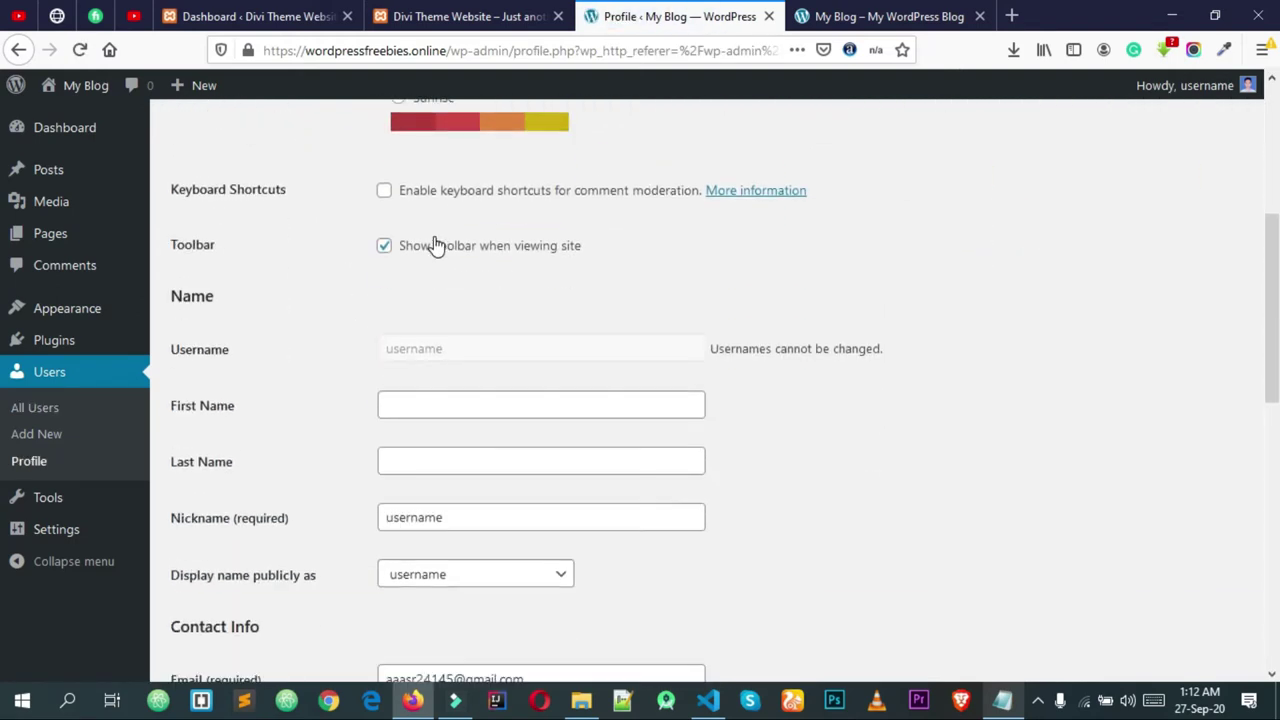
{"action": "scroll", "coordinate": [434, 246], "scroll_direction": "down", "scroll_amount": 15}
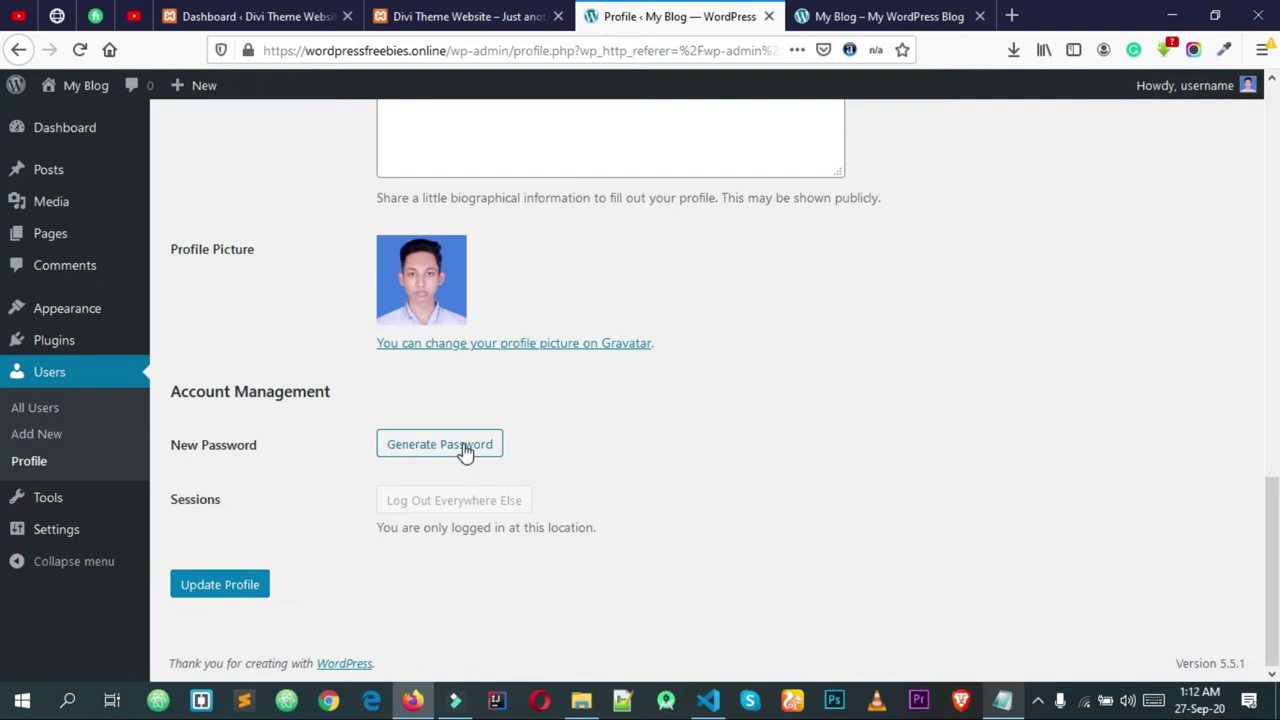
Generate a new password, then overwrite it with your own strong custom password
{"action": "left_click", "coordinate": [463, 447]}
{"action": "left_click_drag", "start_coordinate": [566, 444], "coordinate": [364, 444]}
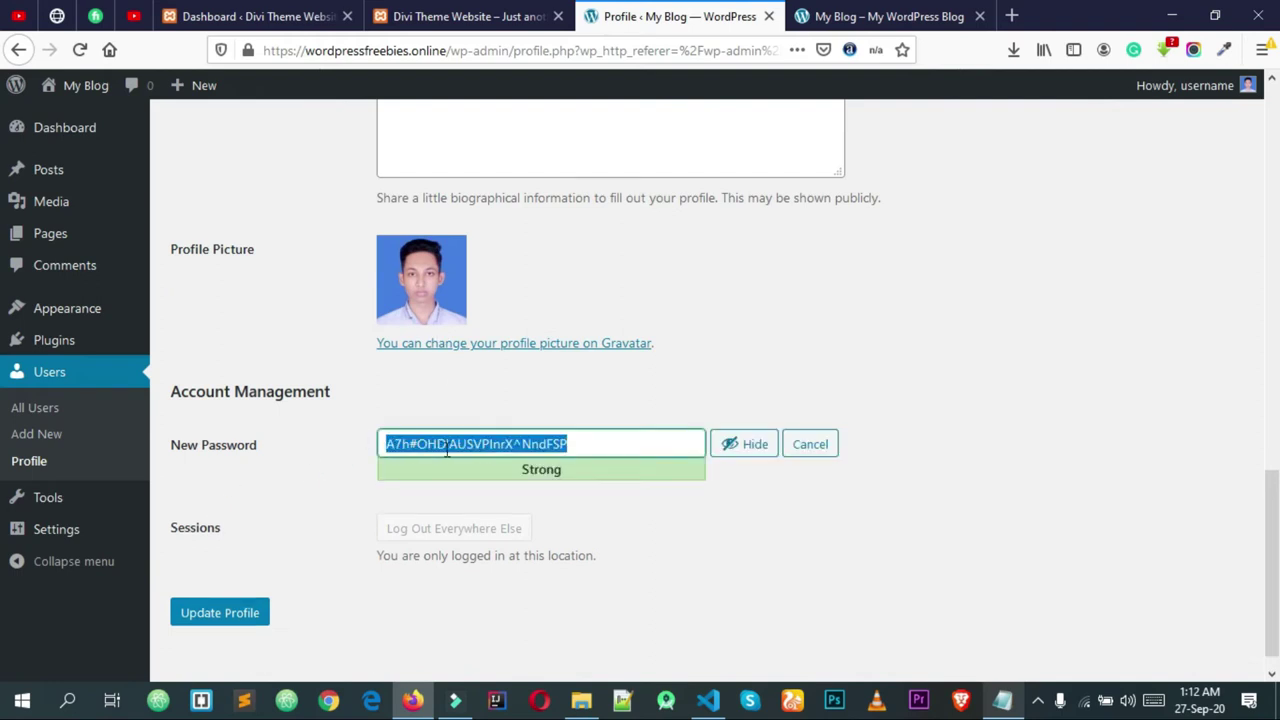
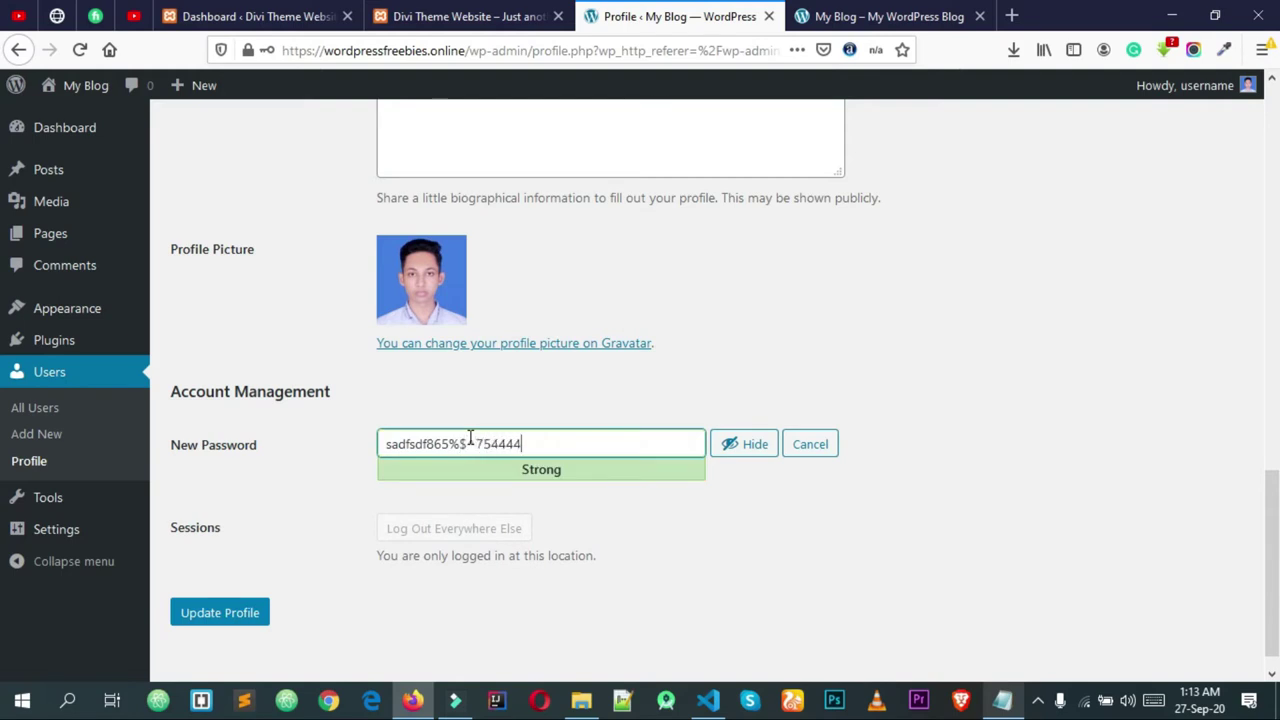
{"action": "triple_click", "coordinate": [488, 440]}
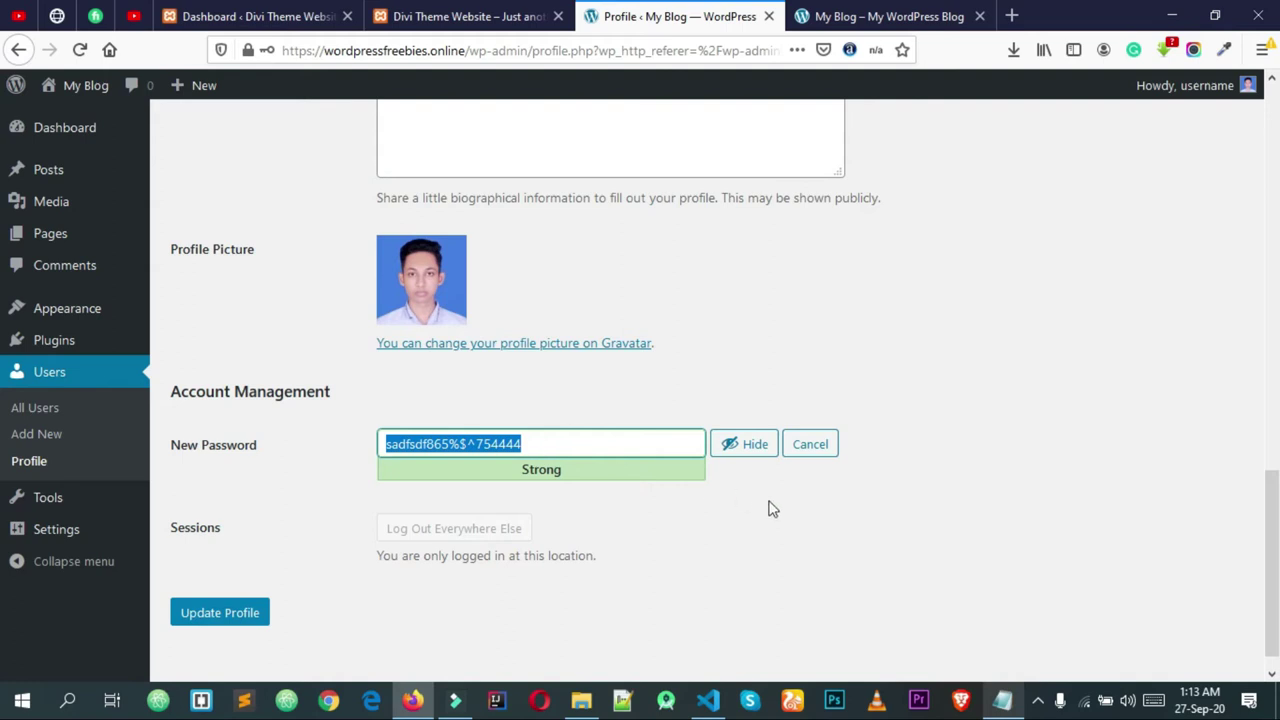
{"action": "left_click", "coordinate": [816, 535]}
{"action": "scroll", "coordinate": [770, 520], "scroll_direction": "up", "scroll_amount": 3}
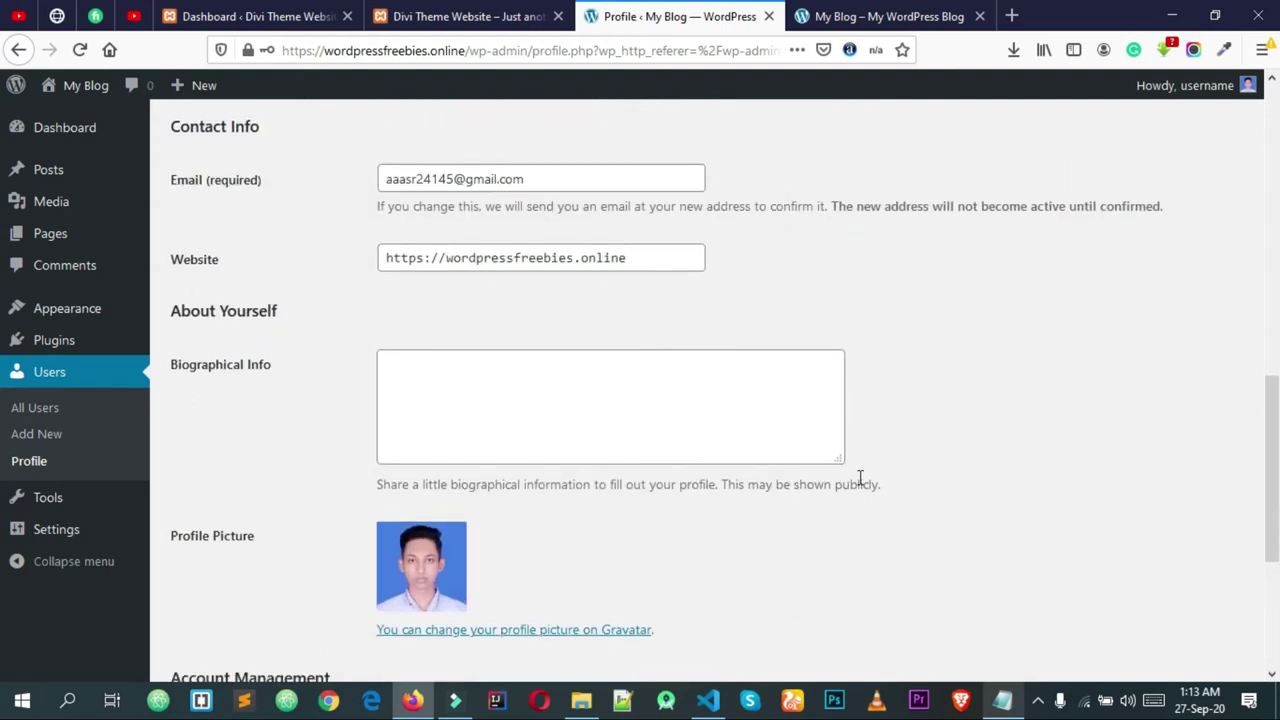
{"action": "scroll", "coordinate": [965, 485], "scroll_direction": "up", "scroll_amount": 8}
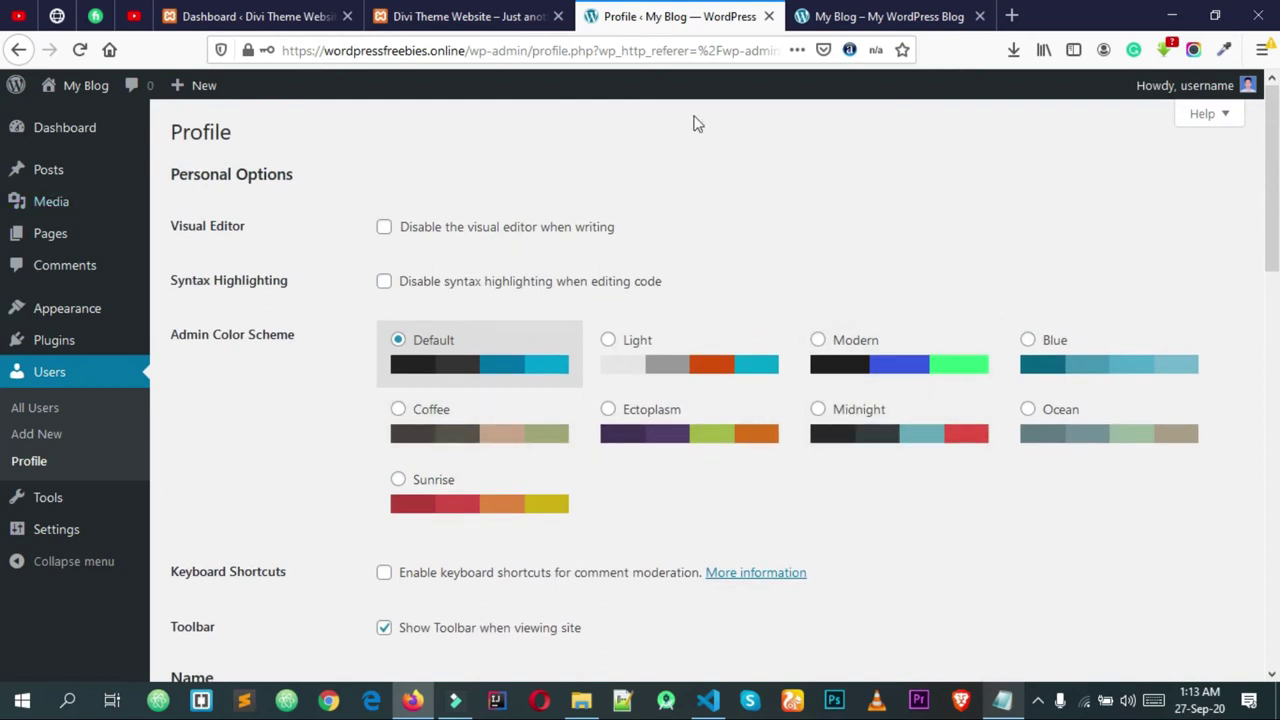
Preview the Light, Modern, Blue and Ocean colour schemes, then select Midnight
{"action": "left_click", "coordinate": [649, 362]}
{"action": "left_click", "coordinate": [923, 368]}
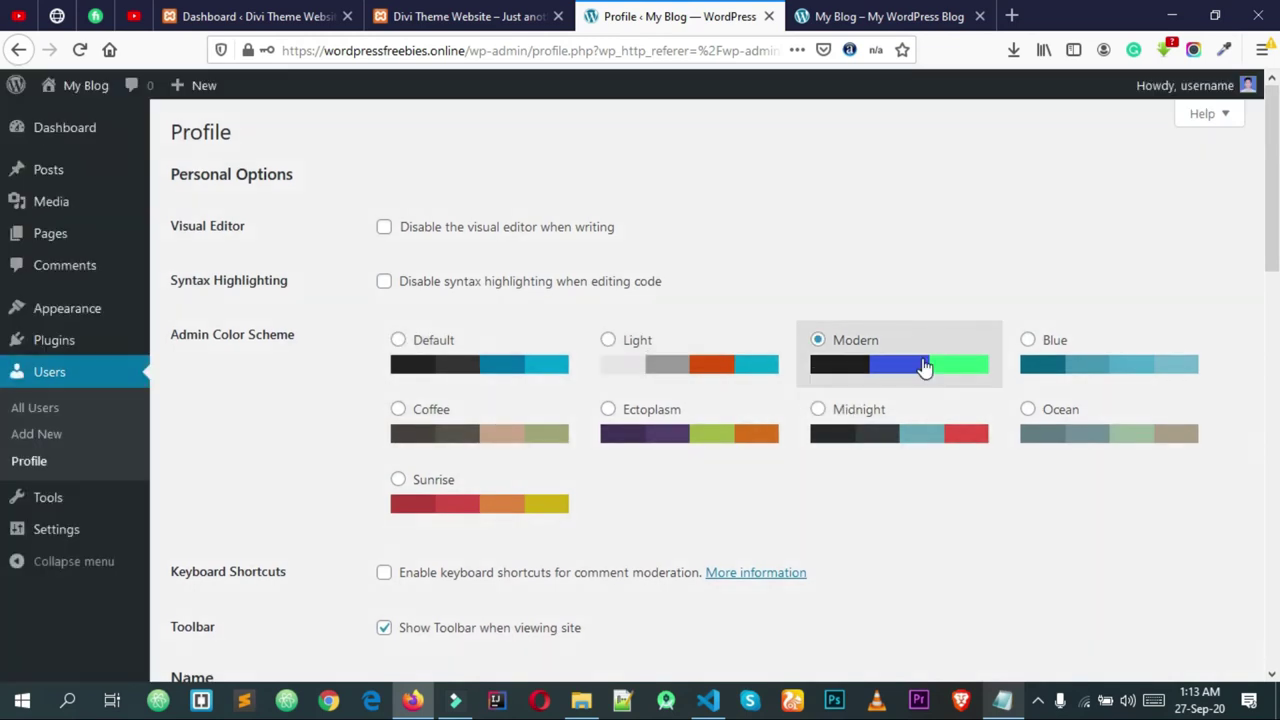
{"action": "left_click", "coordinate": [1120, 367]}
{"action": "left_click", "coordinate": [1137, 423]}
{"action": "left_click", "coordinate": [914, 417]}
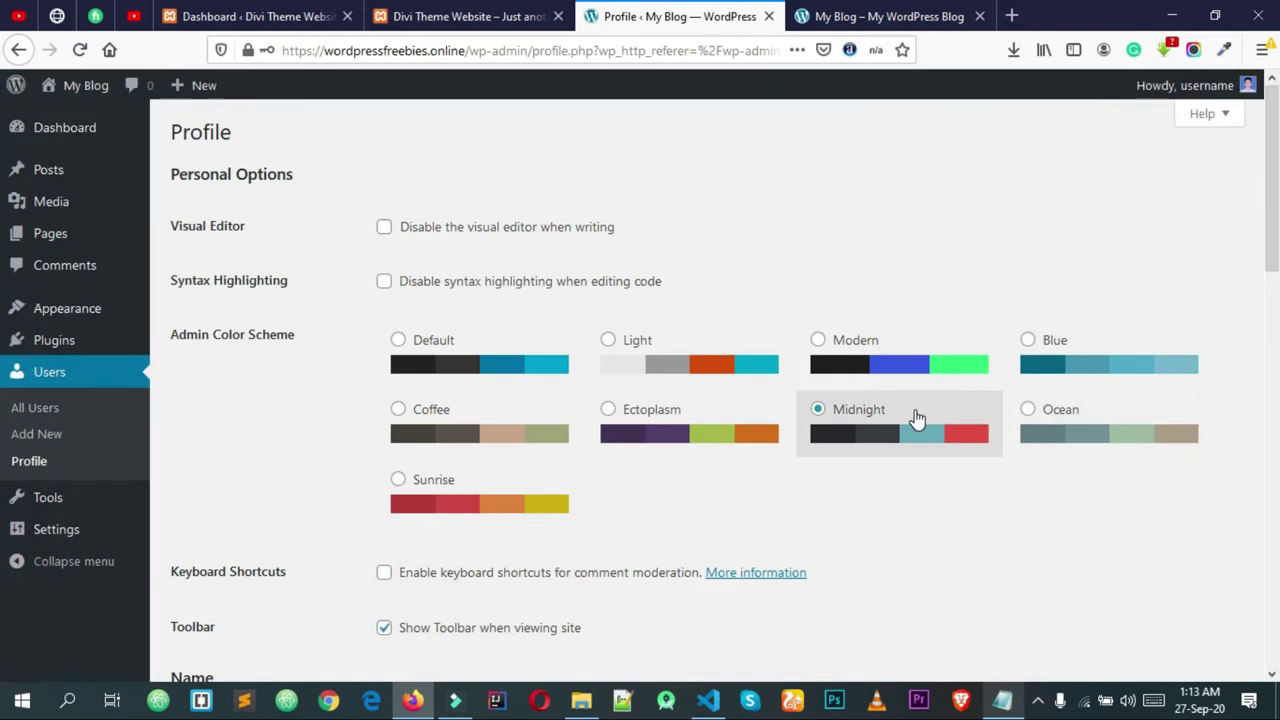
Update the profile and decline Firefox's offer to save the login
{"action": "scroll", "coordinate": [949, 521], "scroll_direction": "down", "scroll_amount": 15}
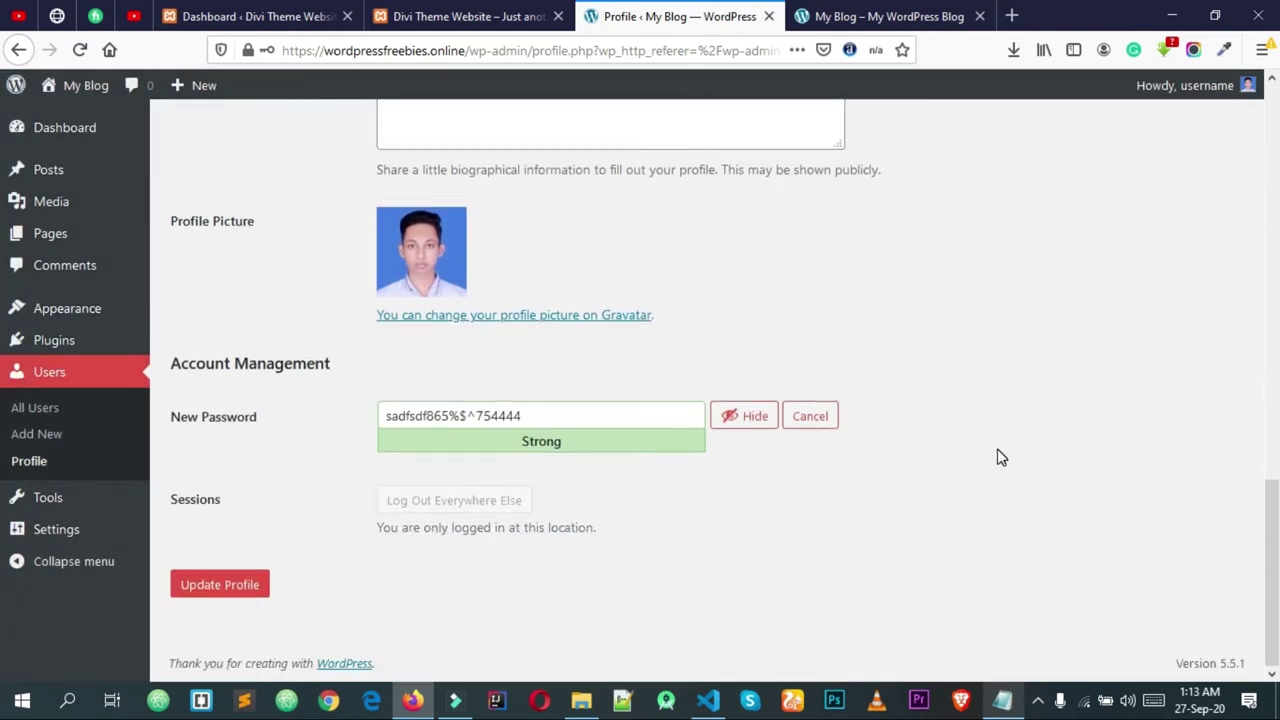
{"action": "left_click", "coordinate": [218, 584]}
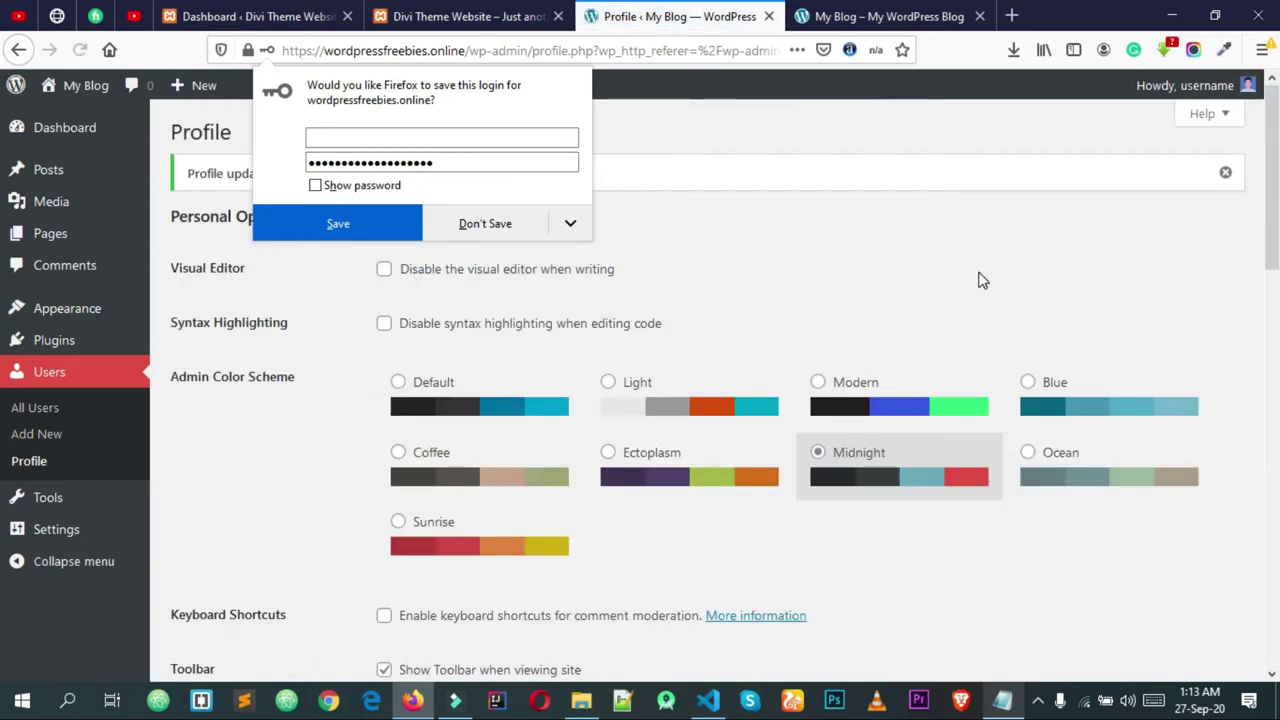
{"action": "left_click", "coordinate": [505, 223]}
{"action": "scroll", "coordinate": [600, 240], "scroll_direction": "down", "scroll_amount": 2}
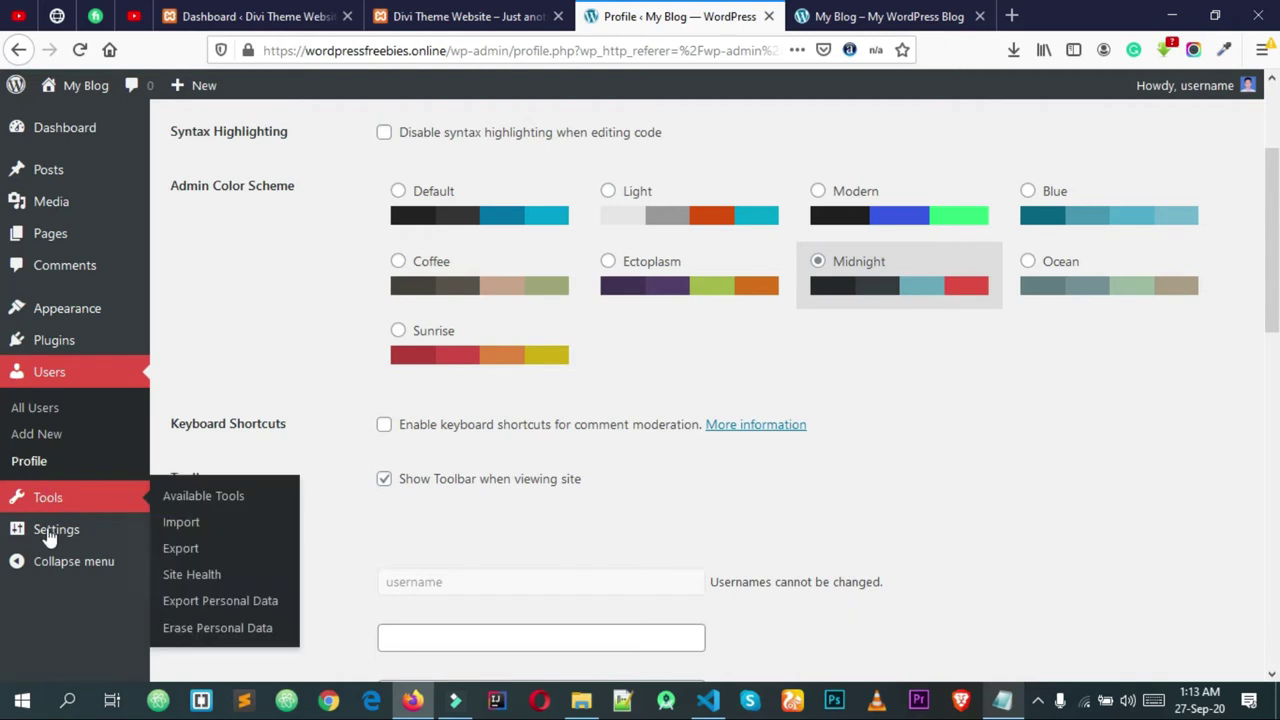
In General Settings, set the site title to Mellow Perk and start the tagline 'Best Res'
{"action": "mouse_move", "coordinate": [89, 523]}
{"action": "left_click", "coordinate": [186, 470]}
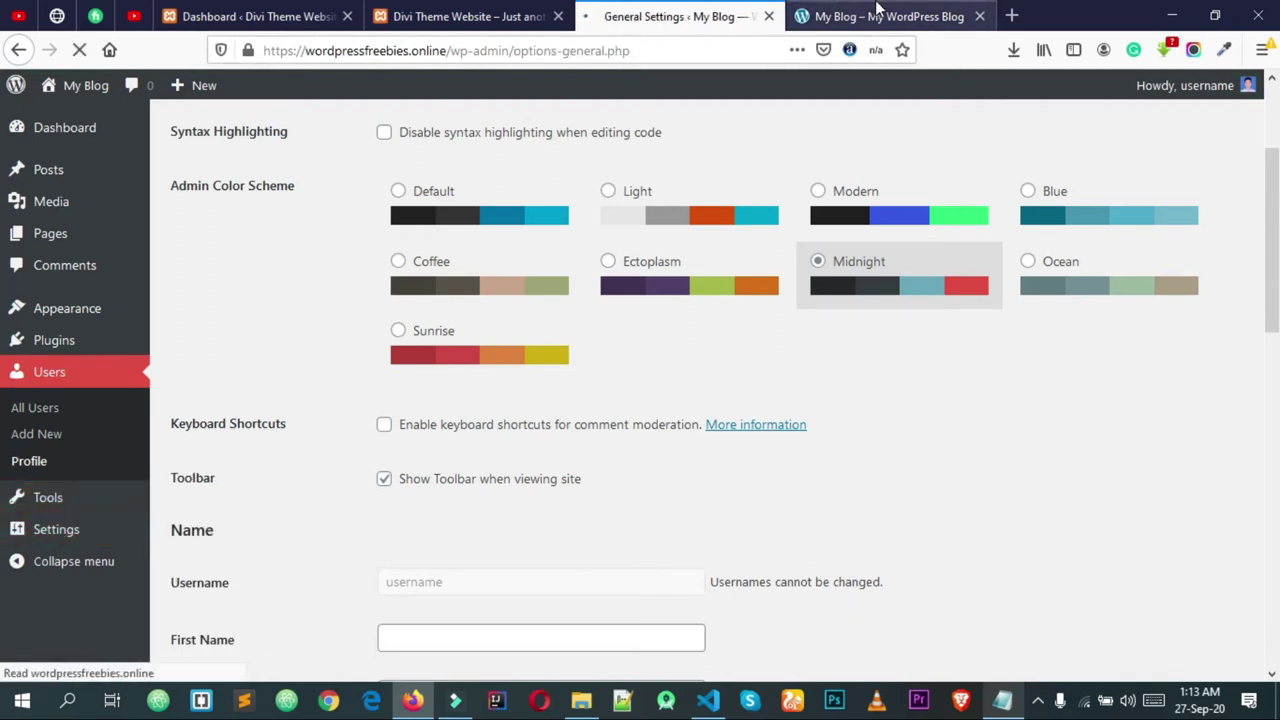
{"action": "triple_click", "coordinate": [577, 192]}
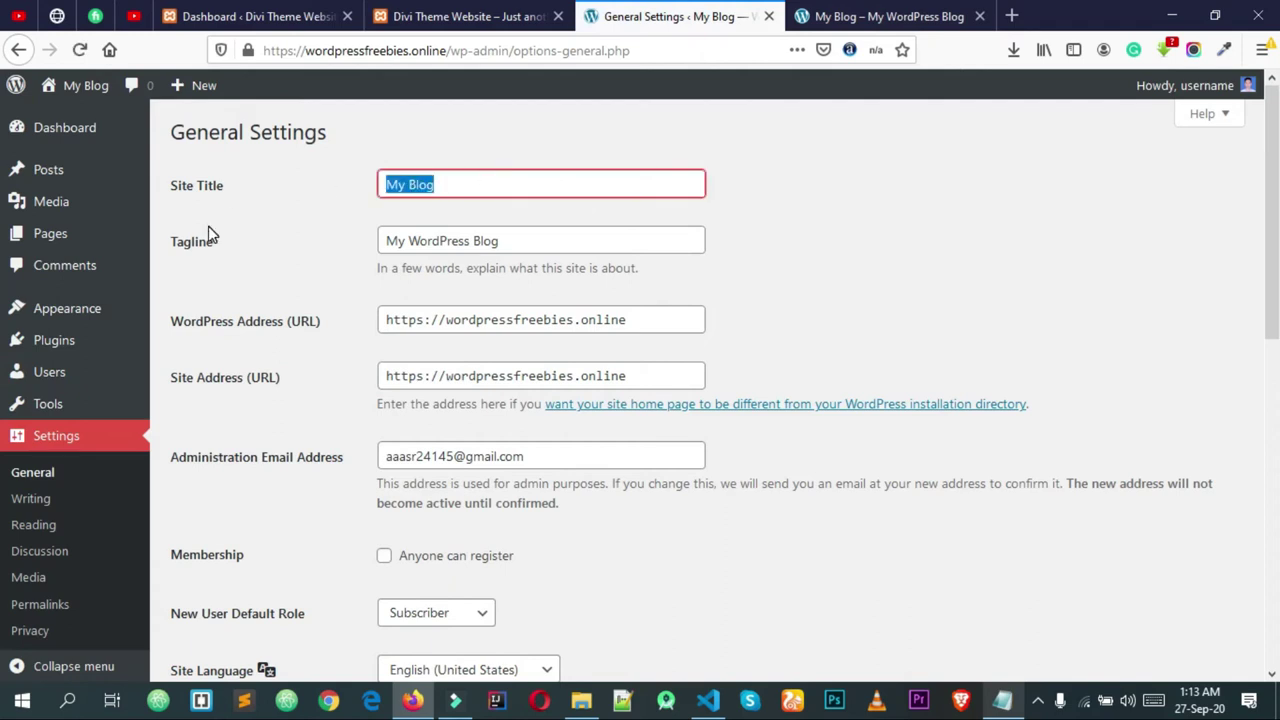
{"action": "type", "text": "M"}
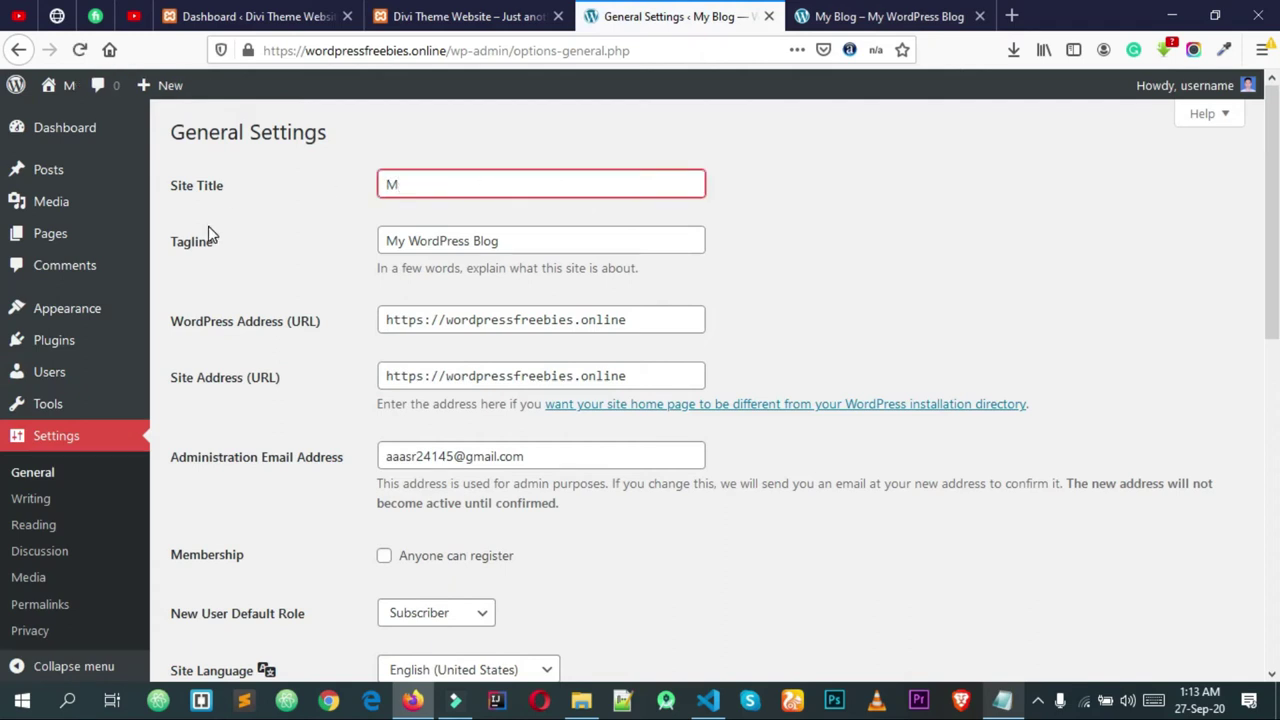
{"action": "type", "text": "ell"}
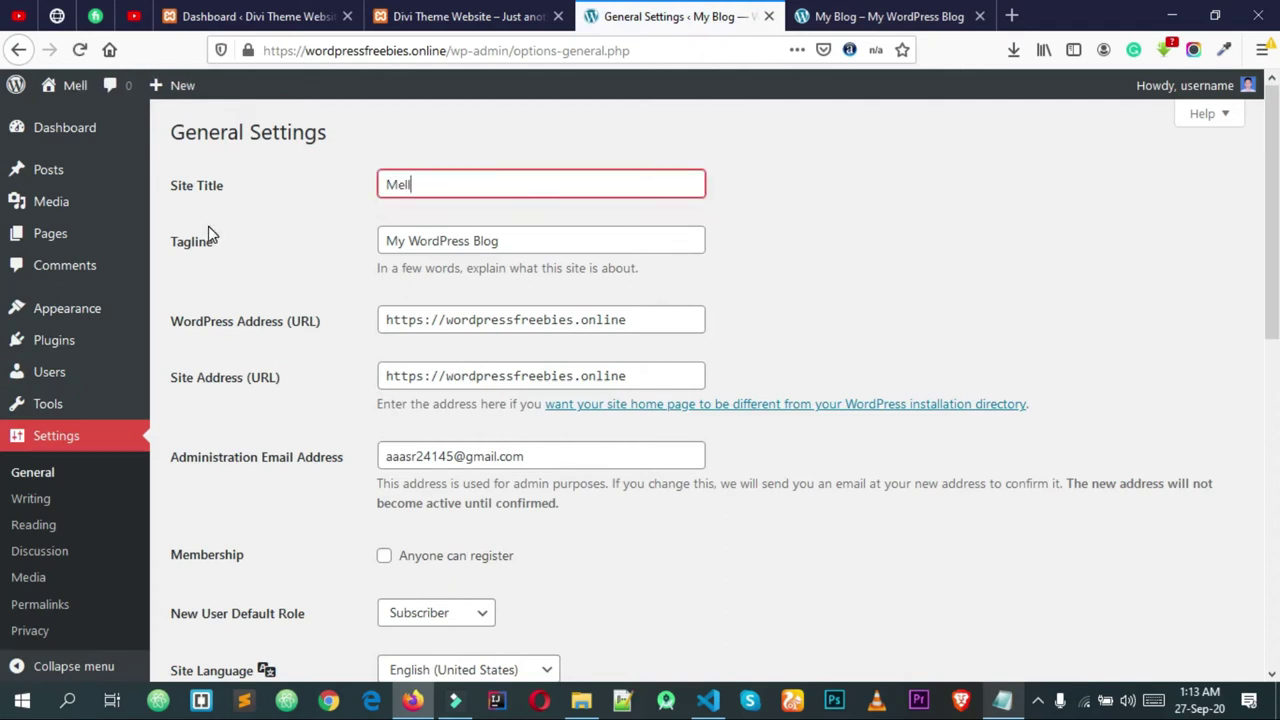
{"action": "type", "text": "ow Perk"}
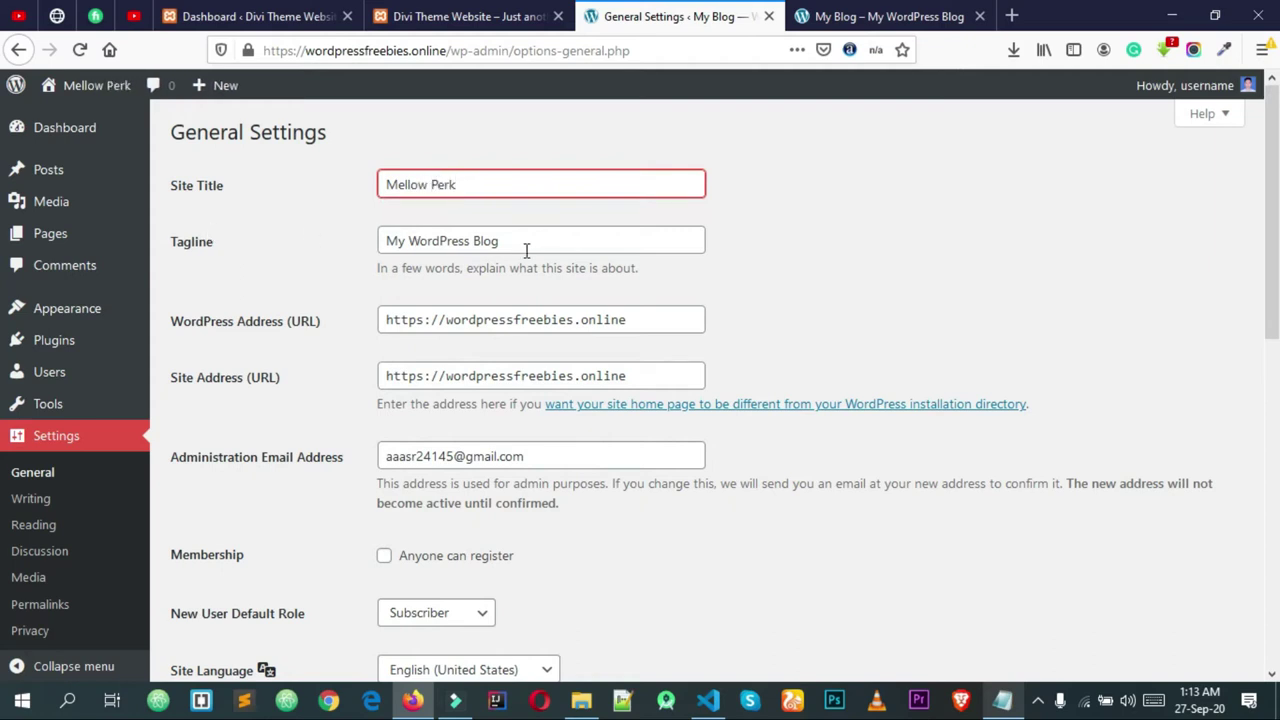
{"action": "key", "text": "Tab"}
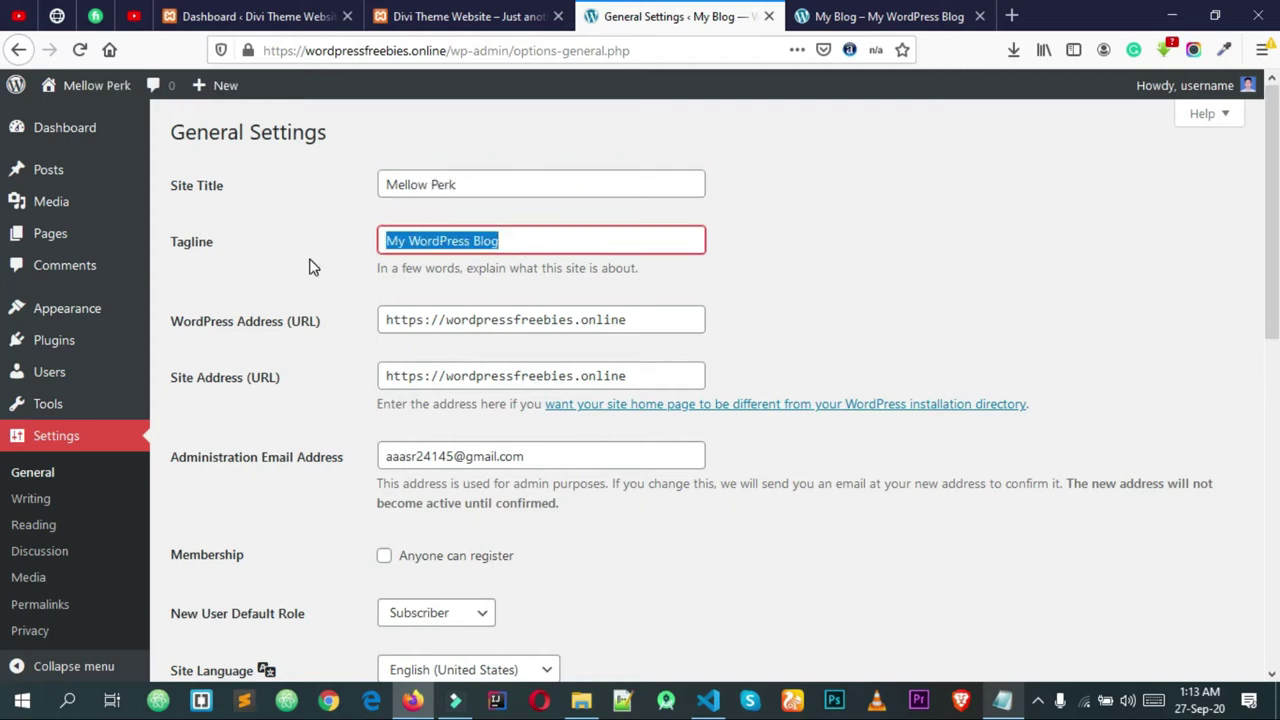
{"action": "type", "text": "Best Restuarant"}
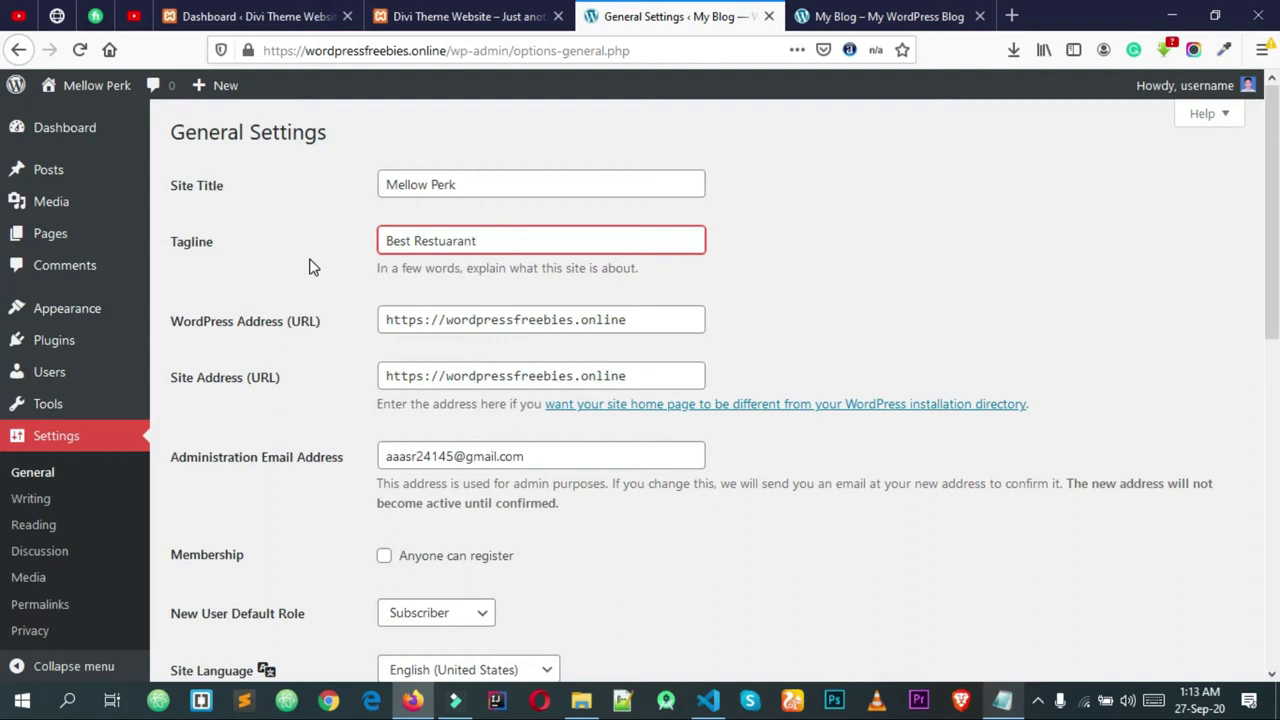
Google 'resturant' in a new tab to check the spelling, then return to General Settings
{"action": "left_click", "coordinate": [800, 263]}
{"action": "left_click", "coordinate": [1011, 15]}
{"action": "key", "text": "ctrl+a"}
{"action": "key", "text": "BackSpace"}
{"action": "left_click", "coordinate": [623, 14]}
{"action": "left_click", "coordinate": [1023, 10]}
{"action": "type", "text": "r"}
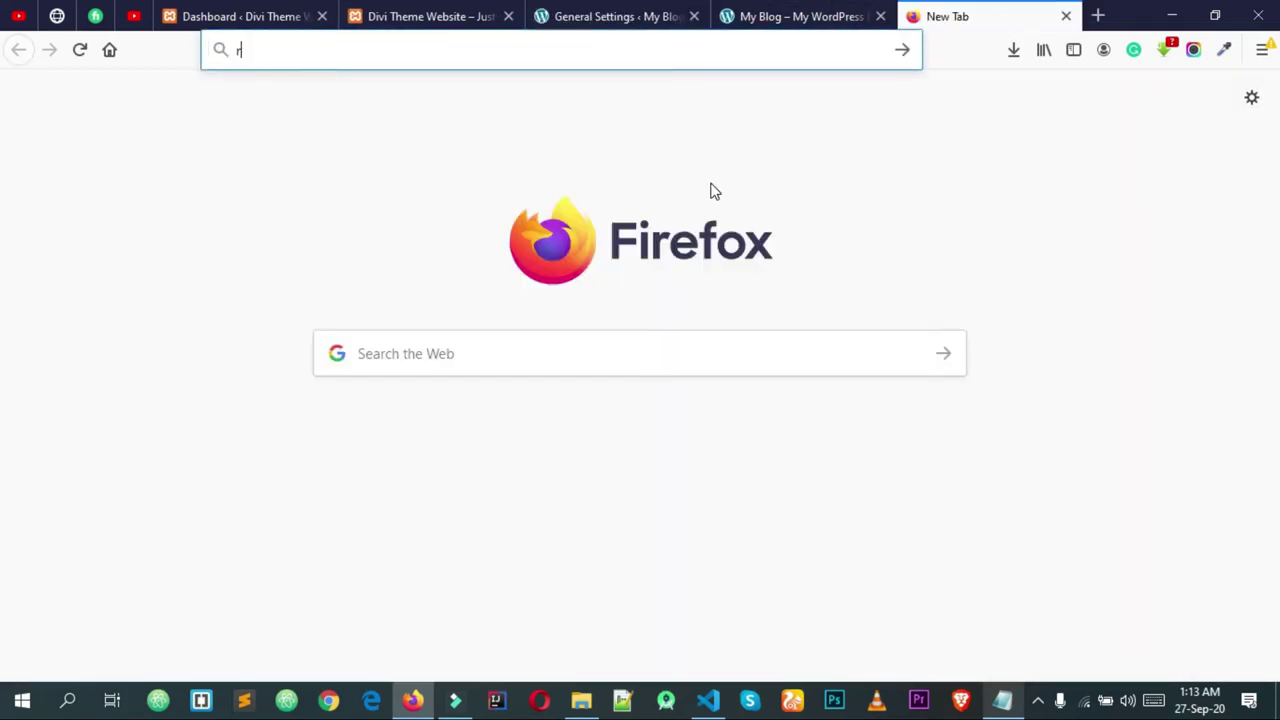
{"action": "type", "text": "esturant"}
{"action": "key", "text": "Return"}
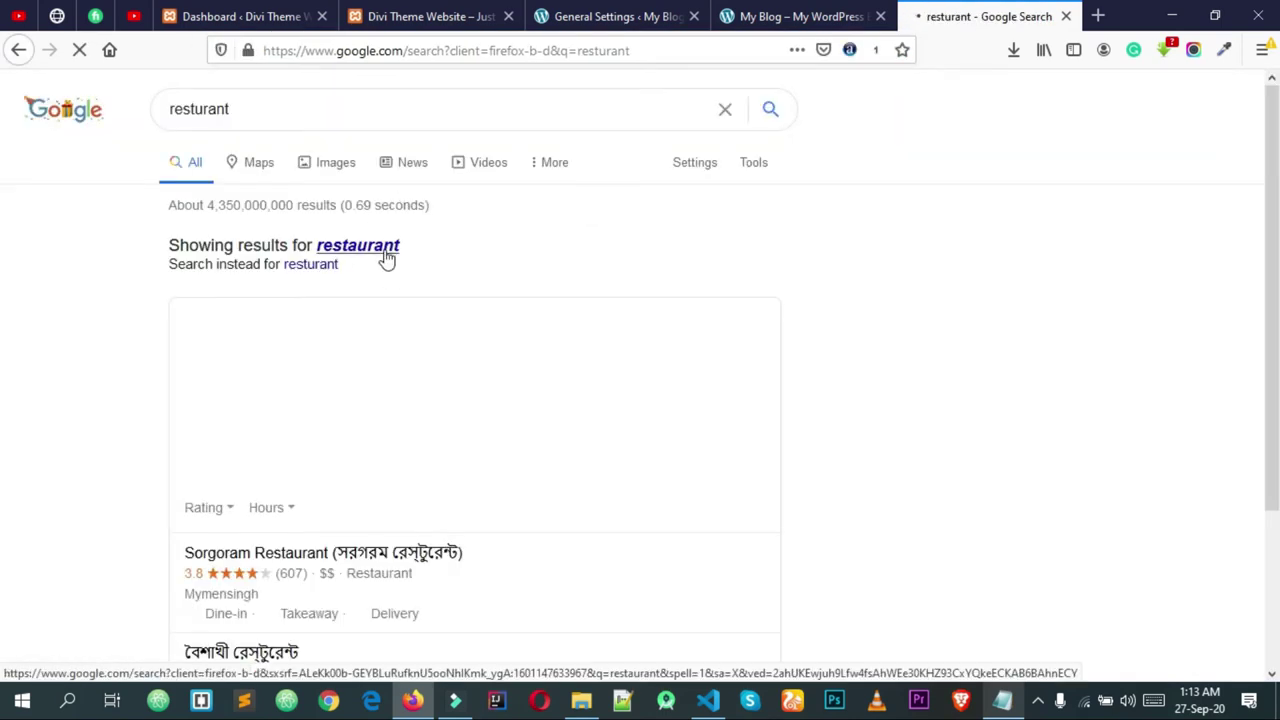
{"action": "left_click", "coordinate": [277, 100]}
{"action": "key", "text": "ctrl+a"}
{"action": "key", "text": "BackSpace"}
{"action": "left_click", "coordinate": [645, 12]}
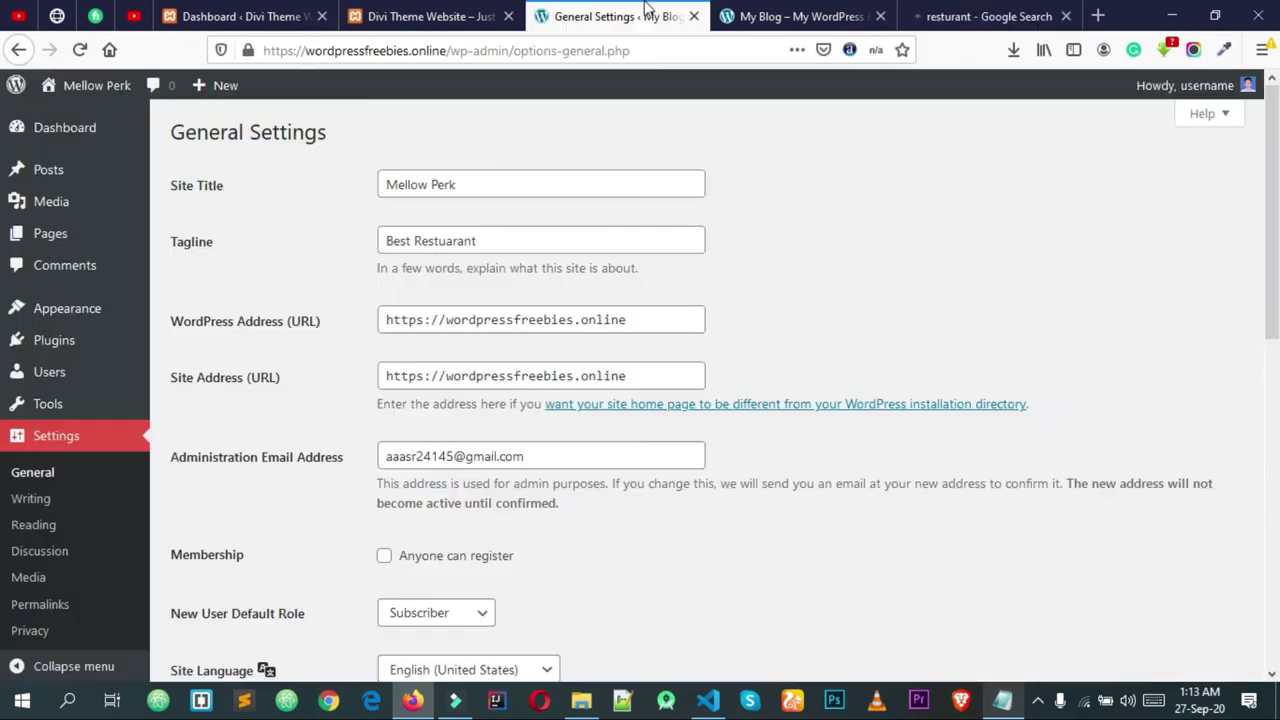
Retype the tagline as 'Best Restaurant In Dhaka'
{"action": "triple_click", "coordinate": [563, 246]}
{"action": "type", "text": "restaurant"}
{"action": "type", "text": "Best R"}
{"action": "left_click", "coordinate": [906, 229]}
{"action": "left_click", "coordinate": [632, 229]}
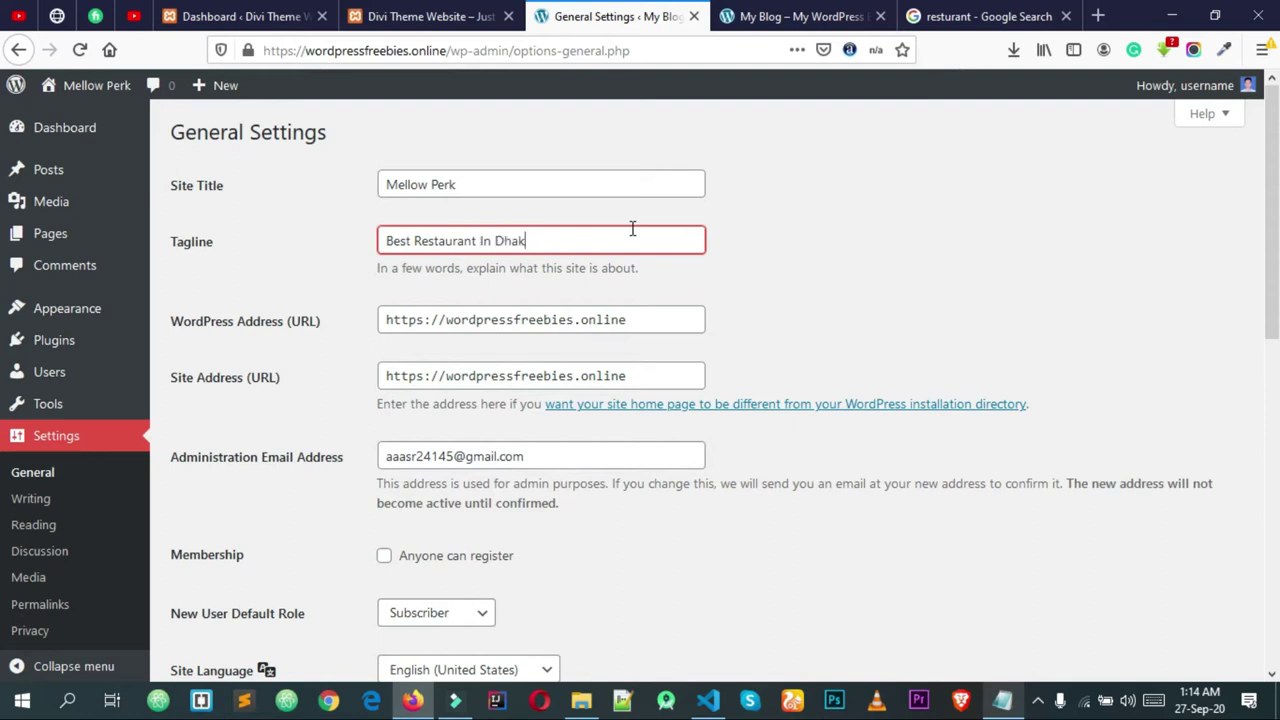
{"action": "left_click", "coordinate": [856, 264]}
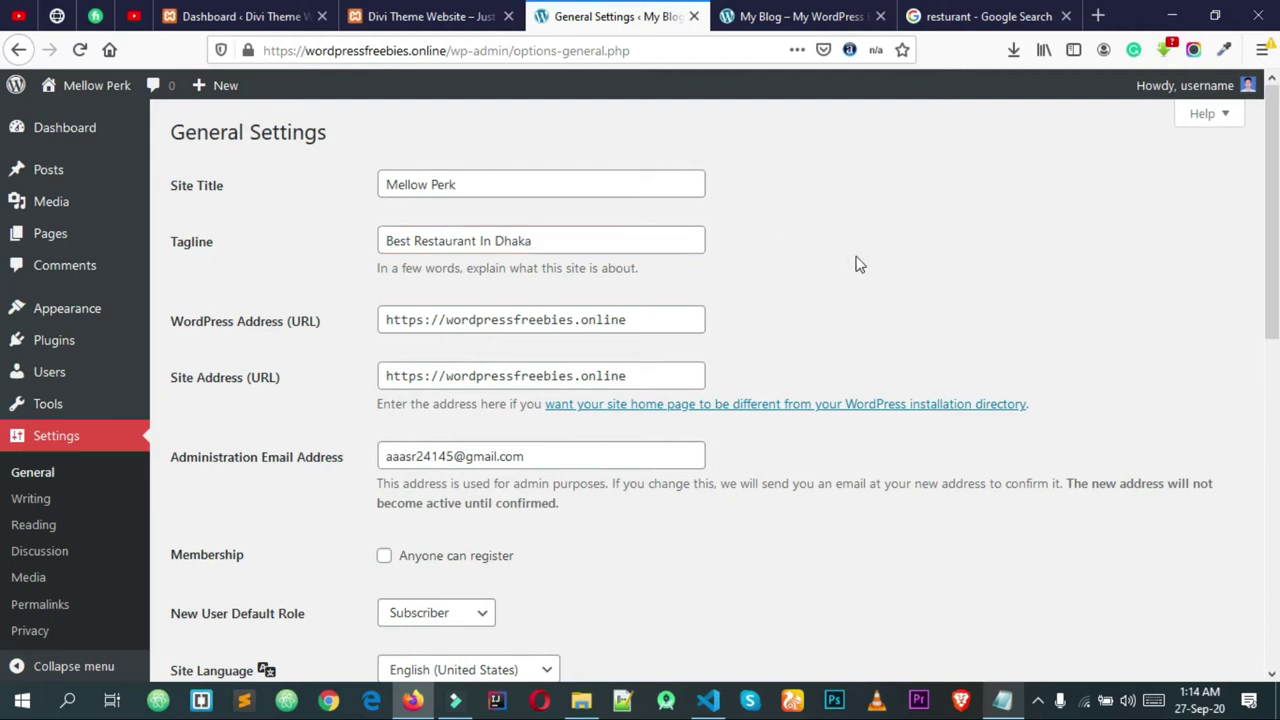
Save the General Settings with the corrected tagline
{"action": "scroll", "coordinate": [838, 270], "scroll_direction": "down", "scroll_amount": 7}
{"action": "left_click", "coordinate": [209, 586]}
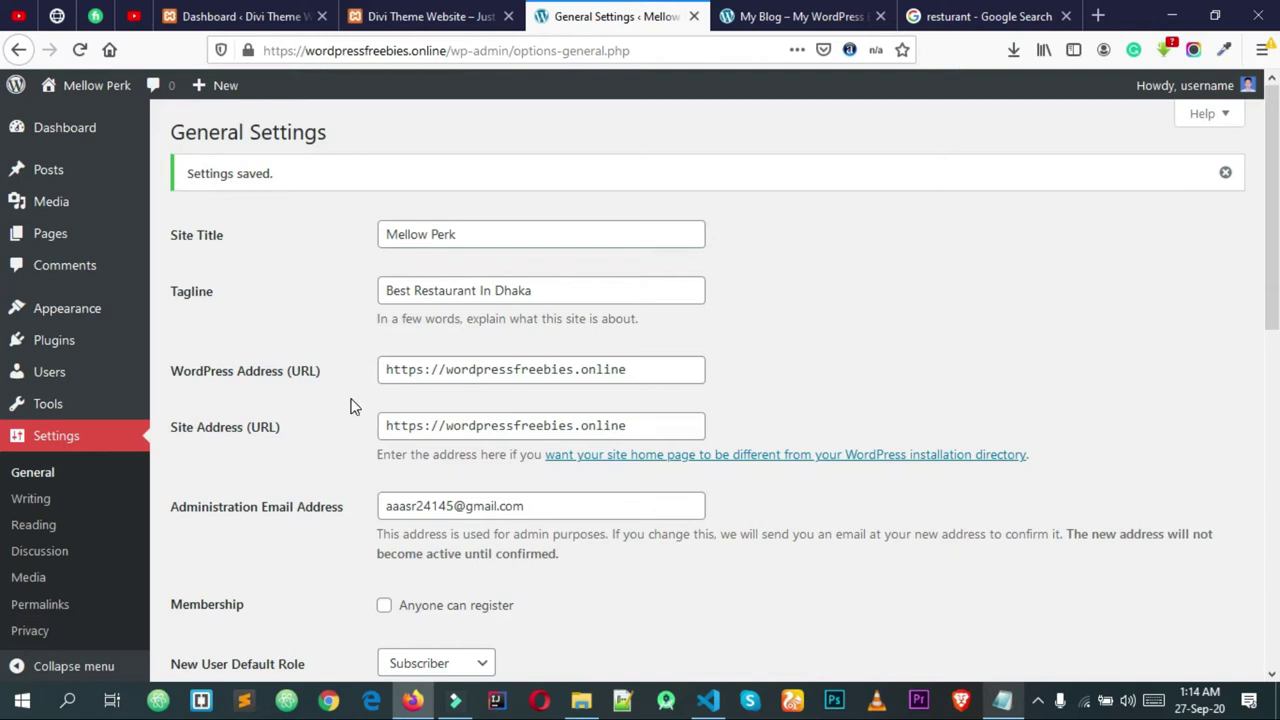
{"action": "left_click", "coordinate": [30, 527]}
Select the Post name permalink structure on Settings > Permalinks and save it
{"action": "left_click", "coordinate": [60, 605]}
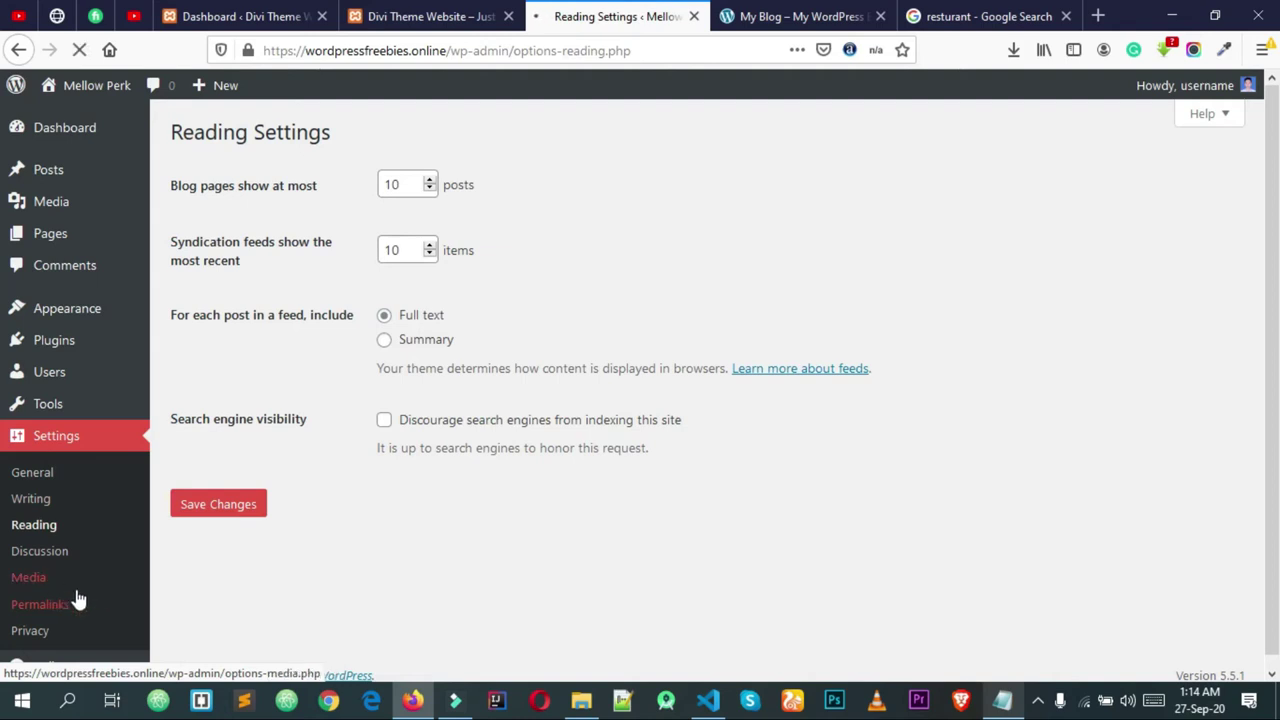
{"action": "left_click", "coordinate": [226, 503]}
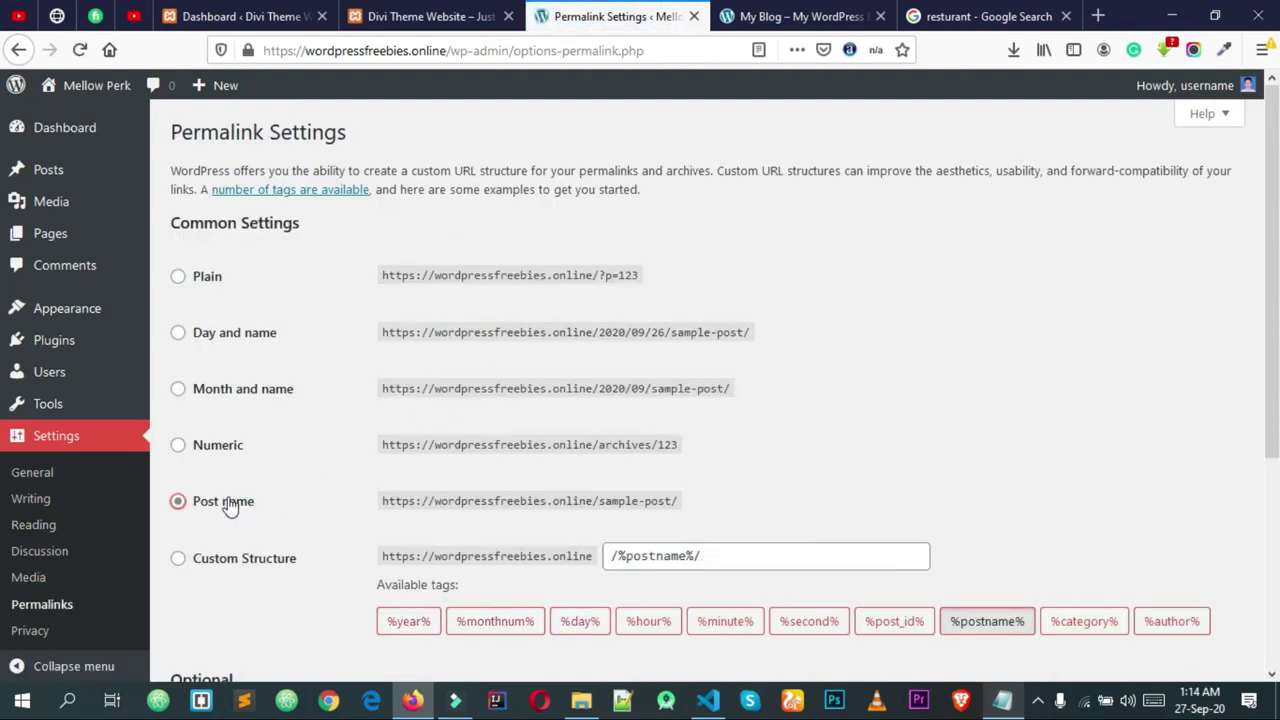
{"action": "scroll", "coordinate": [1044, 158], "scroll_direction": "down", "scroll_amount": 3}
{"action": "scroll", "coordinate": [380, 430], "scroll_direction": "down", "scroll_amount": 1}
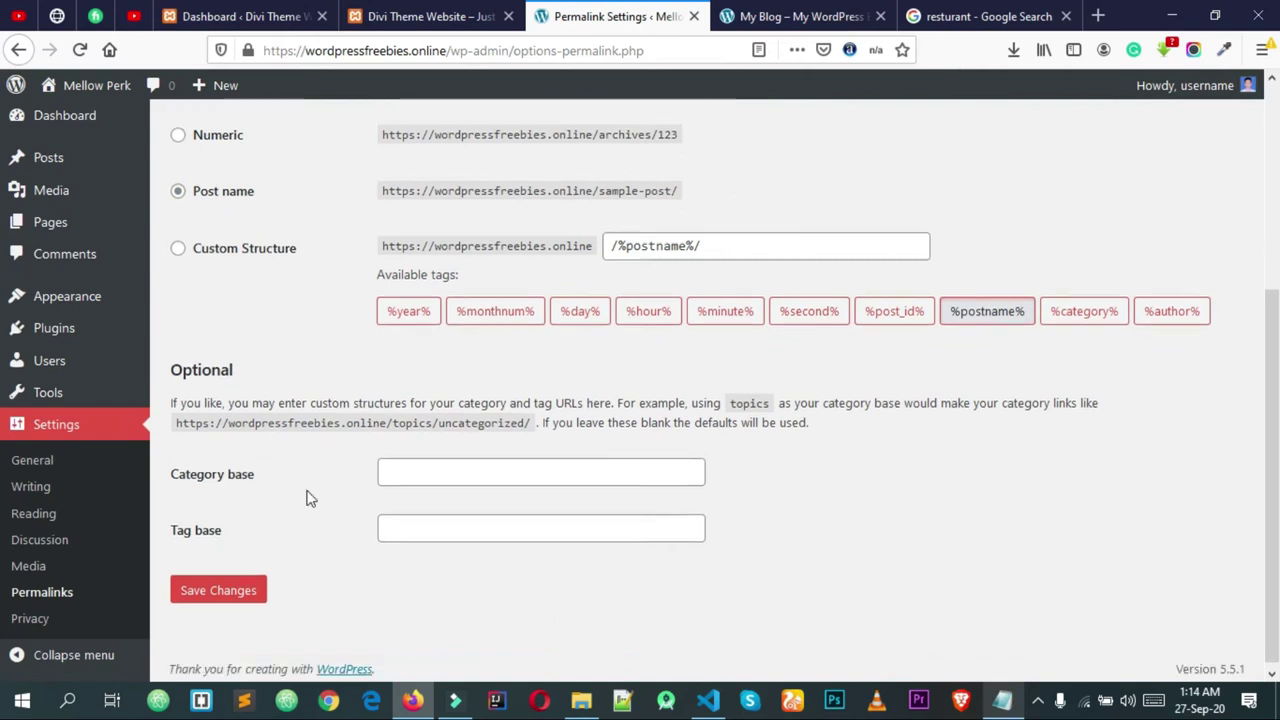
{"action": "left_click", "coordinate": [229, 586]}
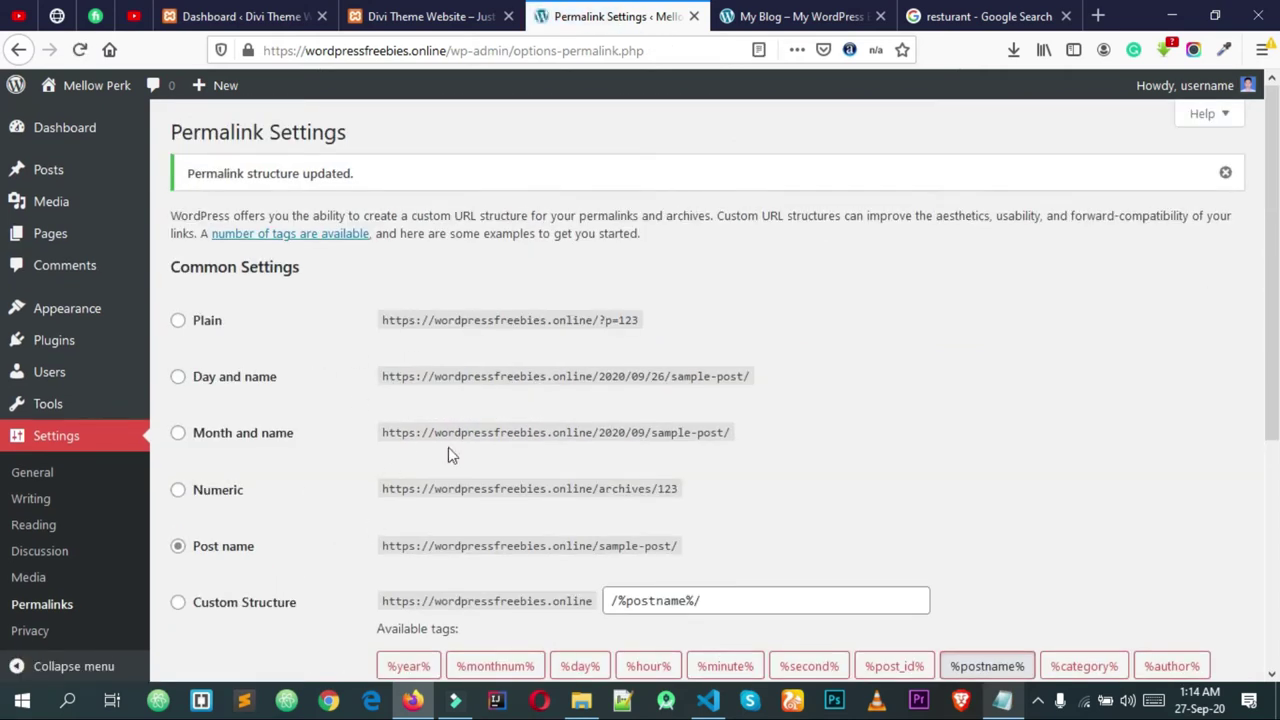
{"action": "scroll", "coordinate": [380, 480], "scroll_direction": "down", "scroll_amount": 1}
{"action": "scroll", "coordinate": [486, 434], "scroll_direction": "down", "scroll_amount": 3}
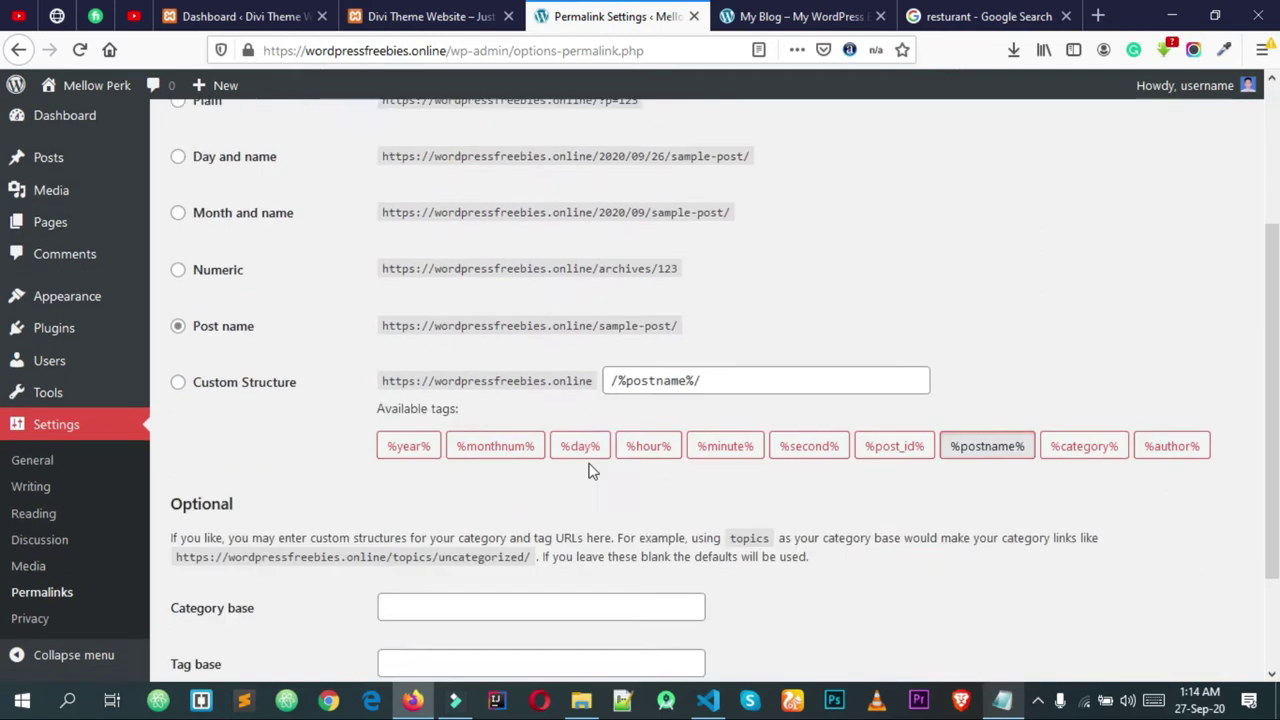
{"action": "left_click", "coordinate": [245, 587]}
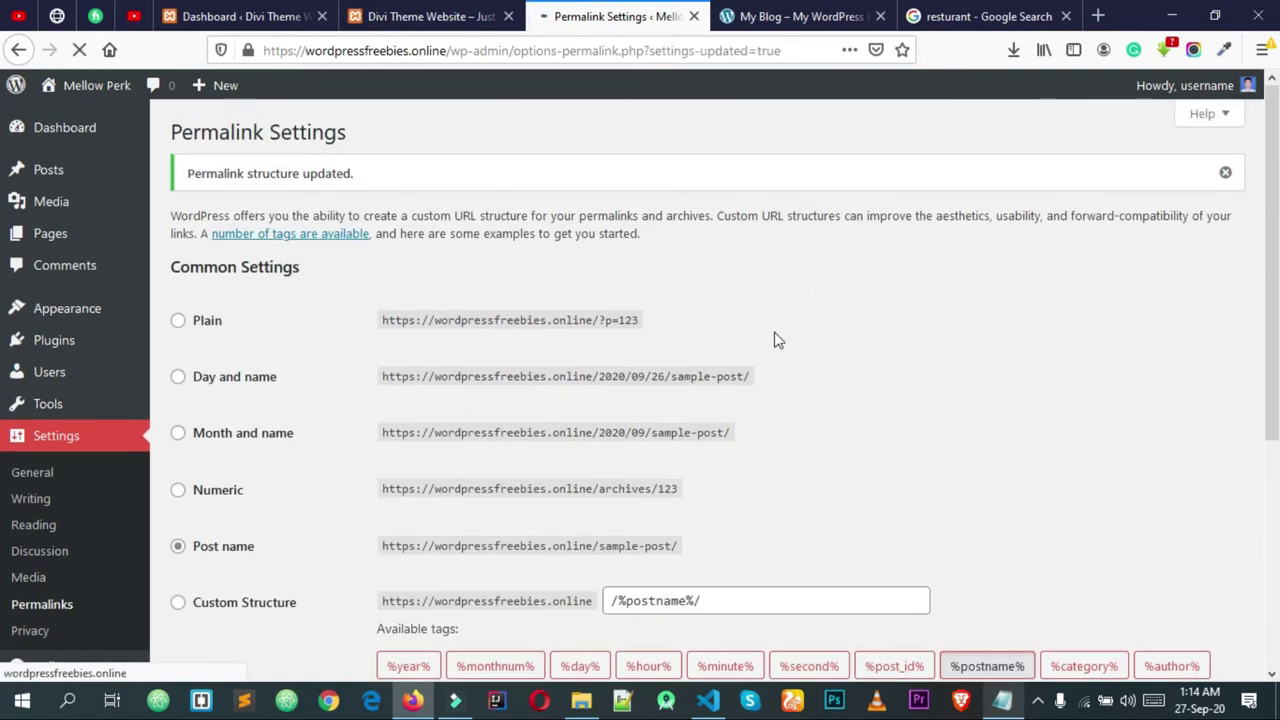
Reload the live site tab to confirm it now shows the Mellow Perk title and tagline
{"action": "left_click", "coordinate": [80, 127]}
{"action": "left_click", "coordinate": [800, 16]}
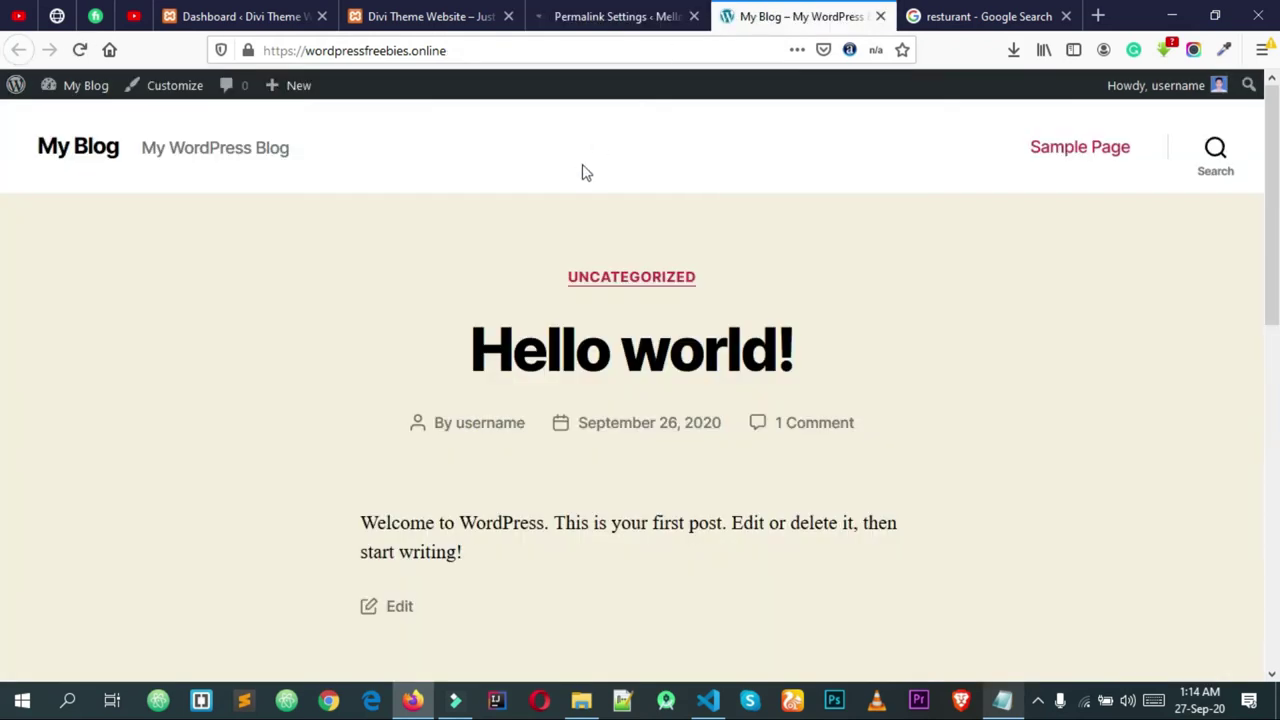
{"action": "right_click", "coordinate": [581, 172]}
{"action": "left_click", "coordinate": [713, 189]}
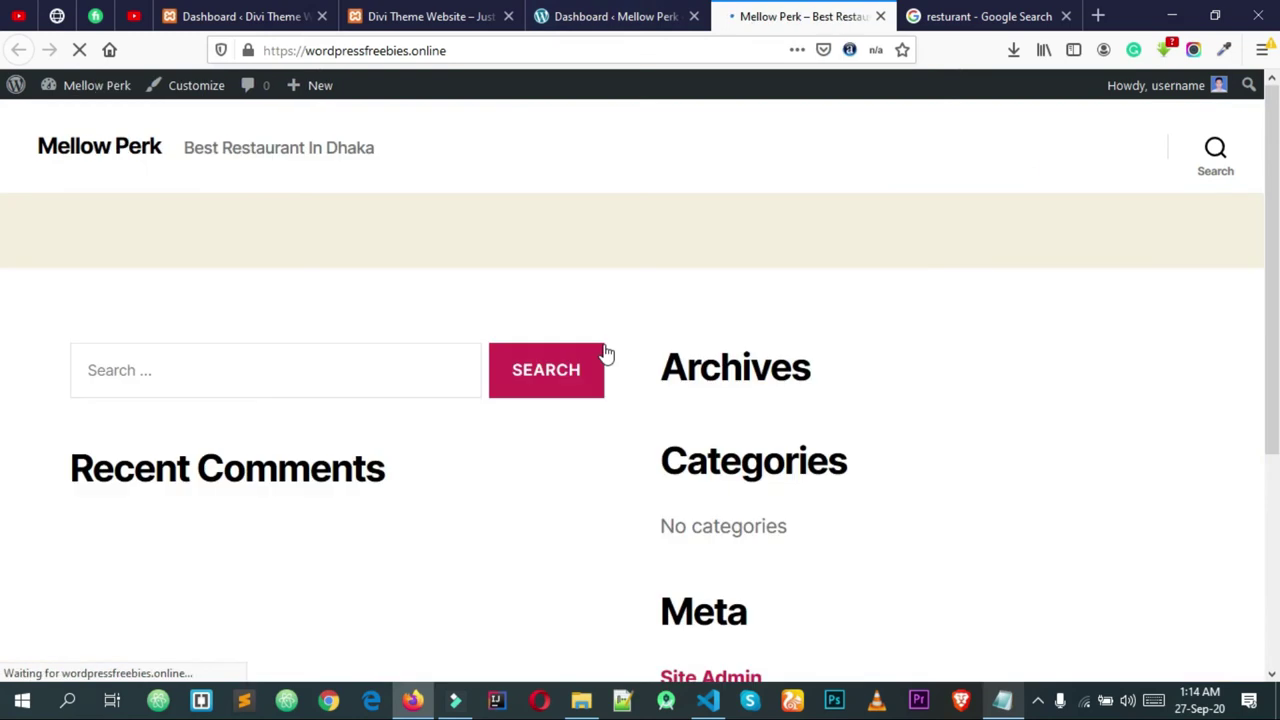
{"action": "scroll", "coordinate": [463, 369], "scroll_direction": "down", "scroll_amount": 3}
{"action": "scroll", "coordinate": [463, 369], "scroll_direction": "up", "scroll_amount": 3}
Close the Google Search tab and go back to the admin dashboard tab
{"action": "left_click", "coordinate": [661, 10]}
{"action": "left_click", "coordinate": [620, 49]}
{"action": "left_click", "coordinate": [1104, 192]}
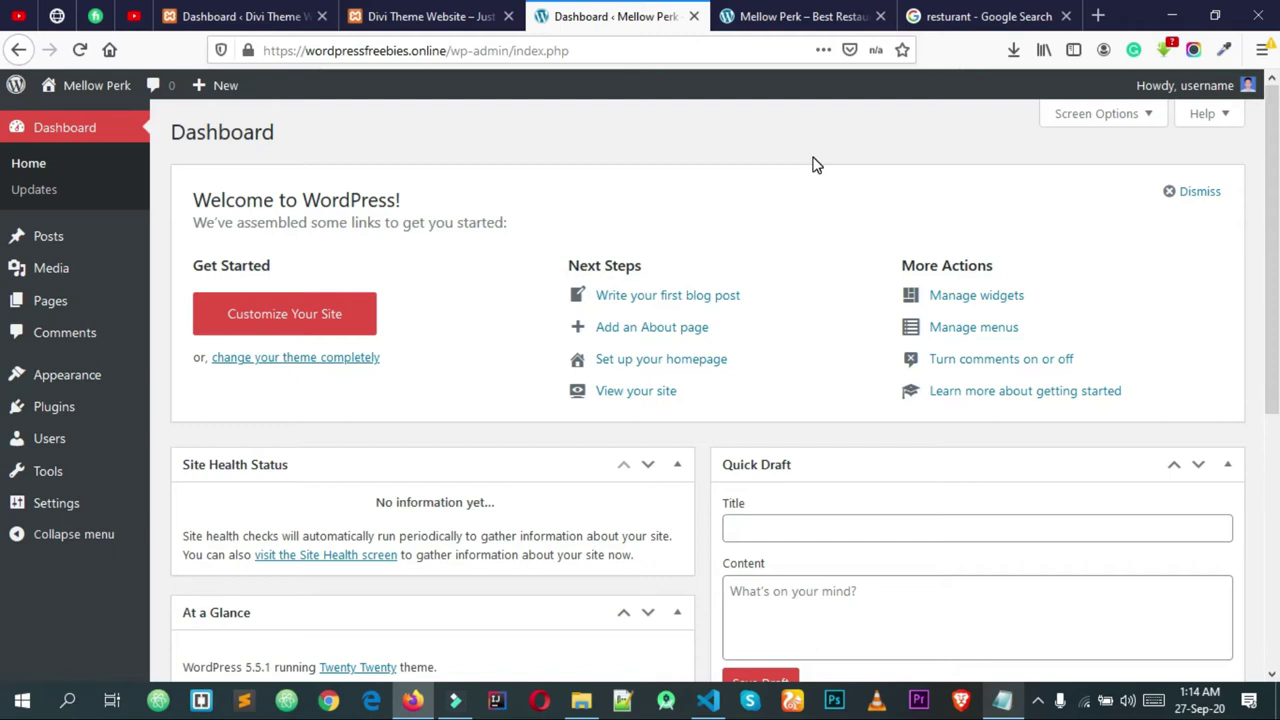
{"action": "left_click", "coordinate": [1062, 10]}
{"action": "left_click", "coordinate": [1068, 16]}
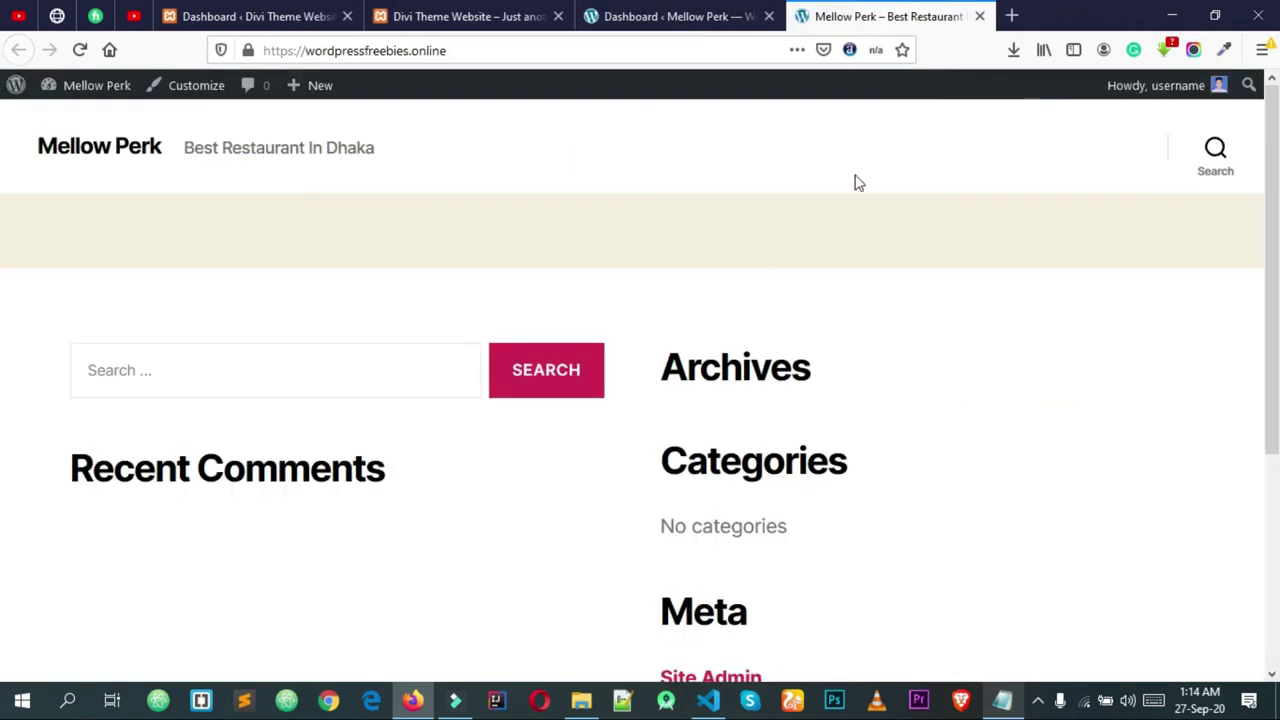
{"action": "left_click", "coordinate": [668, 10]}
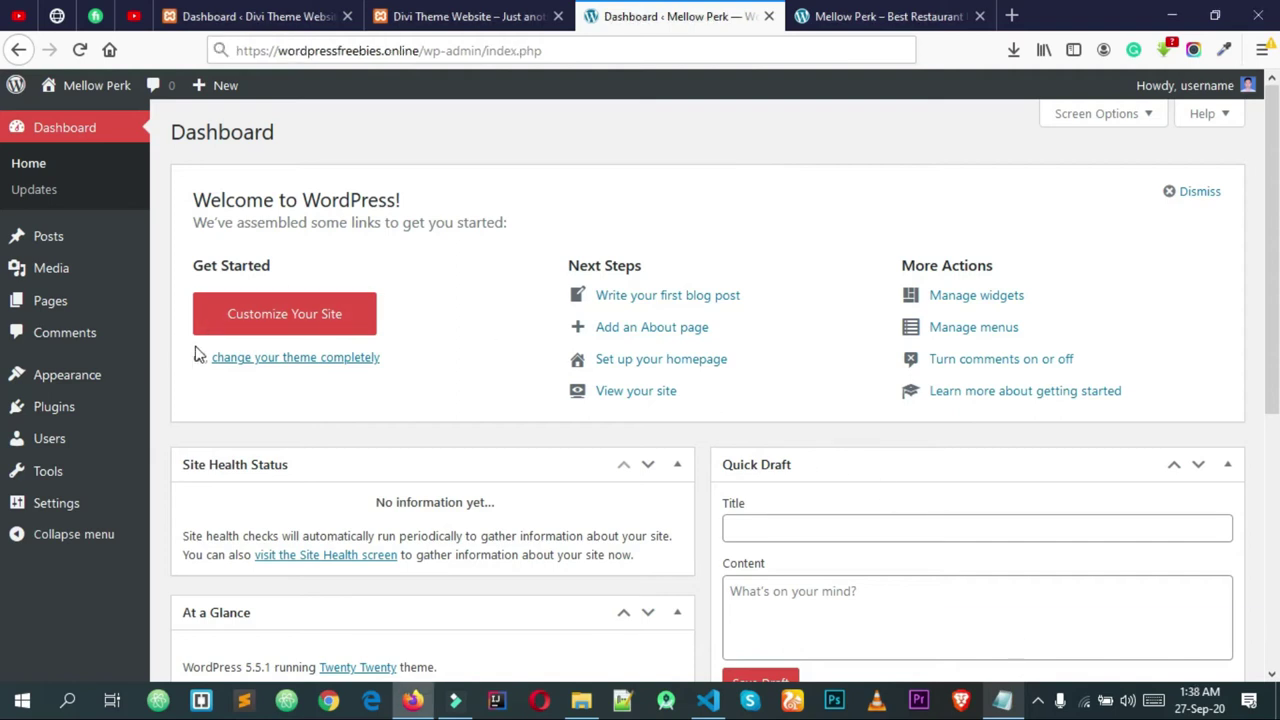
From Appearance > Themes, go to Add New and browse the Popular themes
{"action": "left_click", "coordinate": [170, 384]}
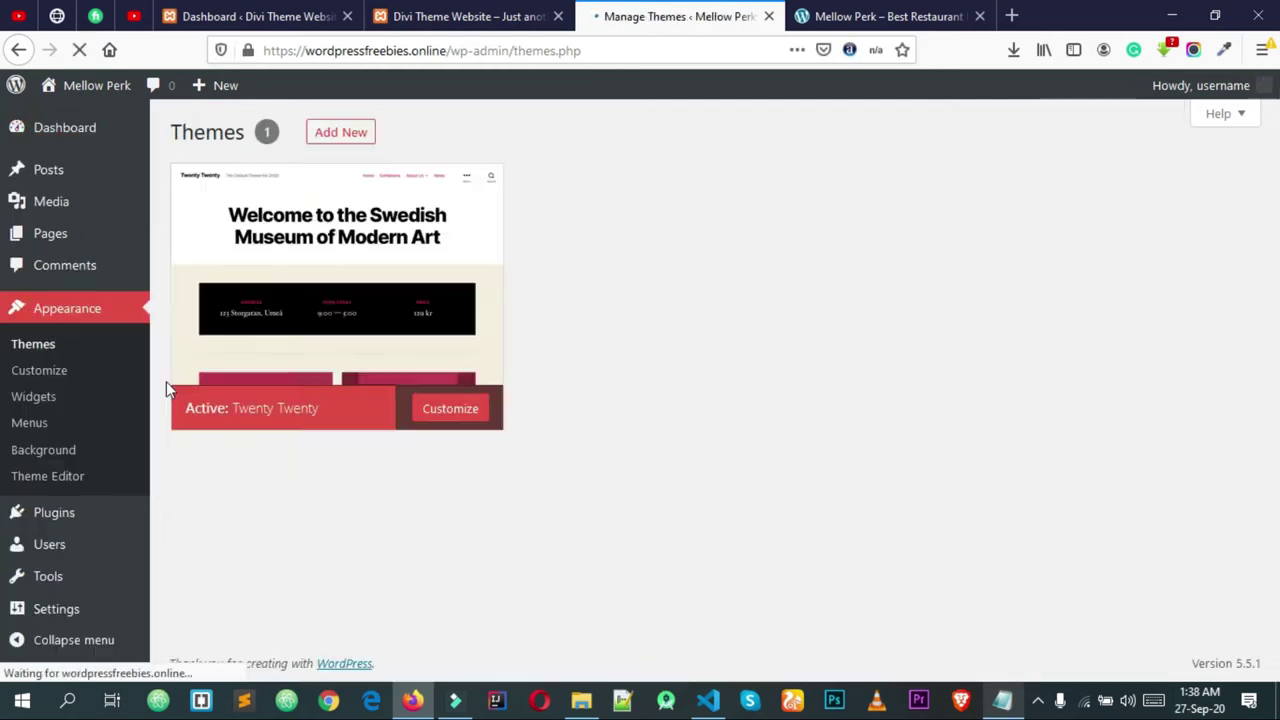
{"action": "left_click", "coordinate": [168, 386]}
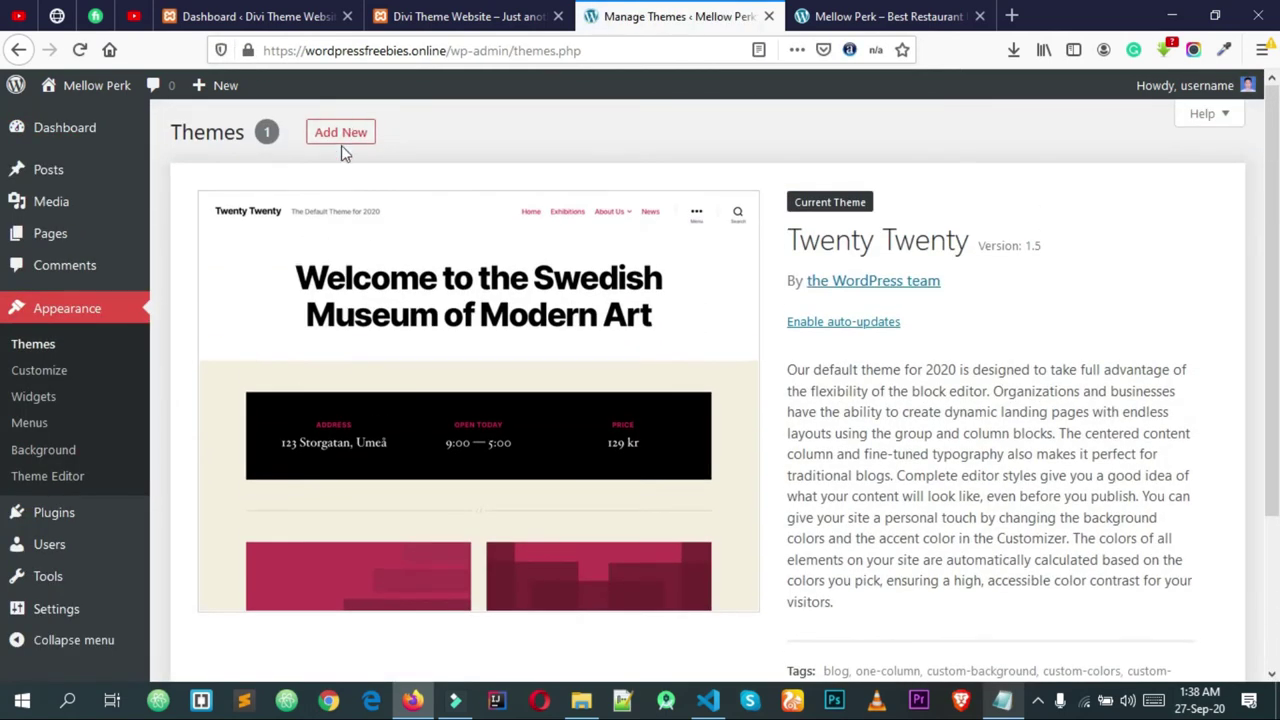
{"action": "left_click", "coordinate": [334, 136]}
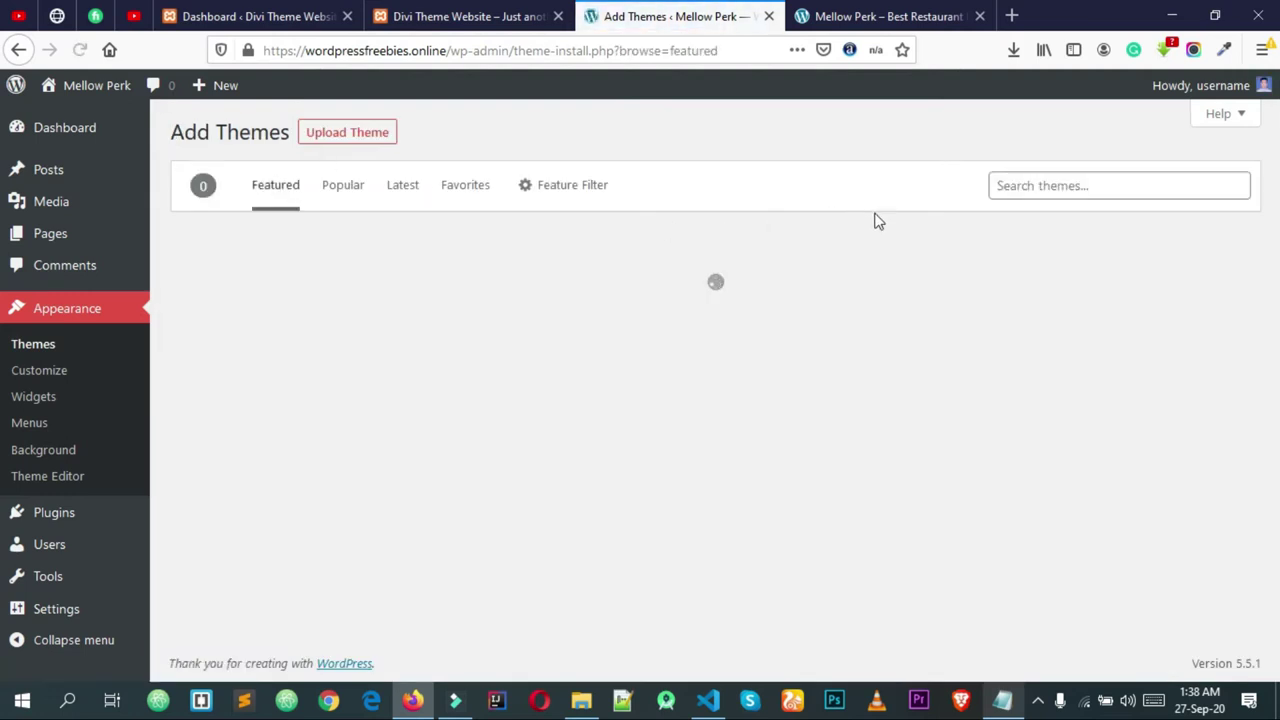
{"action": "left_click", "coordinate": [338, 196]}
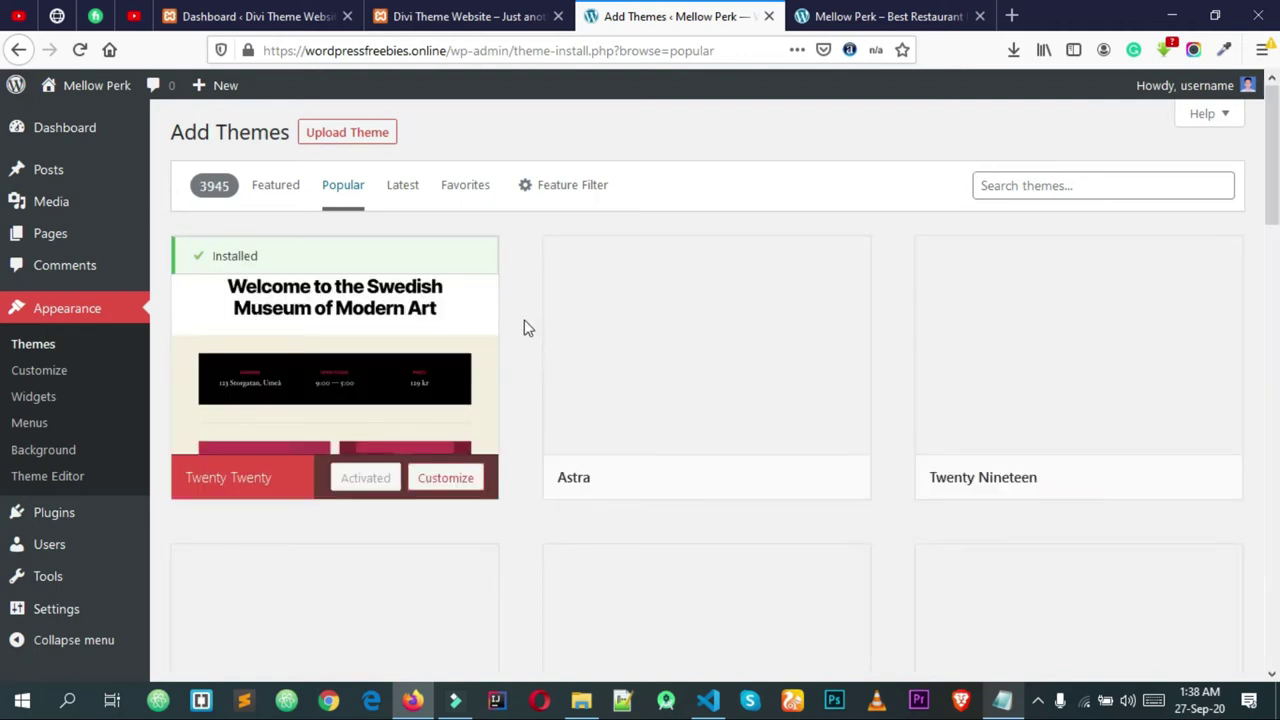
Reload the theme listing and return to the Popular themes showing Astra
{"action": "mouse_move", "coordinate": [680, 420]}
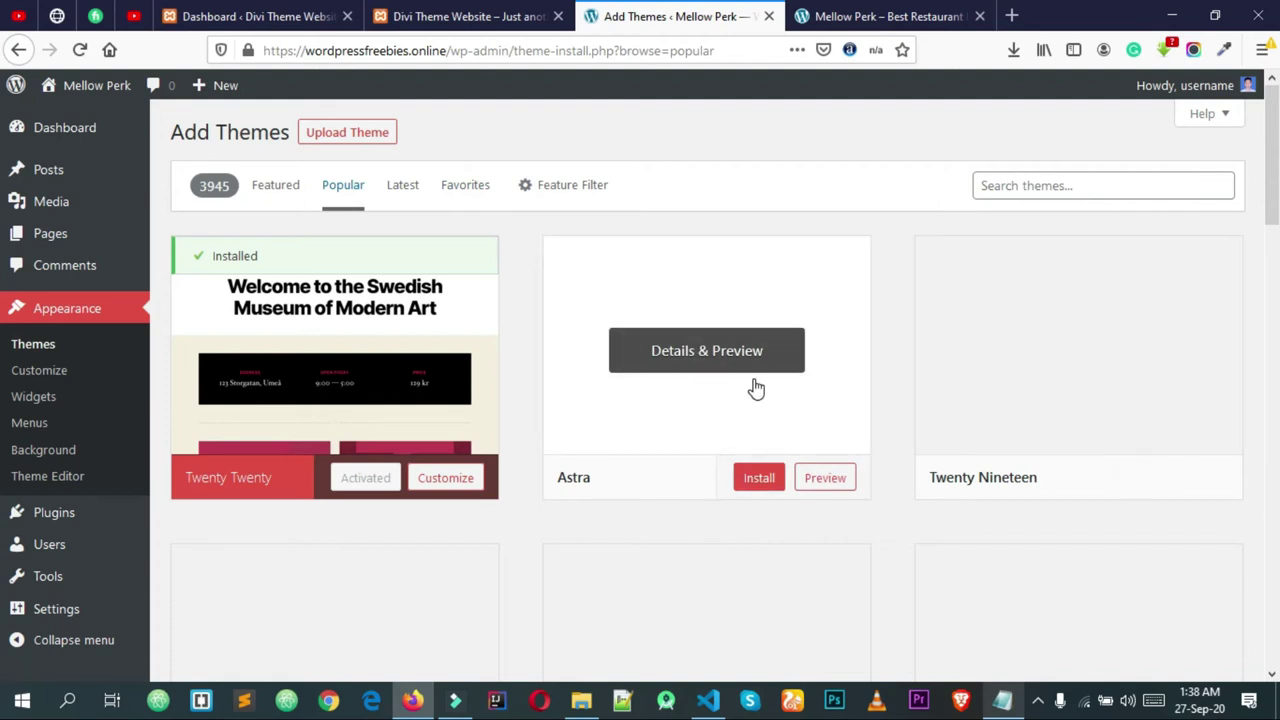
{"action": "scroll", "coordinate": [714, 363], "scroll_direction": "down", "scroll_amount": 4}
{"action": "scroll", "coordinate": [729, 369], "scroll_direction": "up", "scroll_amount": 4}
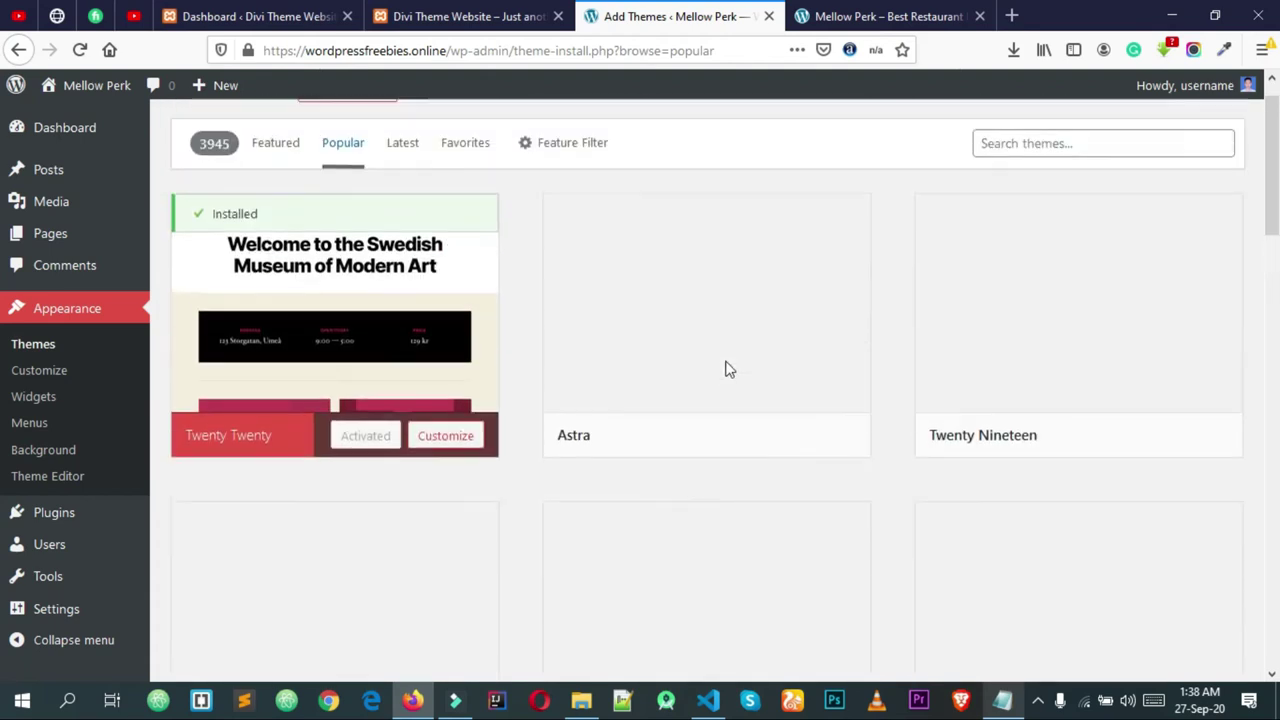
{"action": "right_click", "coordinate": [745, 139]}
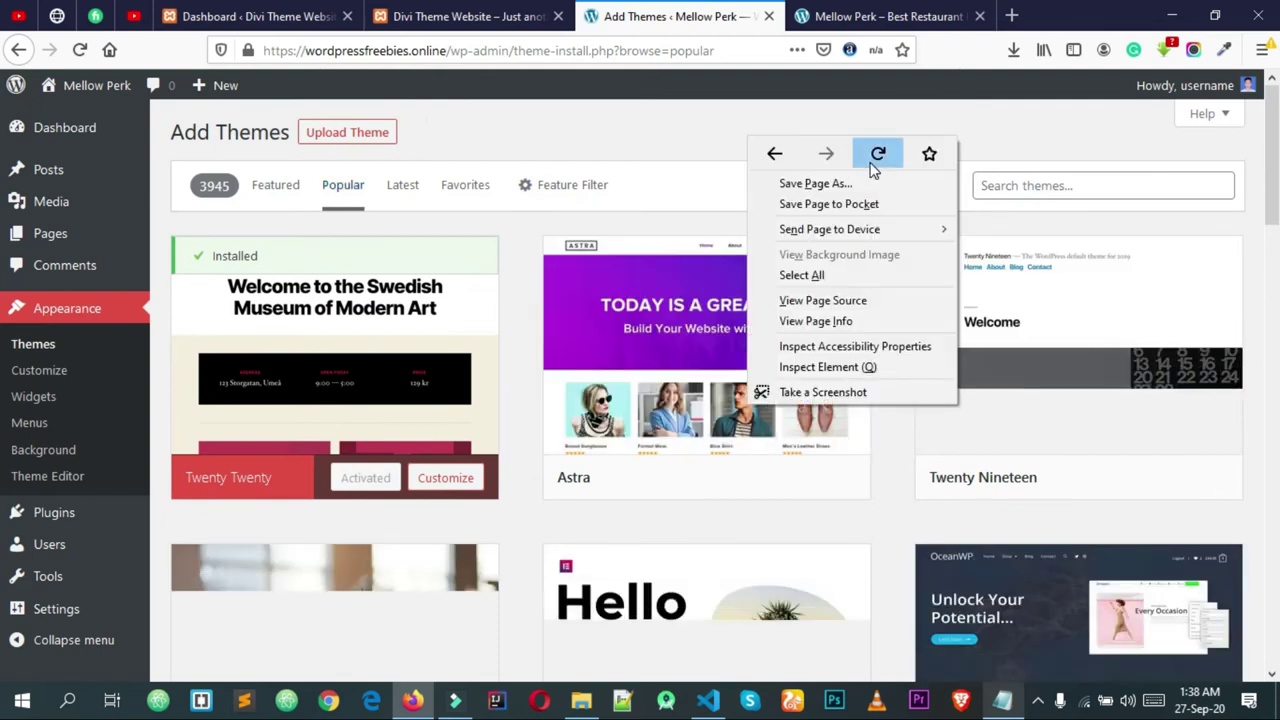
{"action": "left_click", "coordinate": [769, 158]}
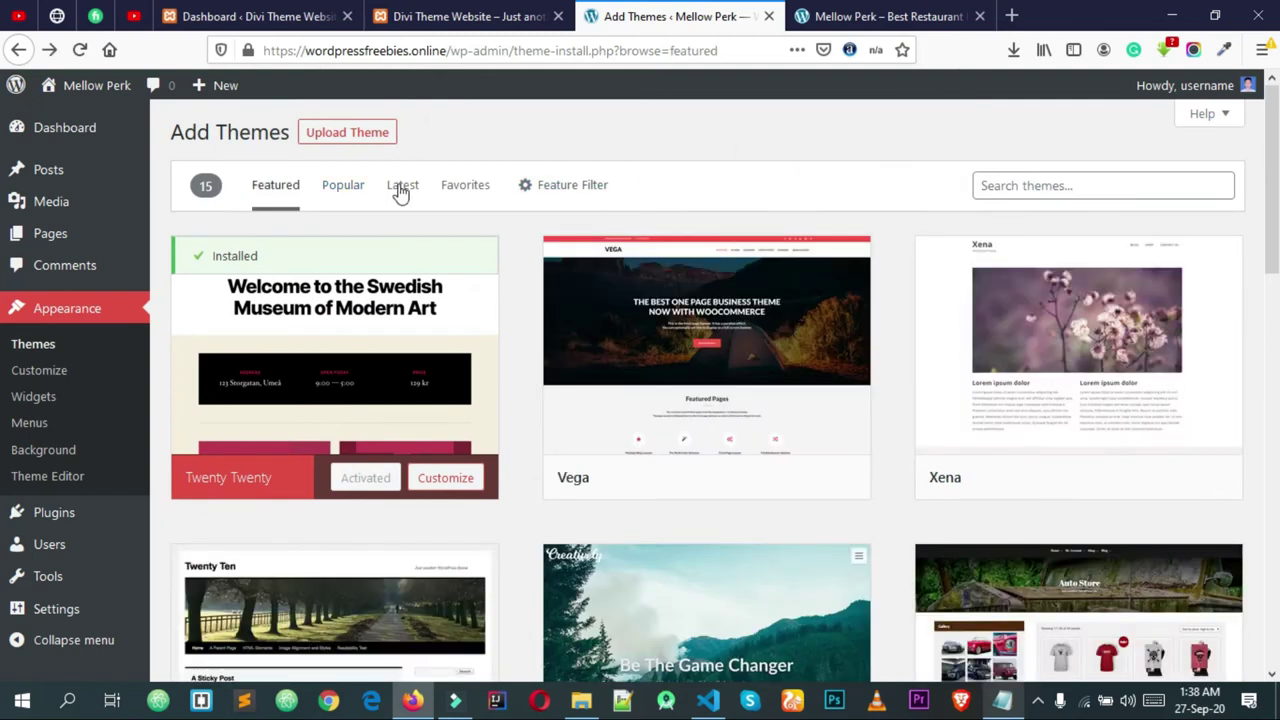
{"action": "mouse_move", "coordinate": [789, 351]}
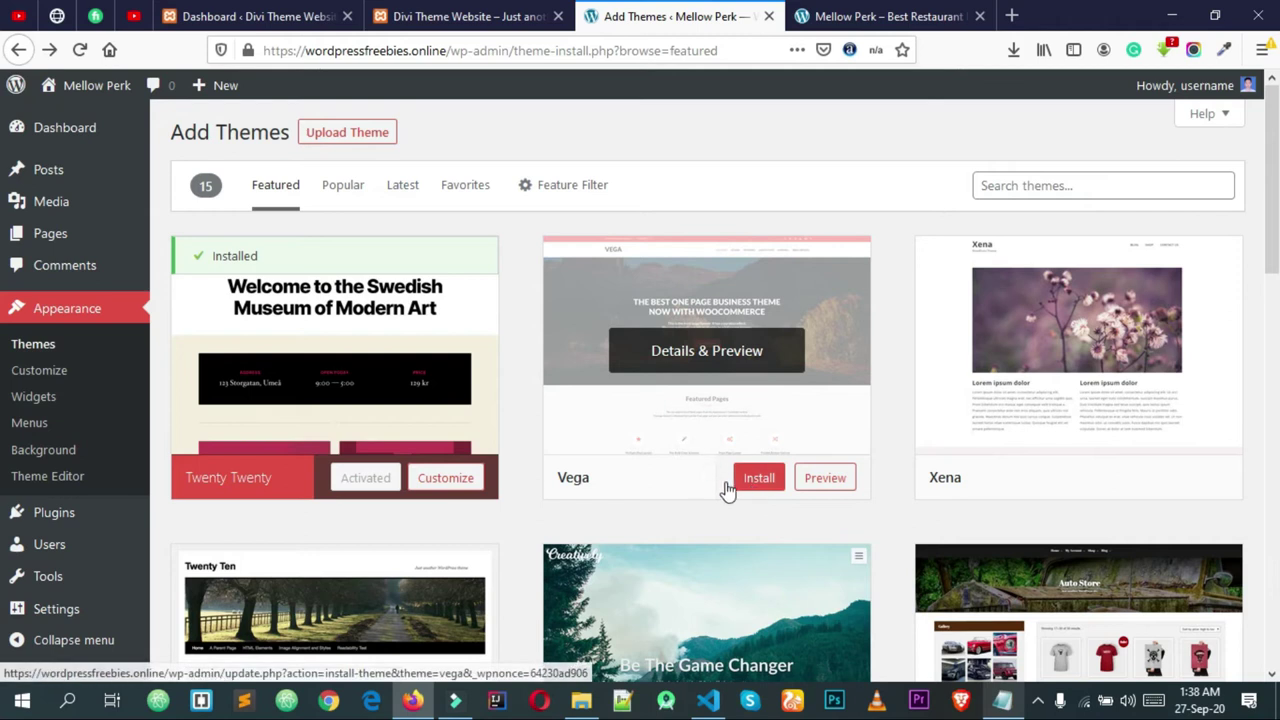
{"action": "left_click_drag", "start_coordinate": [411, 186], "coordinate": [398, 186]}
{"action": "left_click", "coordinate": [334, 190]}
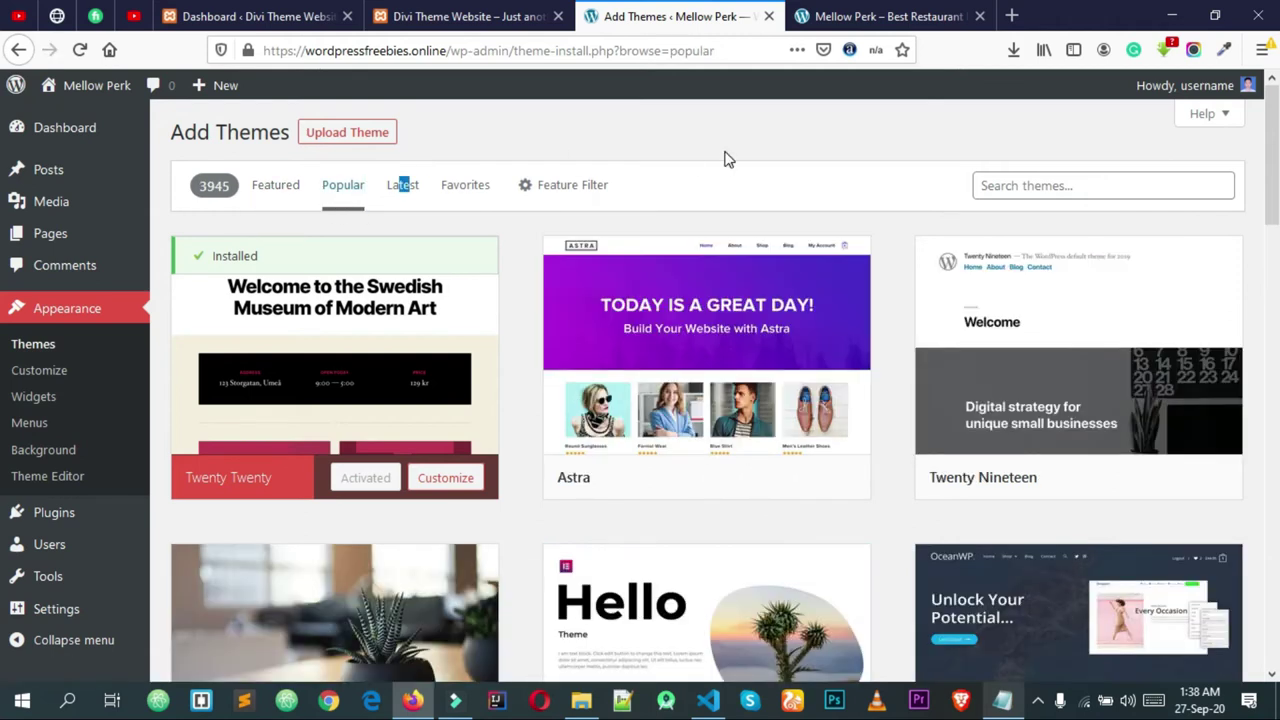
Search the theme directory for Astra, install it, and activate it
{"action": "left_click", "coordinate": [997, 190]}
{"action": "type", "text": "astra"}
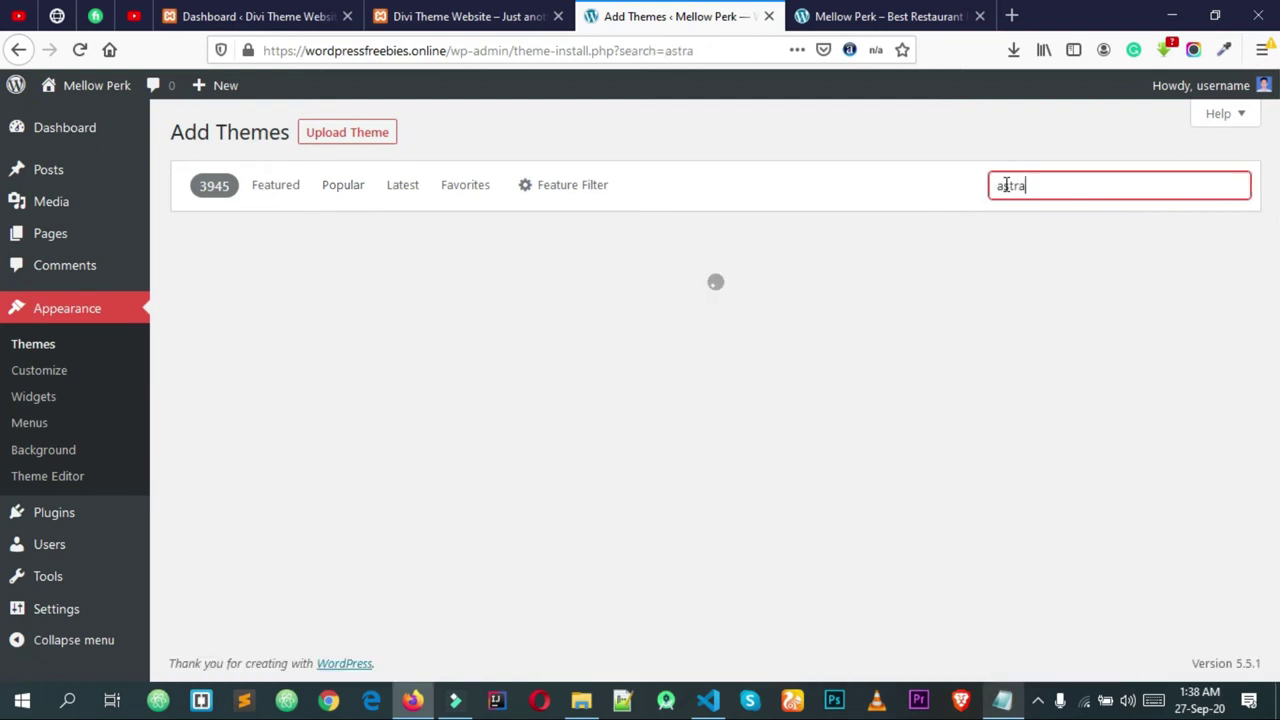
{"action": "mouse_move", "coordinate": [362, 386]}
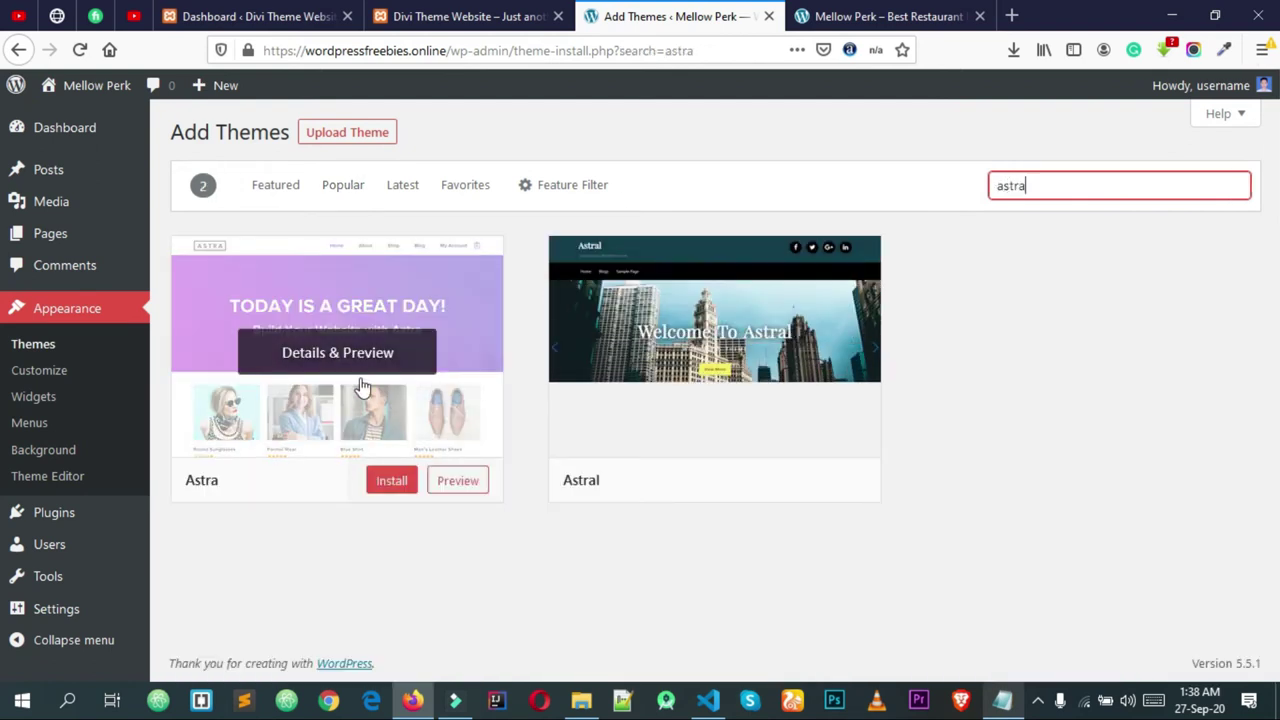
{"action": "left_click", "coordinate": [391, 484]}
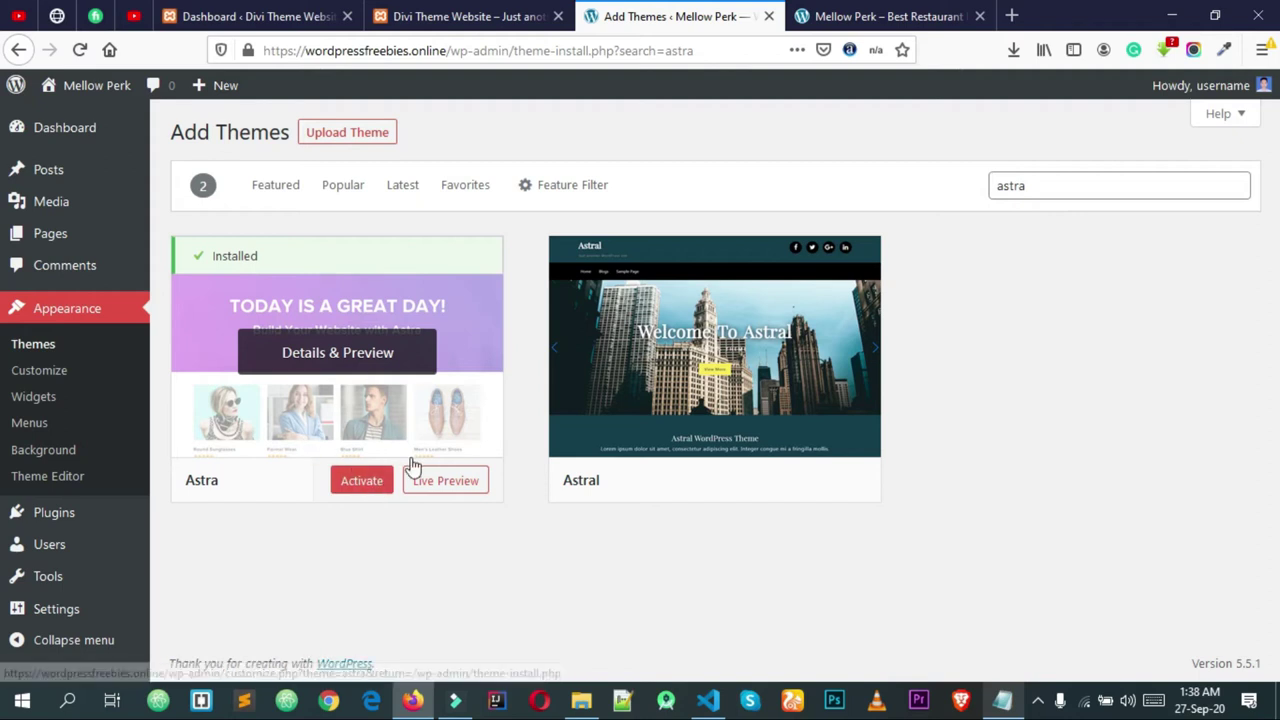
{"action": "left_click", "coordinate": [360, 488]}
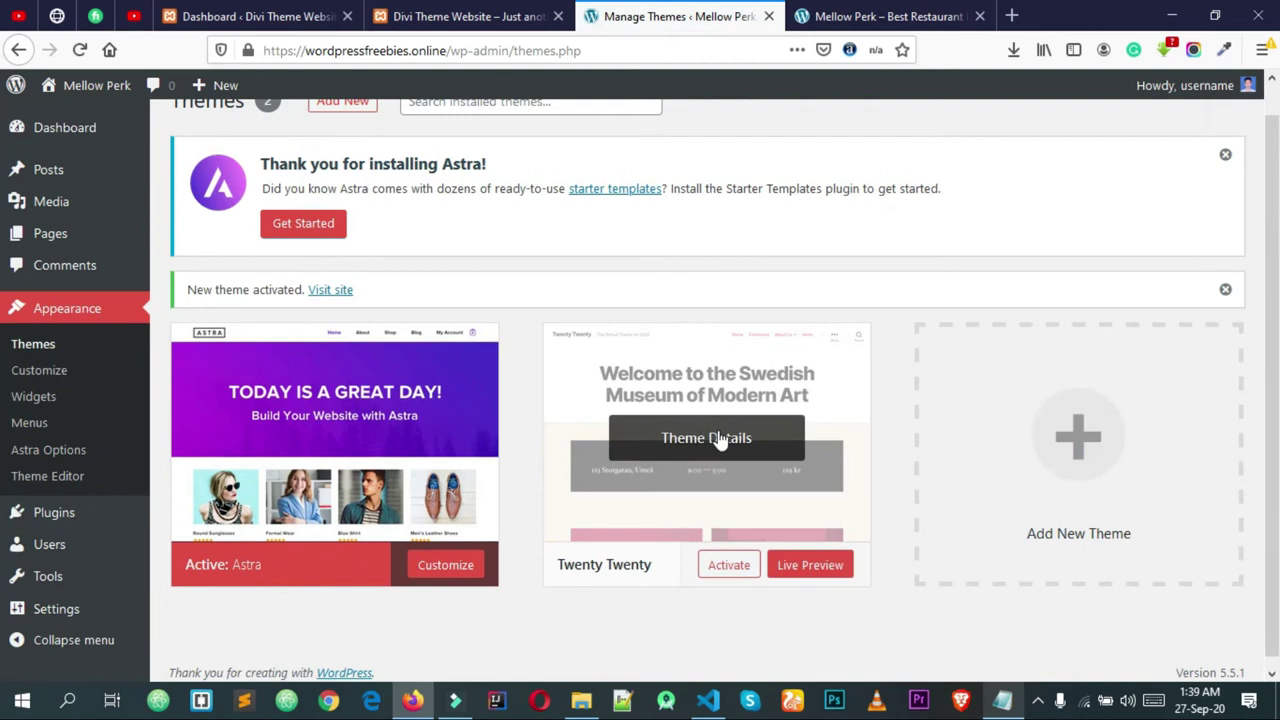
Delete the Twenty Twenty theme from its Theme Details and confirm with OK
{"action": "left_click", "coordinate": [720, 440]}
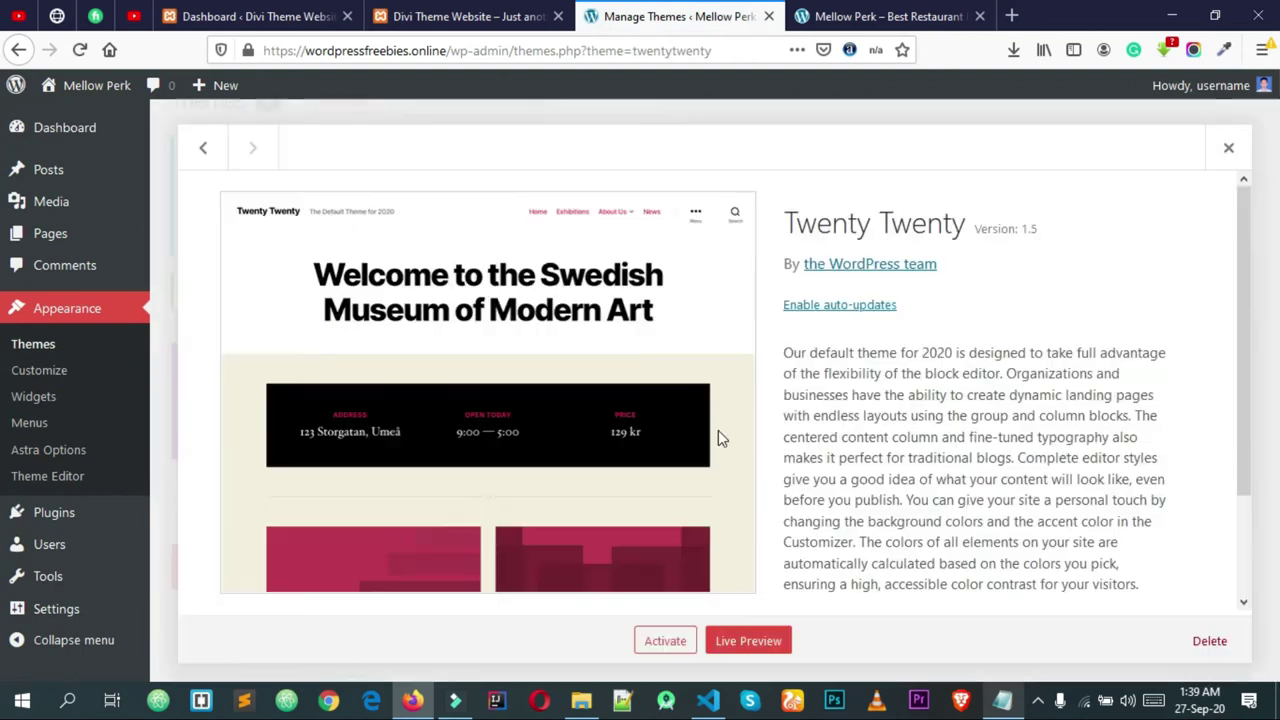
{"action": "left_click", "coordinate": [1214, 640]}
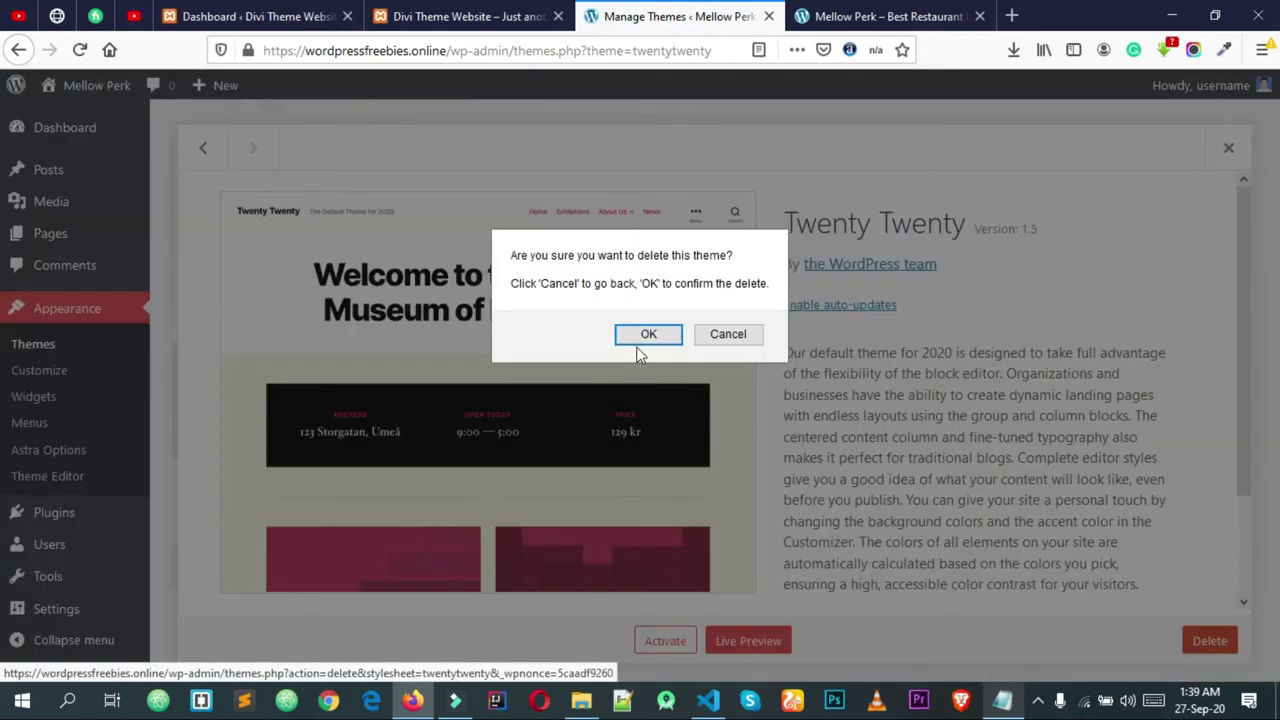
{"action": "left_click", "coordinate": [647, 334]}
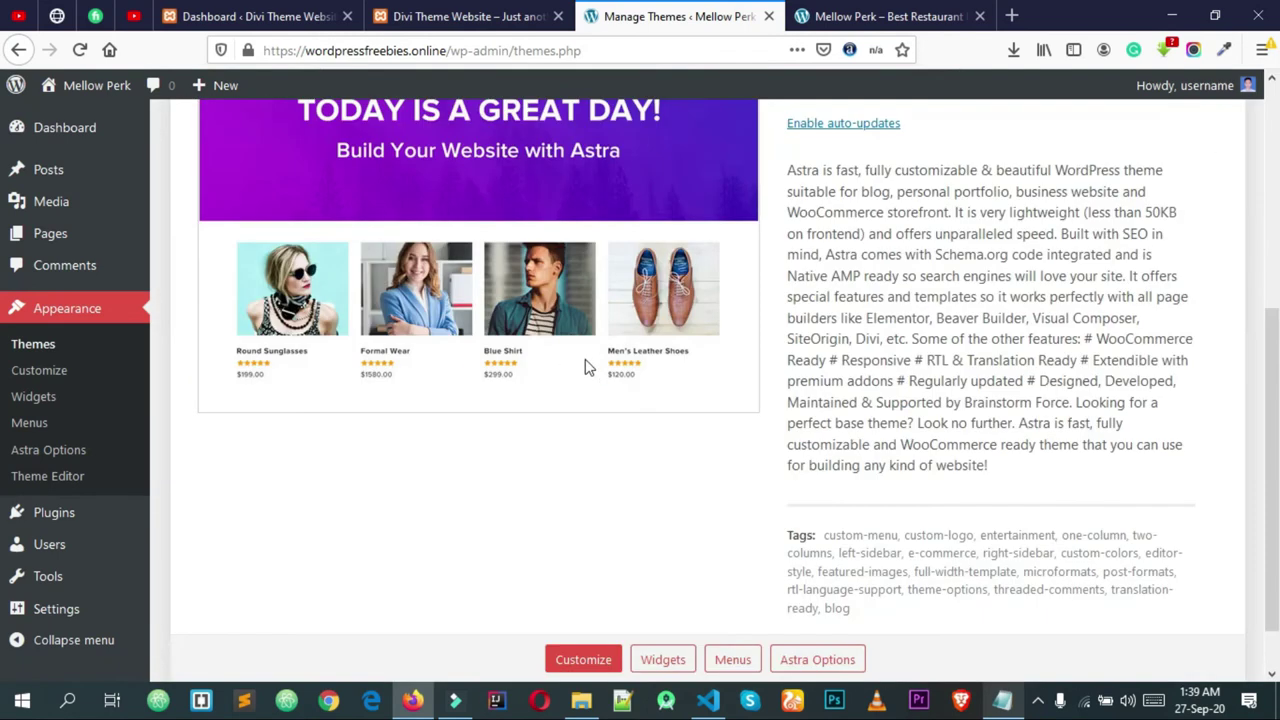
{"action": "scroll", "coordinate": [590, 368], "scroll_direction": "up", "scroll_amount": 4}
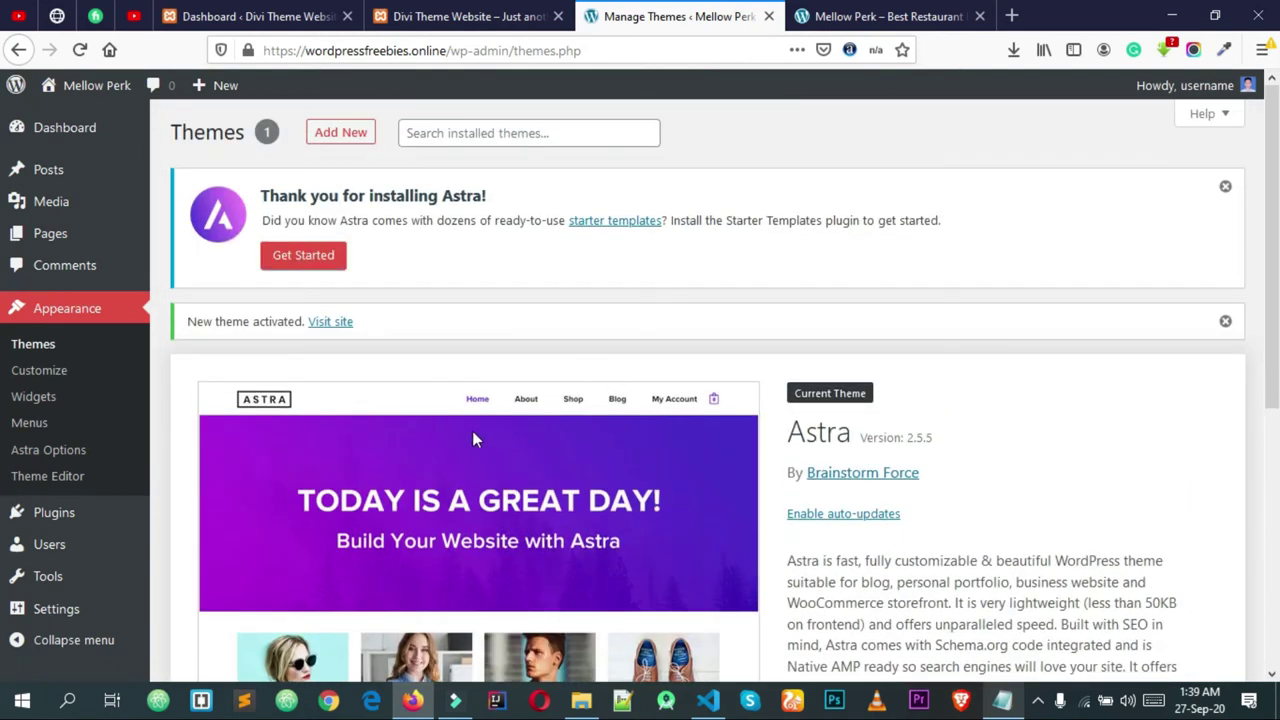
Reload the live site to see Astra's layout, then return to the Themes page
{"action": "left_click", "coordinate": [882, 10]}
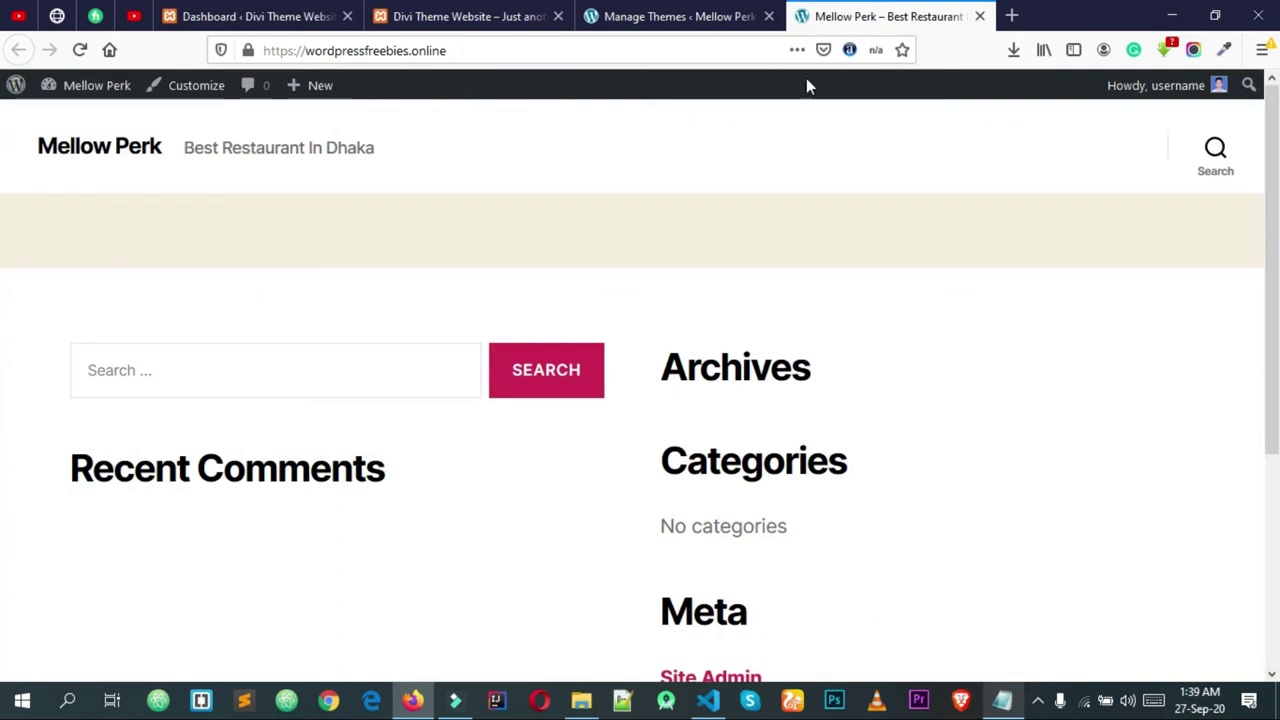
{"action": "right_click", "coordinate": [741, 231]}
{"action": "left_click", "coordinate": [871, 243]}
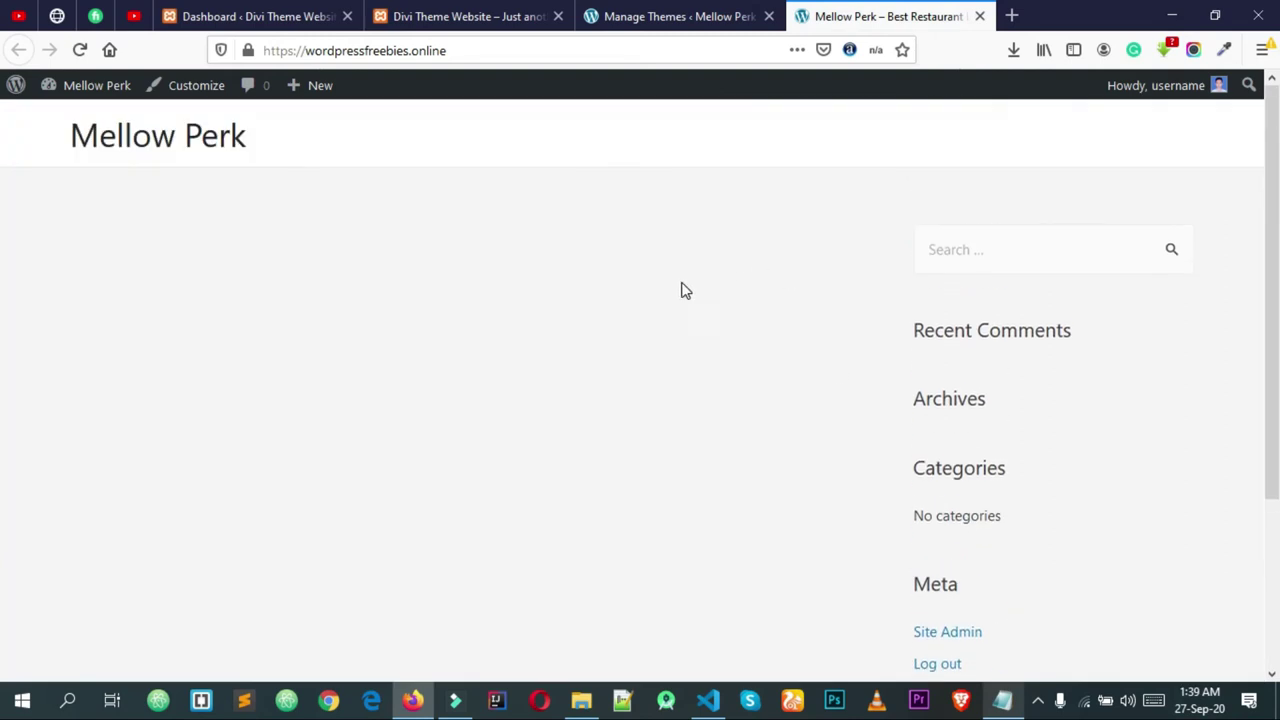
{"action": "left_click", "coordinate": [646, 14]}
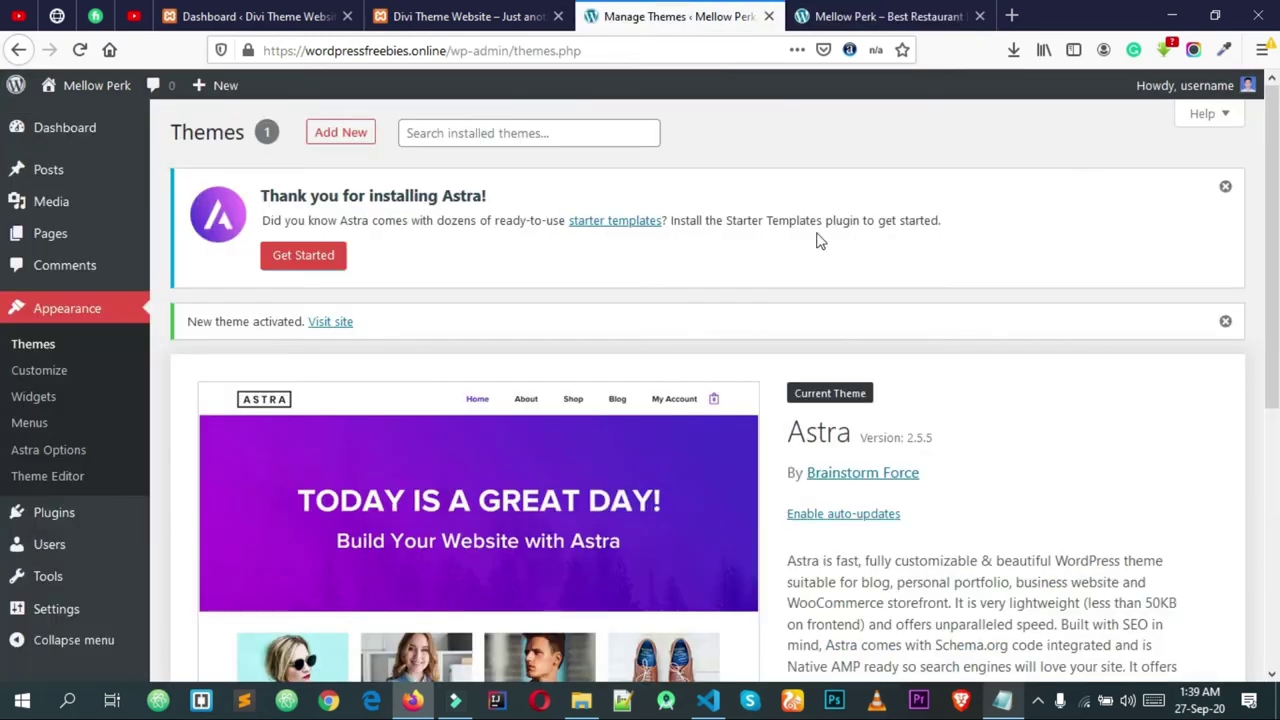
{"action": "scroll", "coordinate": [873, 348], "scroll_direction": "down", "scroll_amount": 5}
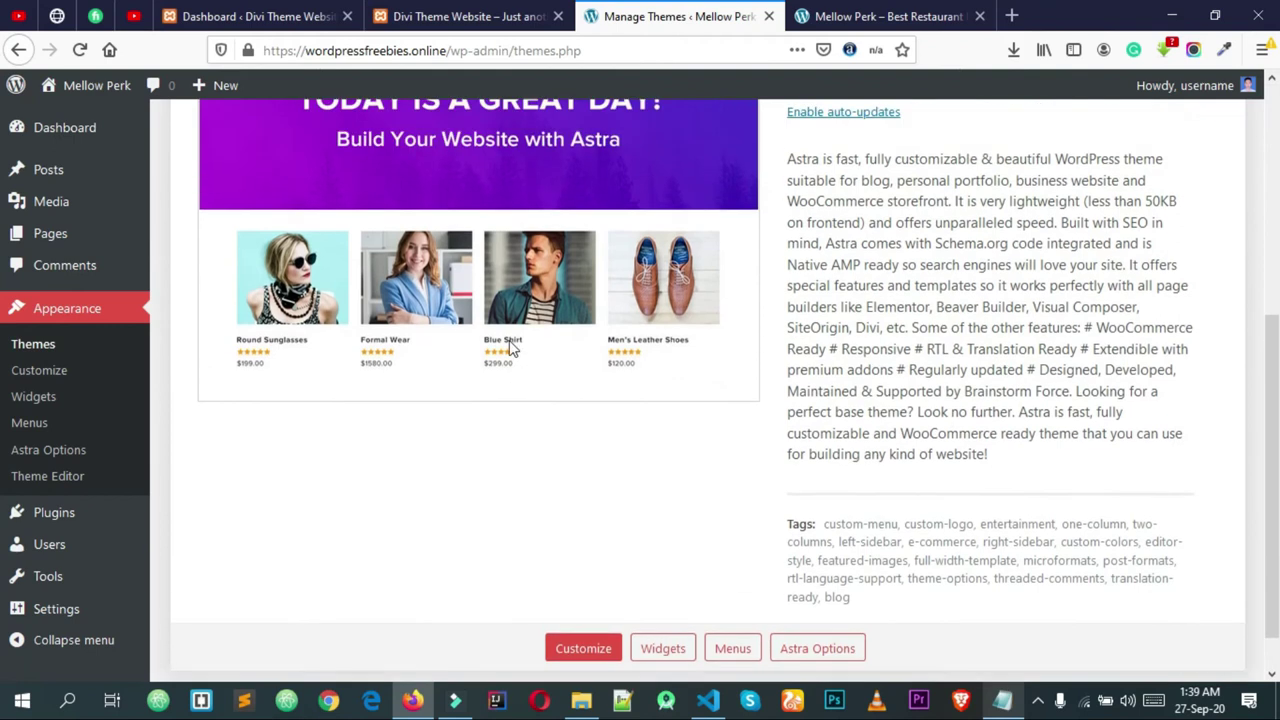
{"action": "scroll", "coordinate": [443, 354], "scroll_direction": "up", "scroll_amount": 5}
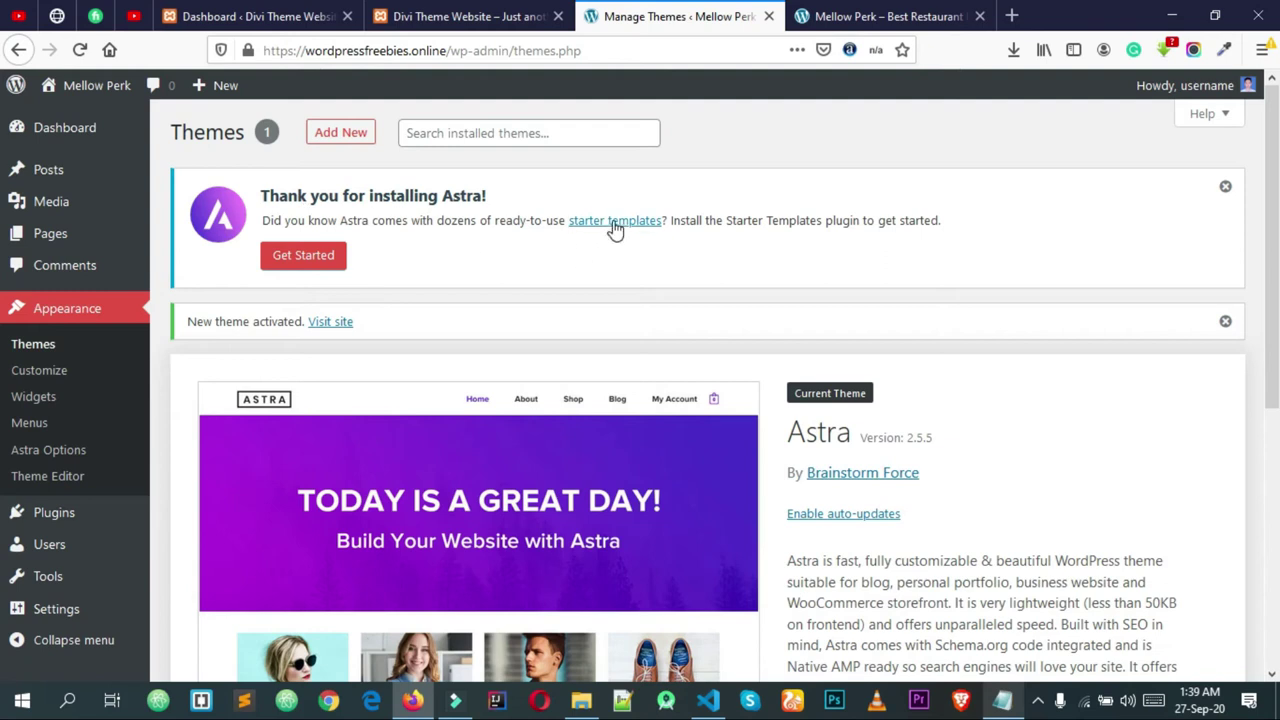
Install Astra's Starter Templates plugin and choose Elementor as the page builder
{"action": "left_click", "coordinate": [300, 259]}
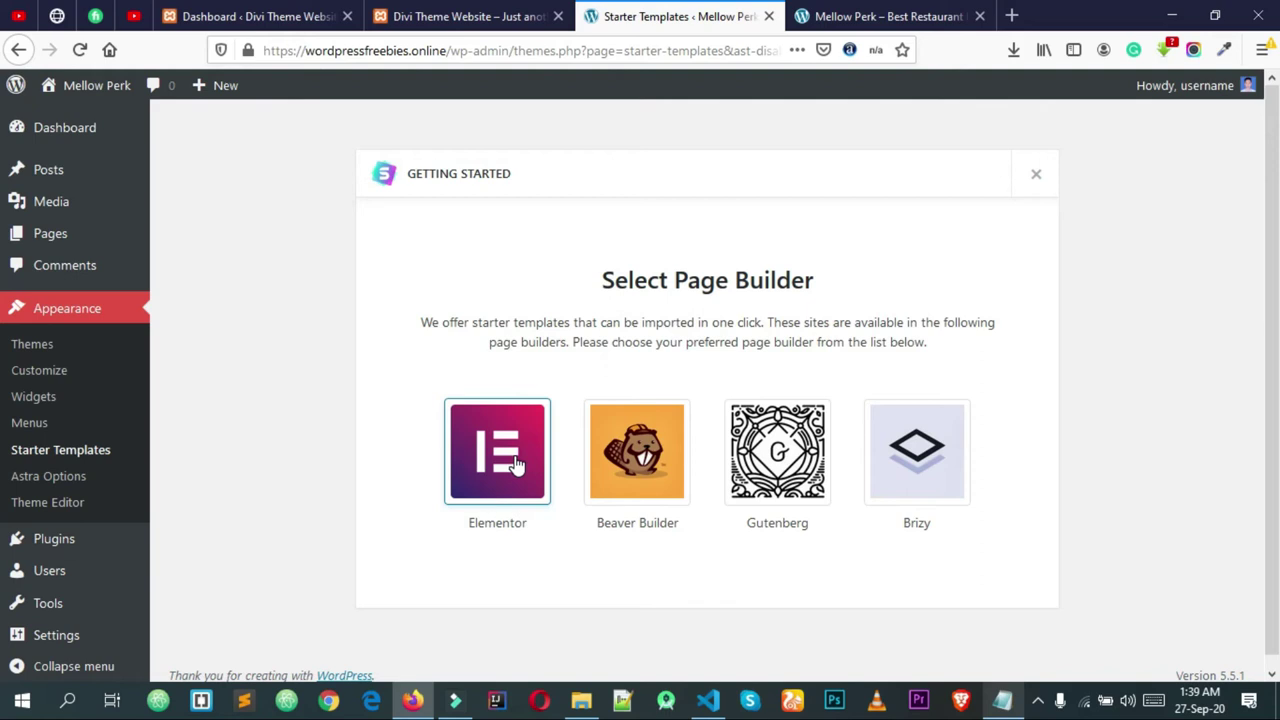
{"action": "left_click", "coordinate": [515, 465]}
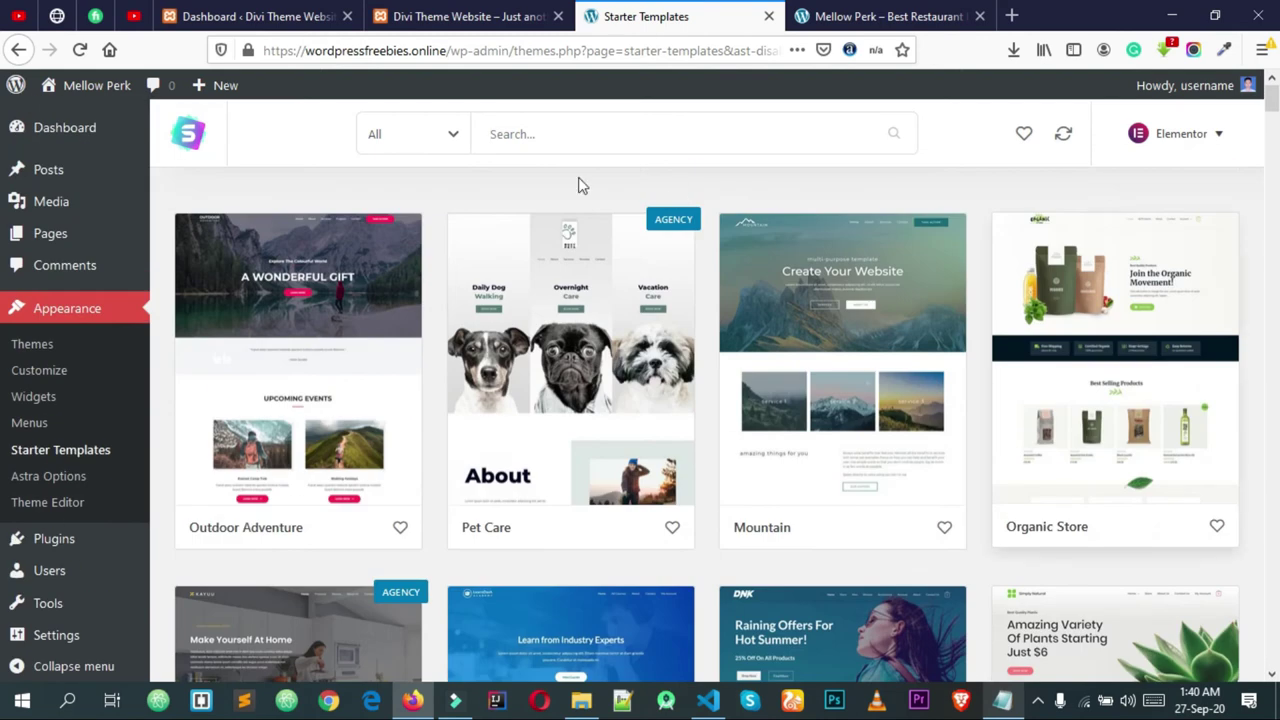
Filter the Starter Templates to Free and search for 'food'
{"action": "left_click", "coordinate": [393, 131]}
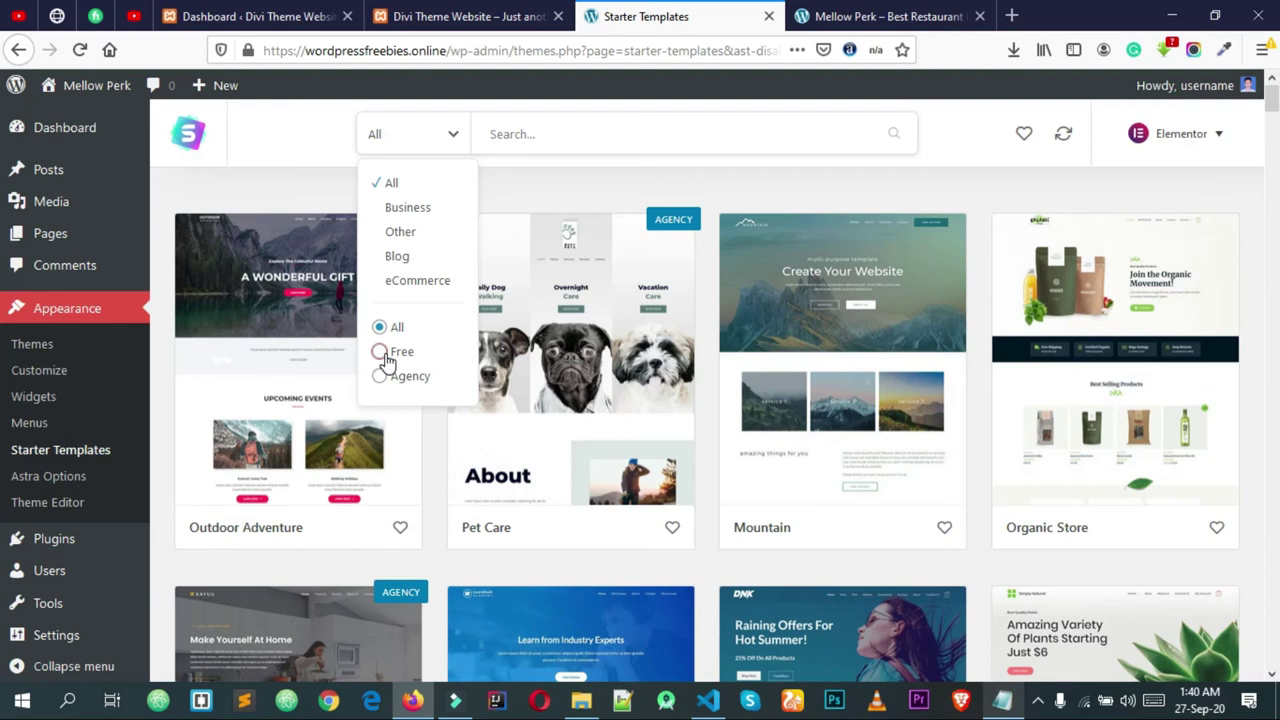
{"action": "left_click", "coordinate": [390, 352]}
{"action": "left_click", "coordinate": [580, 133]}
{"action": "left_click", "coordinate": [400, 149]}
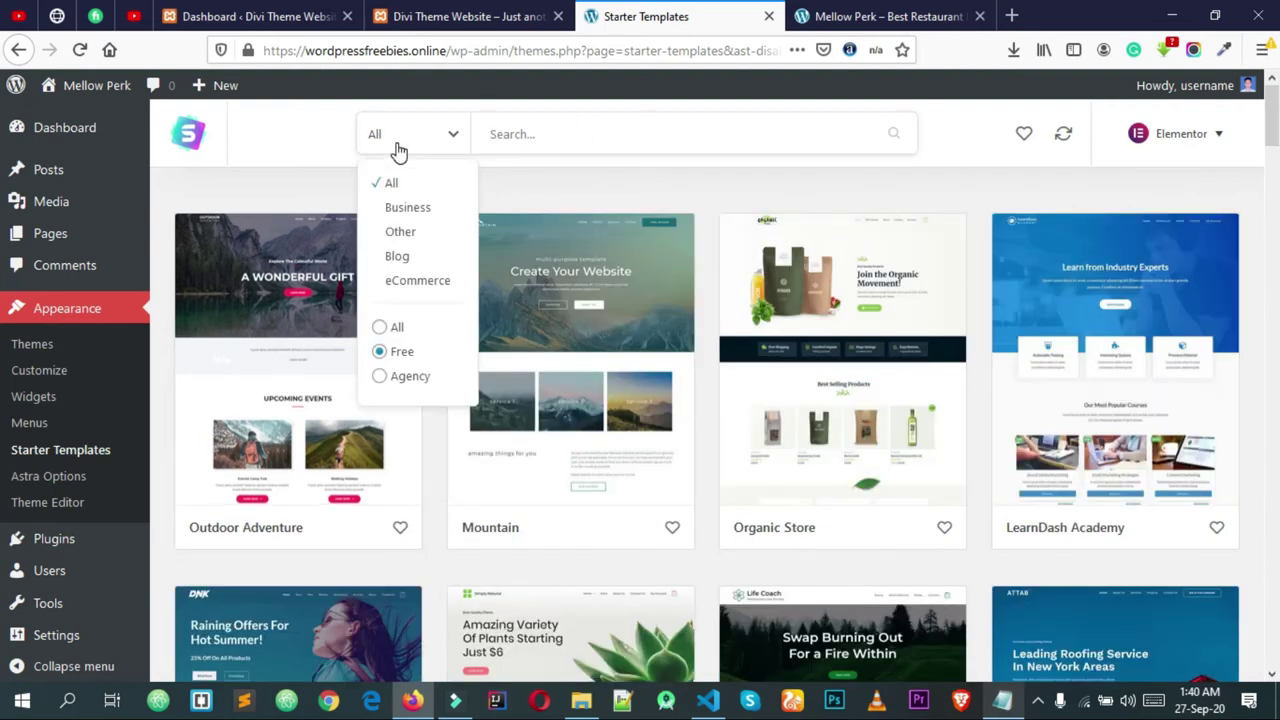
{"action": "left_click", "coordinate": [594, 130]}
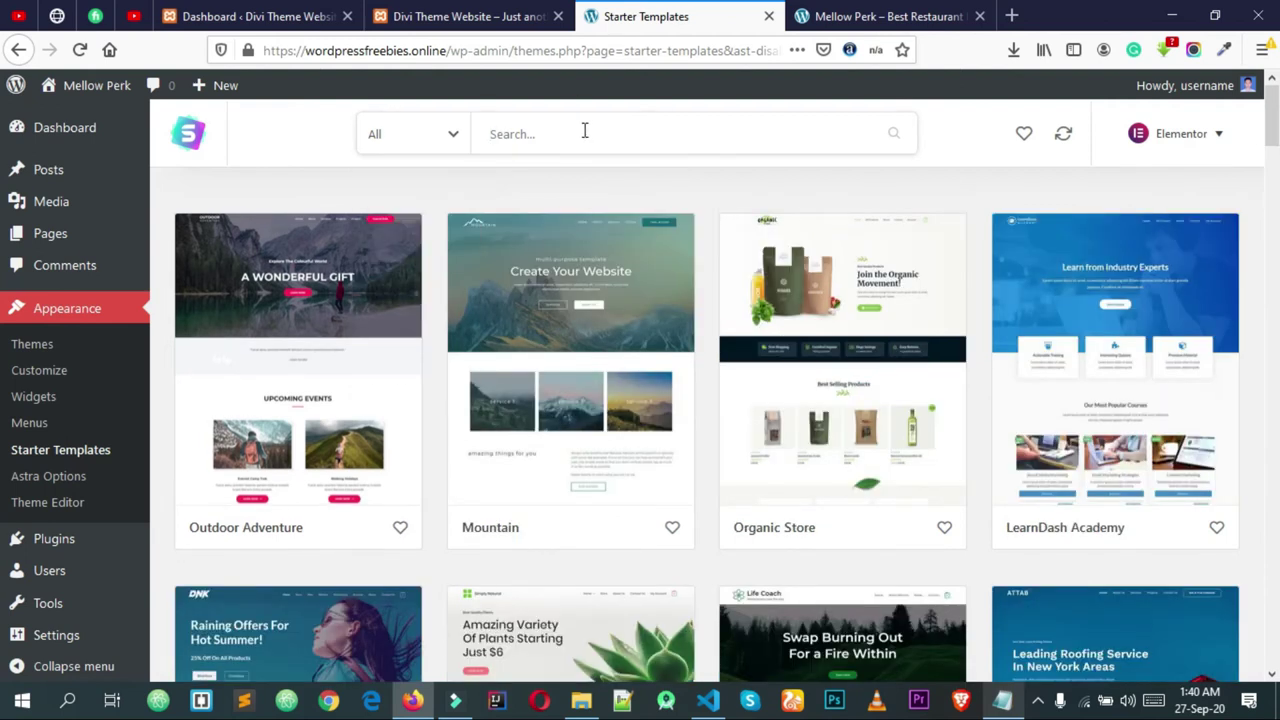
{"action": "type", "text": "food"}
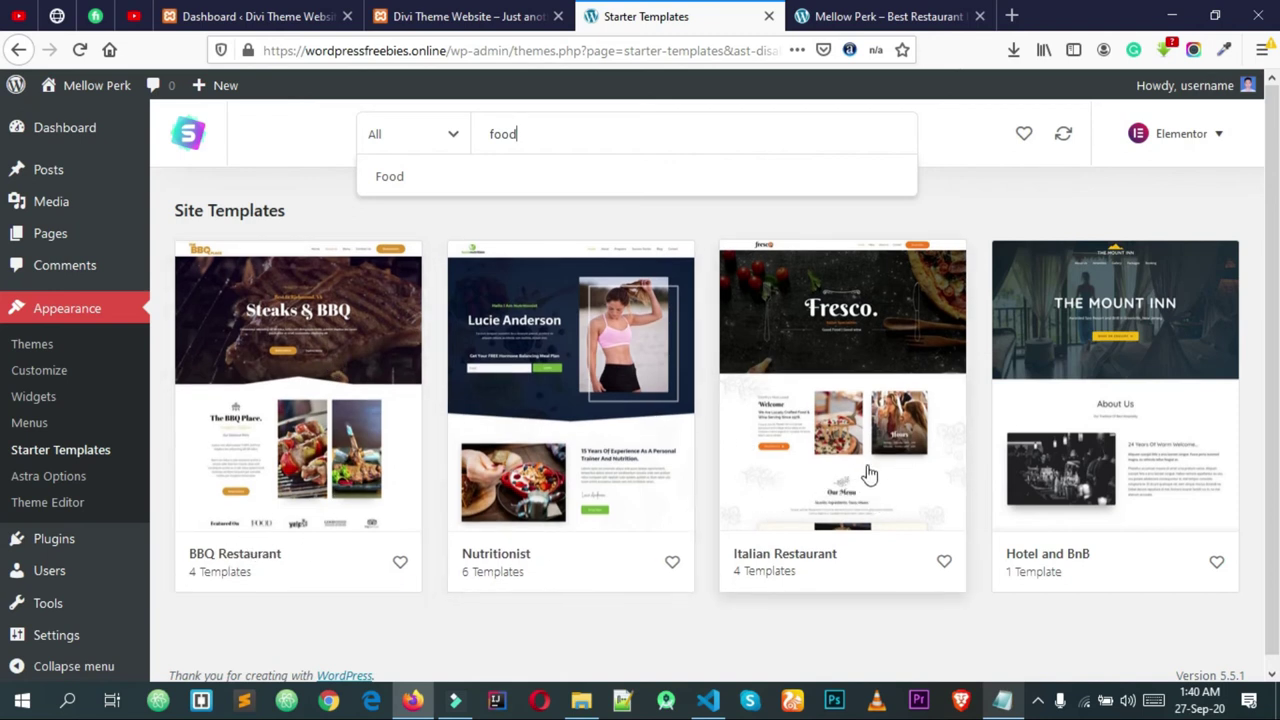
Glance over the current Mellow Perk site, then return to the template browser
{"action": "key", "text": "ctrl+Tab"}
{"action": "scroll", "coordinate": [762, 227], "scroll_direction": "down", "scroll_amount": 1}
{"action": "scroll", "coordinate": [762, 227], "scroll_direction": "up", "scroll_amount": 2}
{"action": "left_click", "coordinate": [694, 12]}
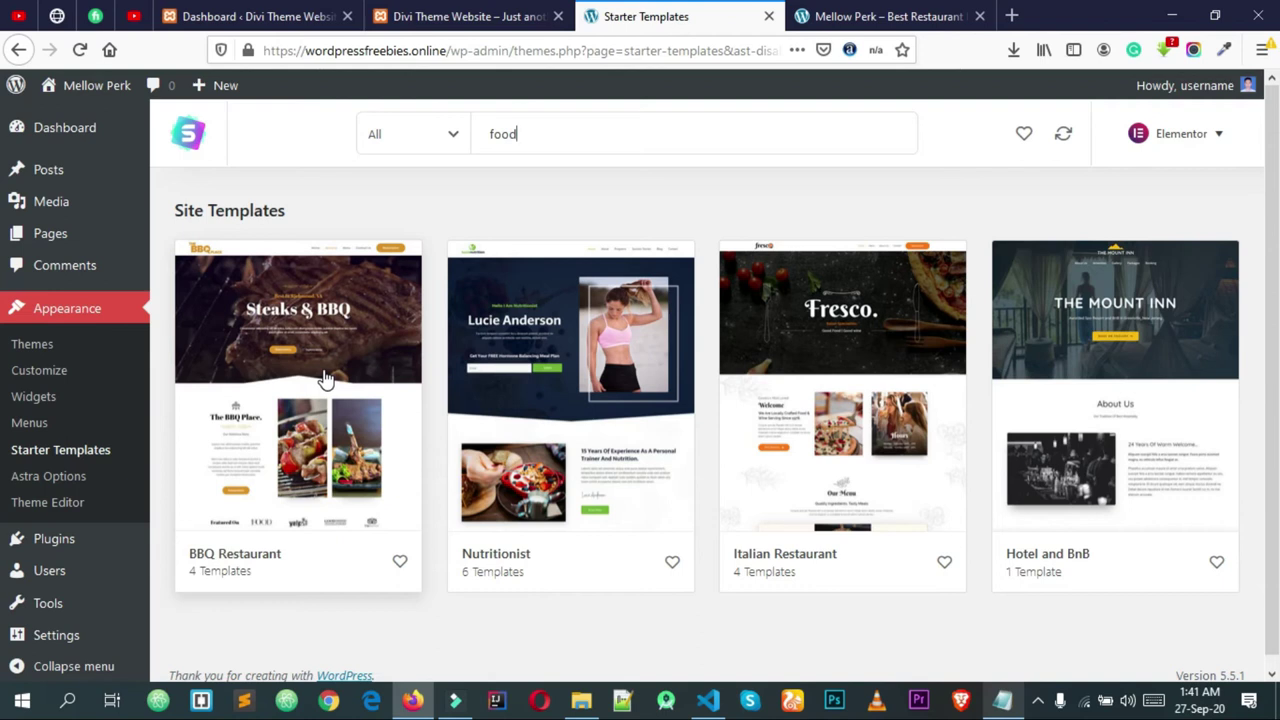
Open the BBQ Restaurant template and preview its Home page template
{"action": "left_click", "coordinate": [296, 366]}
{"action": "scroll", "coordinate": [347, 390], "scroll_direction": "down", "scroll_amount": 3}
{"action": "left_click", "coordinate": [800, 390]}
{"action": "scroll", "coordinate": [800, 400], "scroll_direction": "down", "scroll_amount": 1}
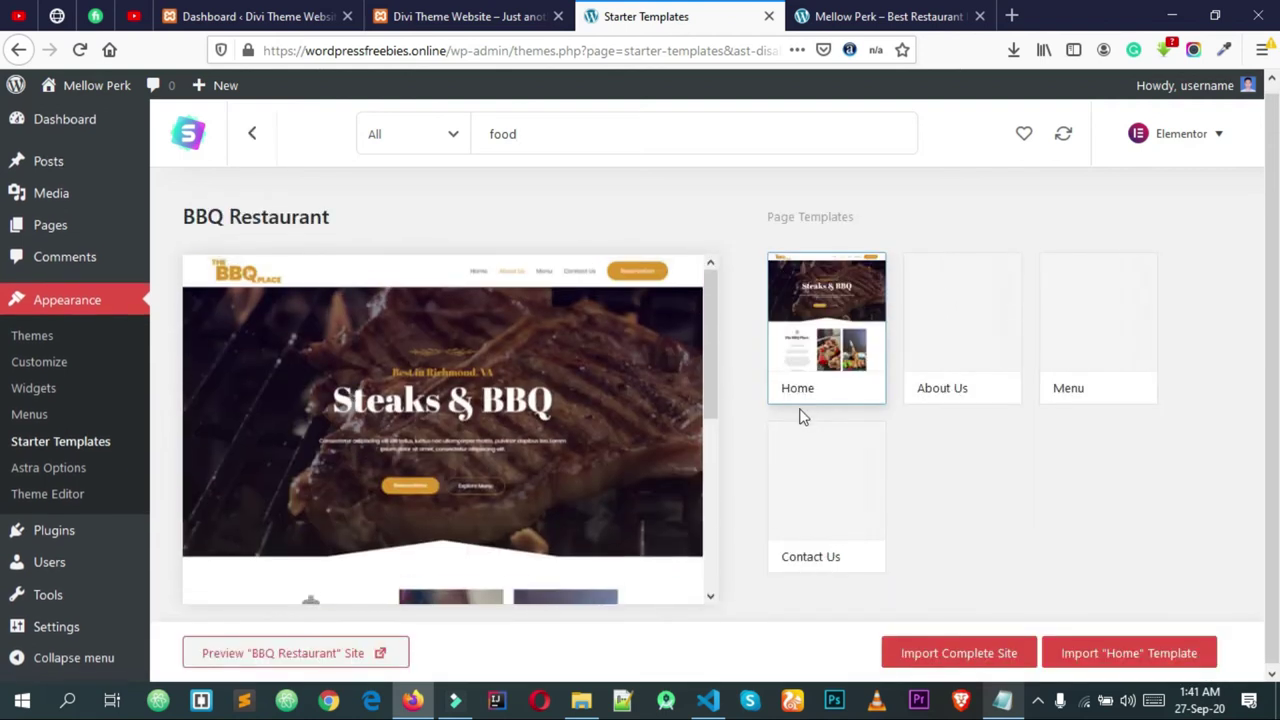
Import the complete BBQ Restaurant site with the default checkboxes left on
{"action": "left_click", "coordinate": [969, 655]}
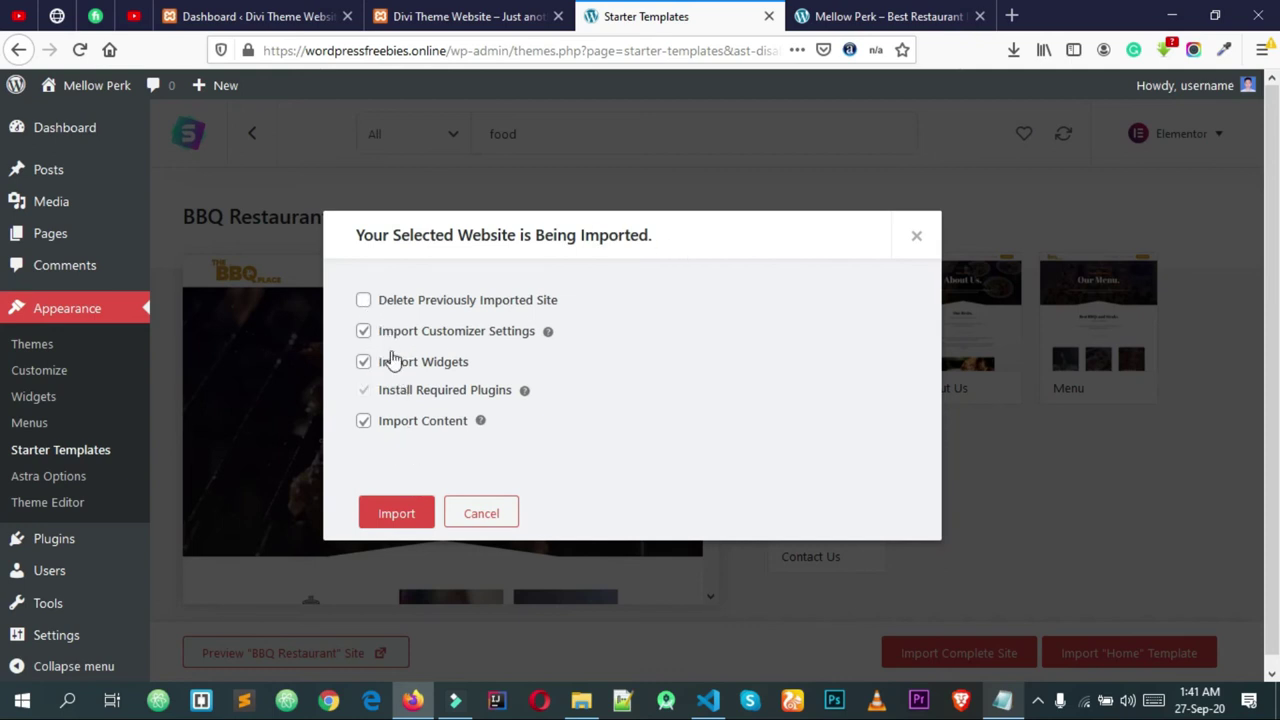
{"action": "left_click", "coordinate": [400, 515]}
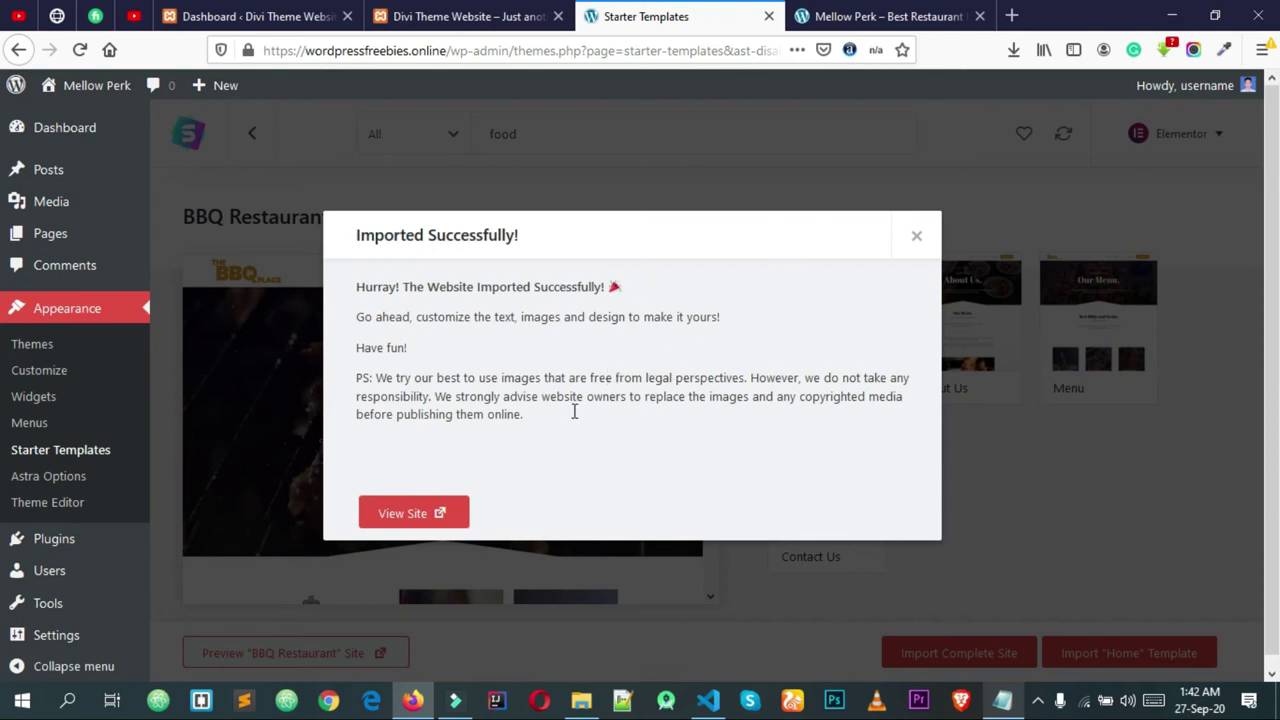
Open the newly imported site and close the outdated Mellow Perk tab
{"action": "left_click", "coordinate": [411, 516]}
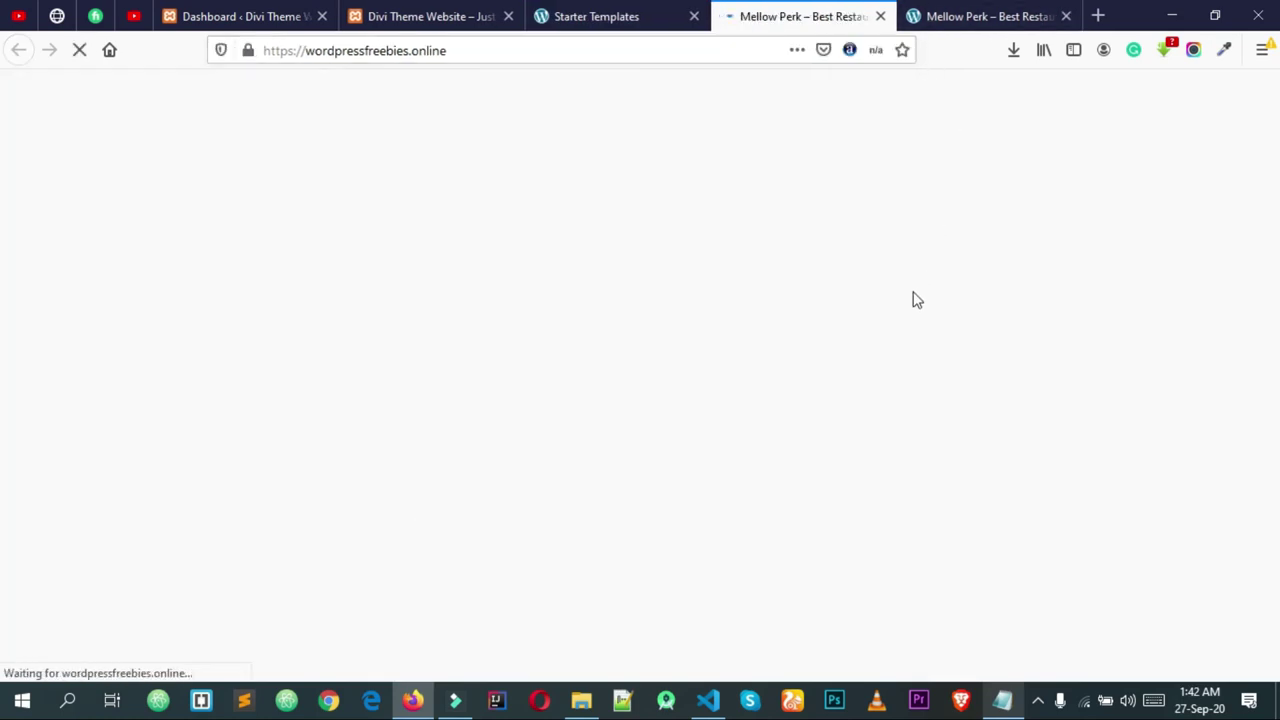
{"action": "left_click", "coordinate": [971, 14]}
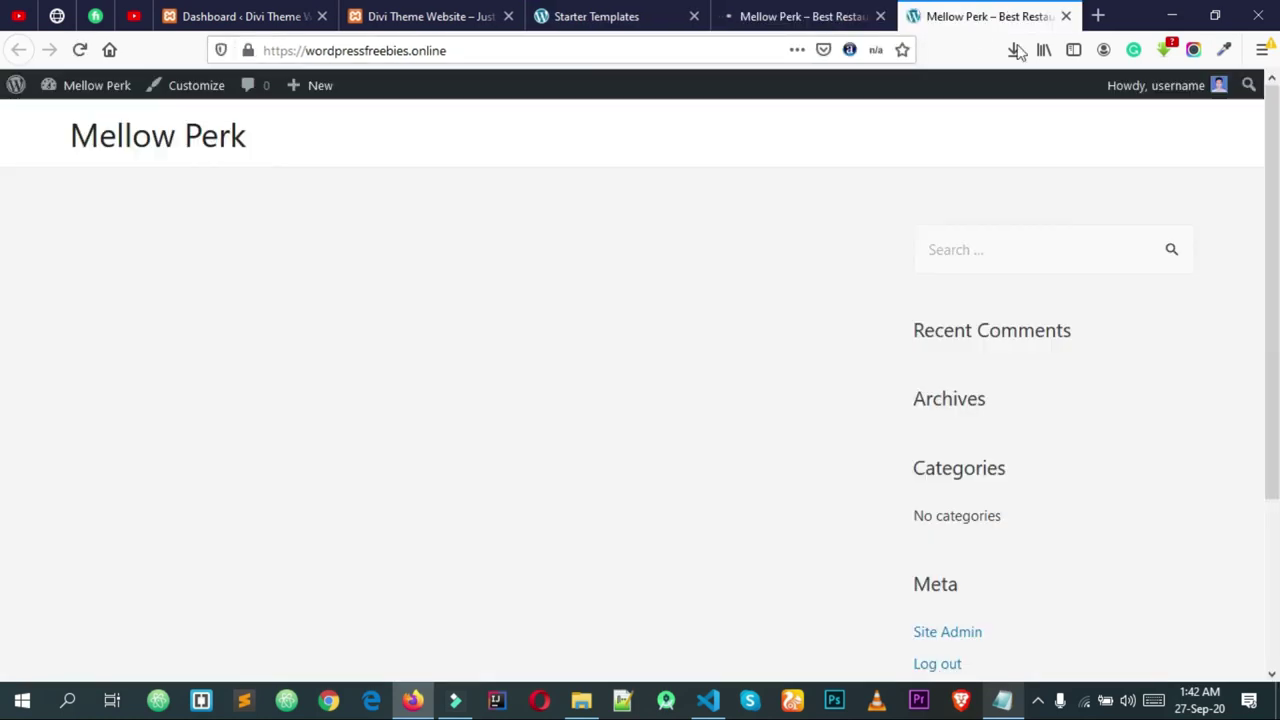
{"action": "left_click", "coordinate": [1066, 16]}
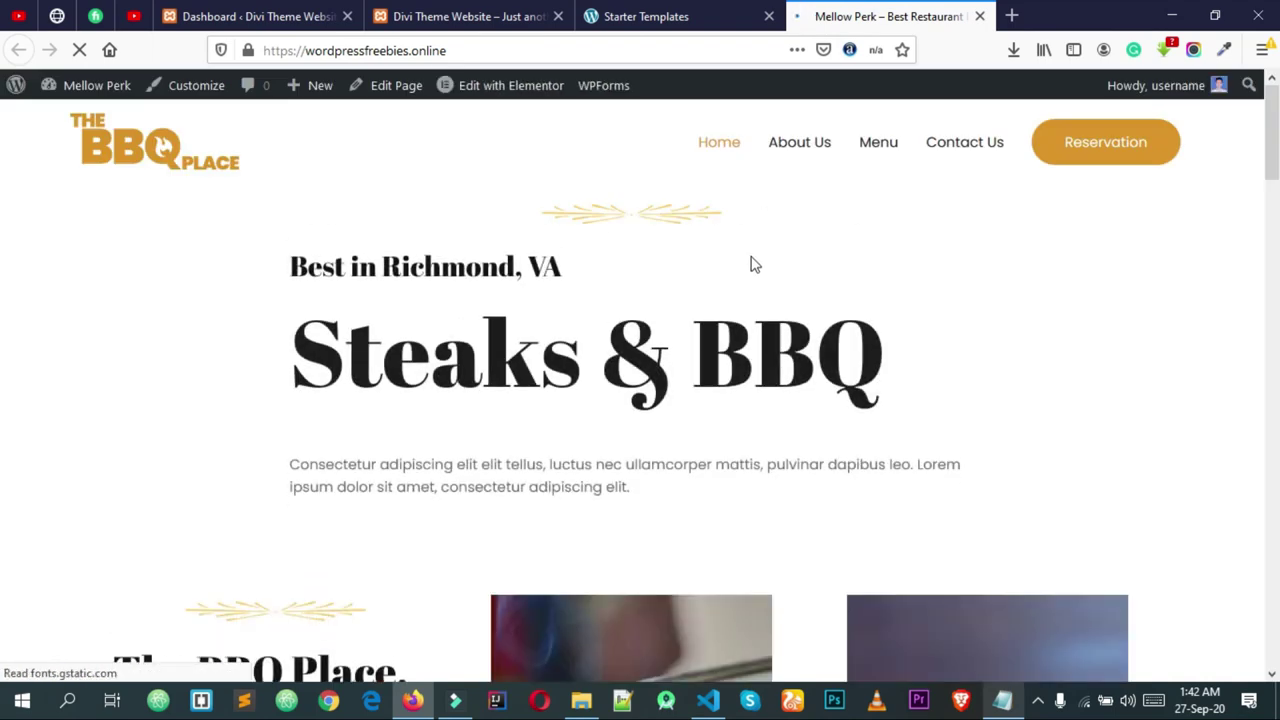
Scroll through the new BBQ Place homepage, then return to the import confirmation
{"action": "scroll", "coordinate": [752, 286], "scroll_direction": "down", "scroll_amount": 6}
{"action": "scroll", "coordinate": [751, 288], "scroll_direction": "up", "scroll_amount": 6}
{"action": "scroll", "coordinate": [723, 286], "scroll_direction": "down", "scroll_amount": 1}
{"action": "scroll", "coordinate": [724, 283], "scroll_direction": "up", "scroll_amount": 1}
{"action": "scroll", "coordinate": [724, 283], "scroll_direction": "down", "scroll_amount": 12}
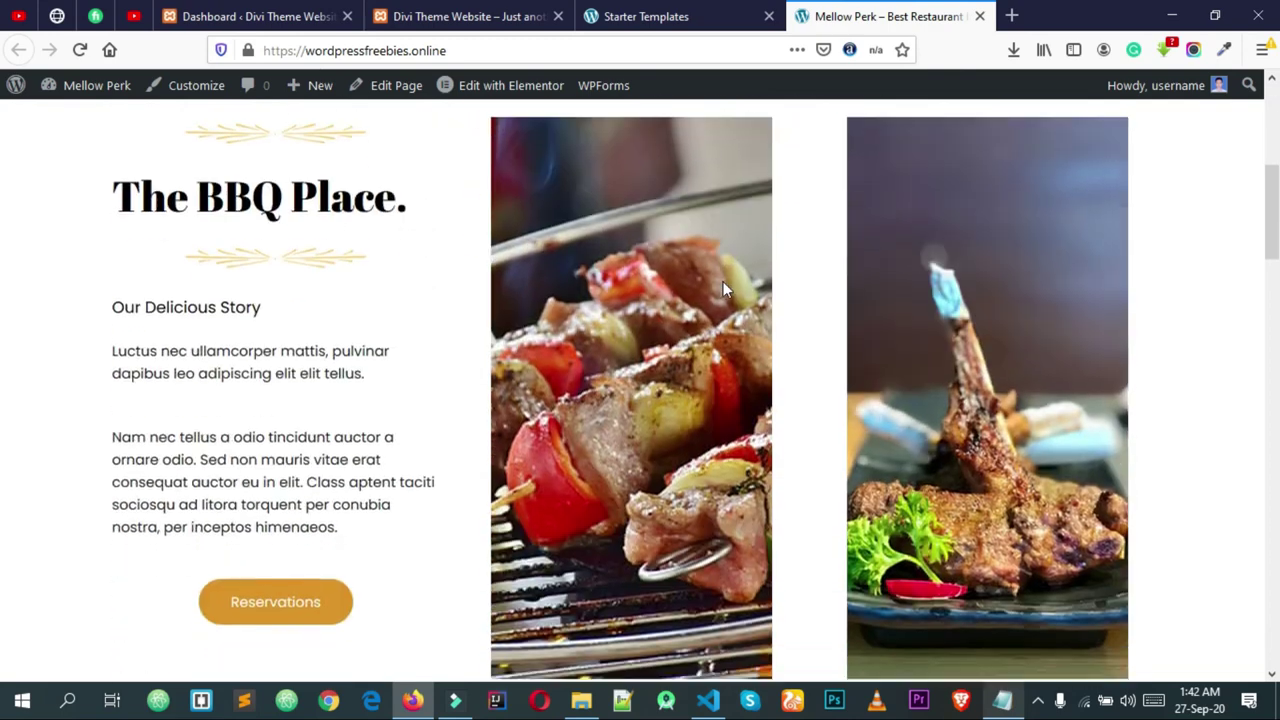
{"action": "scroll", "coordinate": [723, 285], "scroll_direction": "down", "scroll_amount": 5}
{"action": "scroll", "coordinate": [723, 289], "scroll_direction": "down", "scroll_amount": 4}
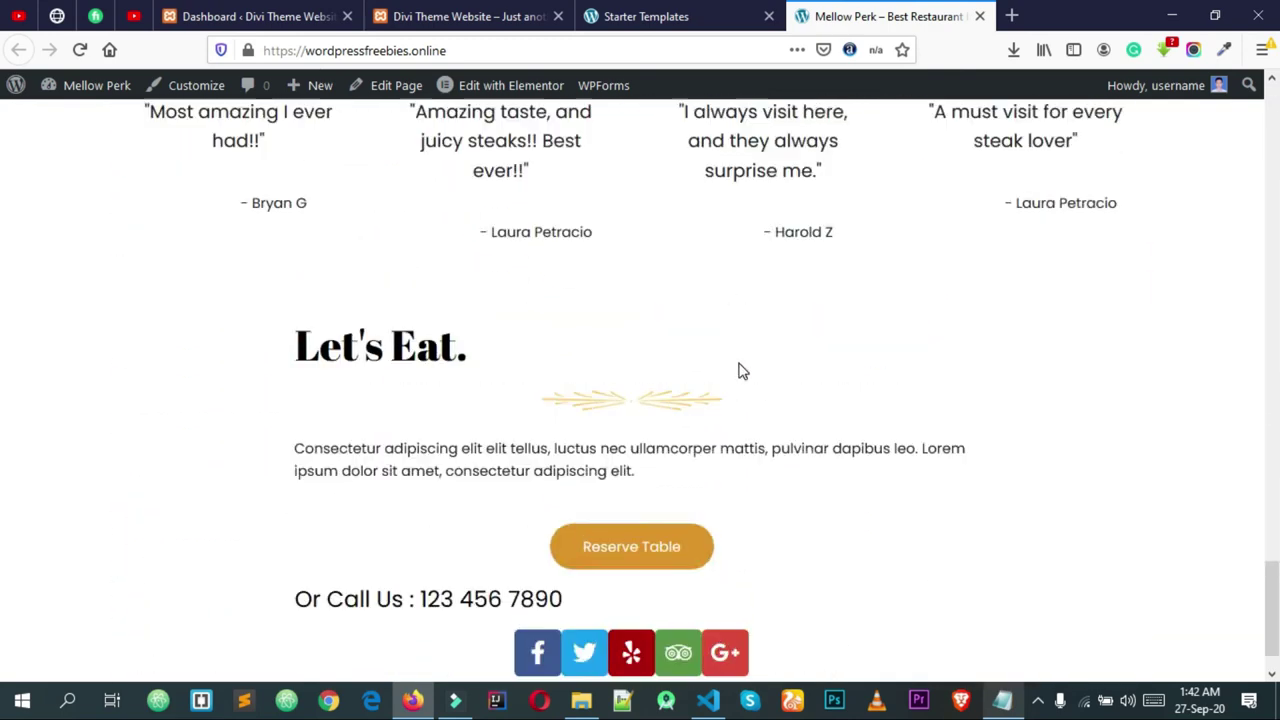
{"action": "scroll", "coordinate": [738, 371], "scroll_direction": "up", "scroll_amount": 20}
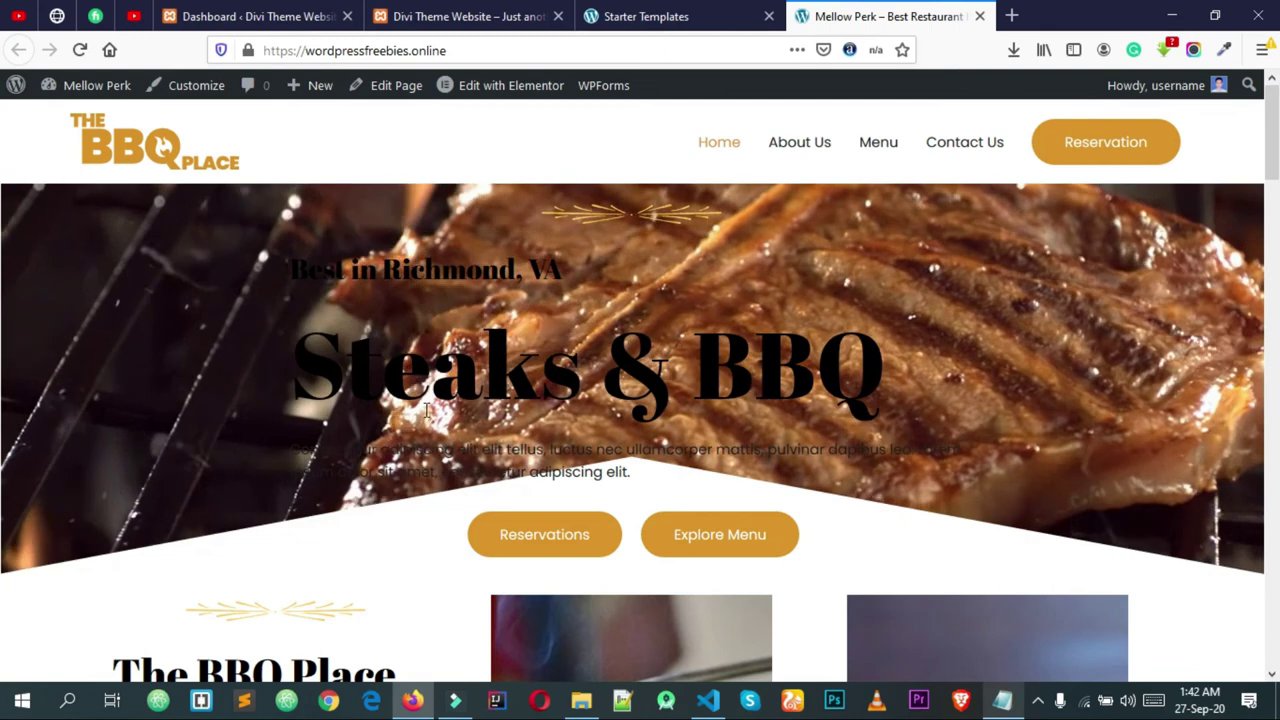
{"action": "left_click", "coordinate": [762, 8]}
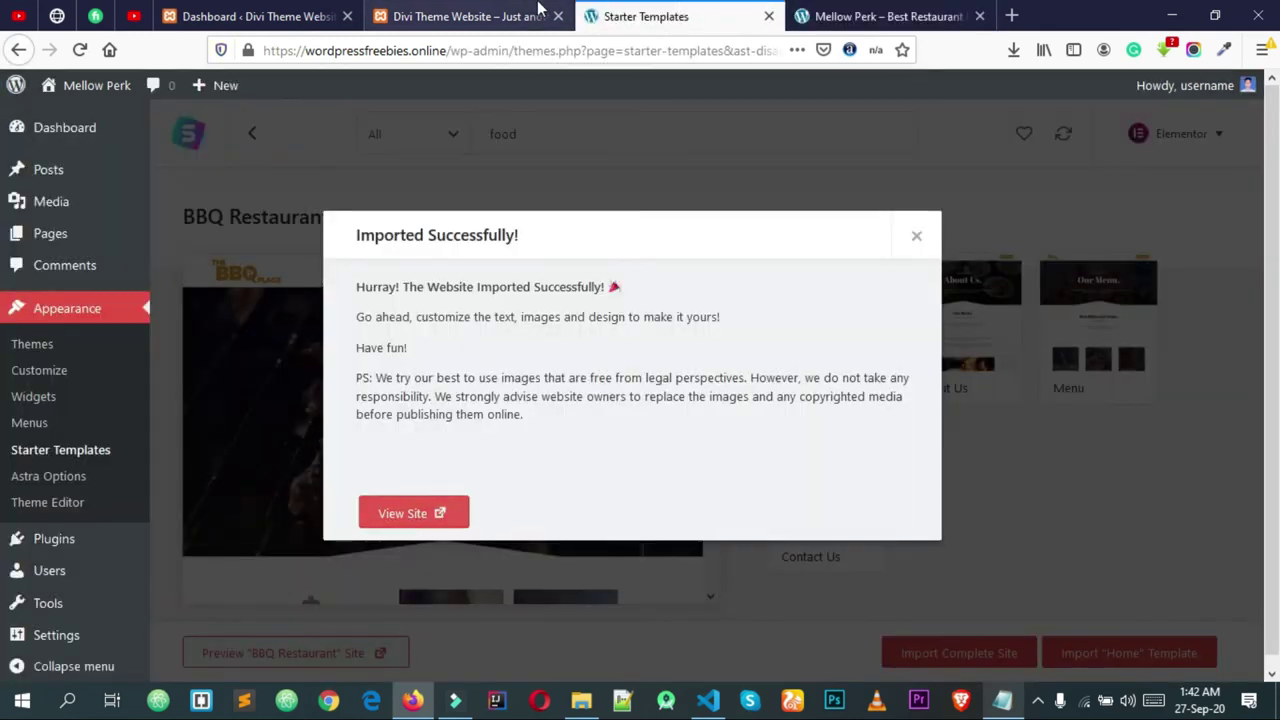
Compare the local Chicken BBQ demo with the new Mellow Perk BBQ site
{"action": "left_click", "coordinate": [537, 8]}
{"action": "scroll", "coordinate": [640, 375], "scroll_direction": "down", "scroll_amount": 2}
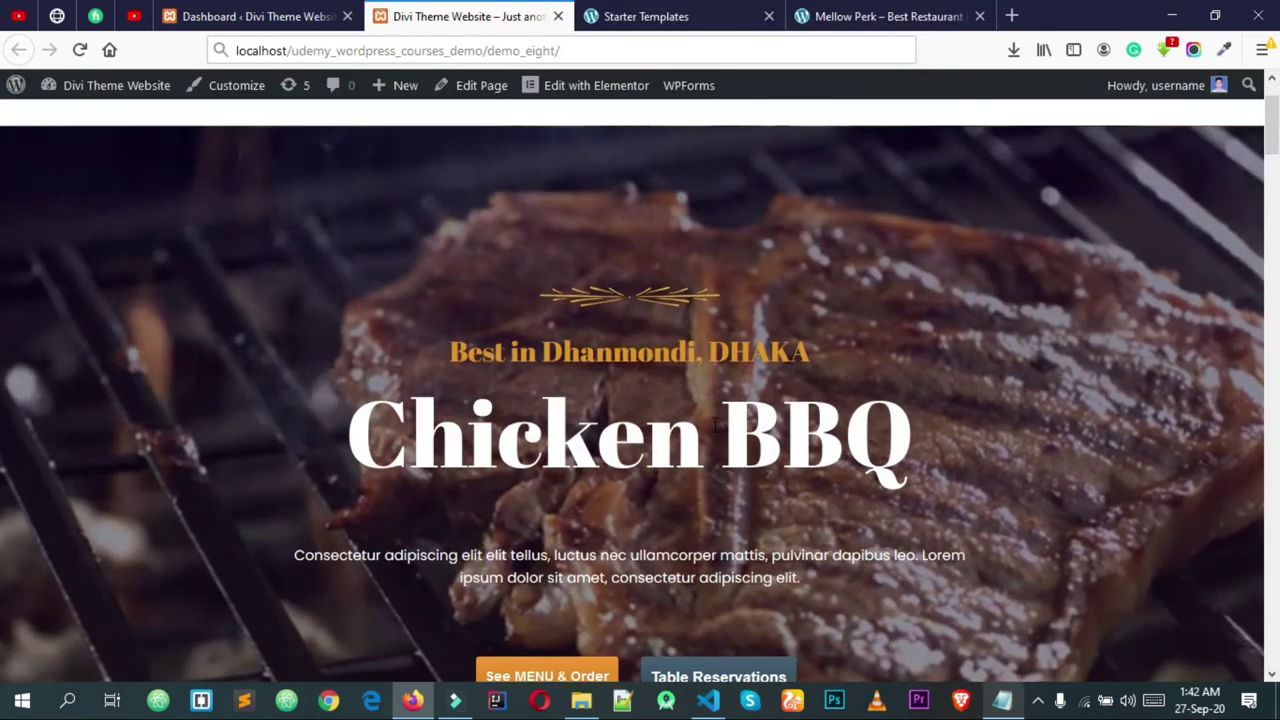
{"action": "scroll", "coordinate": [716, 424], "scroll_direction": "up", "scroll_amount": 2}
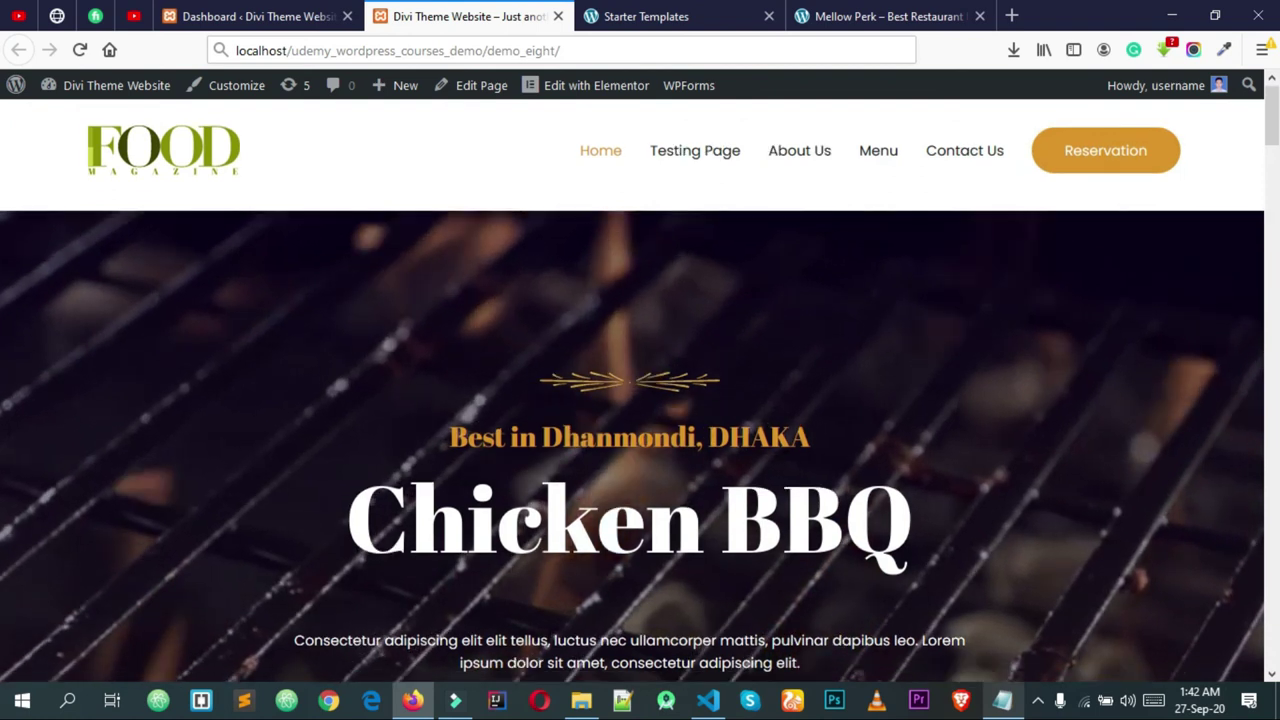
{"action": "scroll", "coordinate": [716, 424], "scroll_direction": "down", "scroll_amount": 4}
{"action": "scroll", "coordinate": [716, 424], "scroll_direction": "up", "scroll_amount": 4}
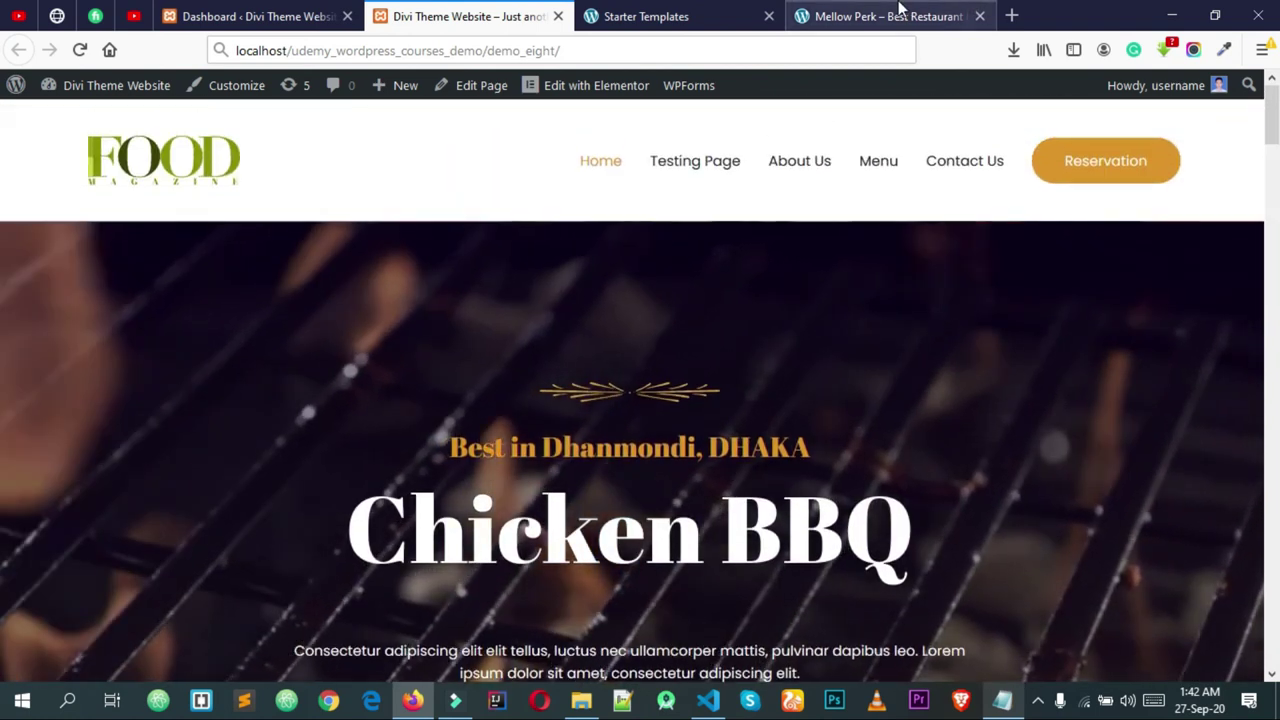
{"action": "left_click", "coordinate": [900, 8]}
{"action": "scroll", "coordinate": [694, 363], "scroll_direction": "down", "scroll_amount": 2}
{"action": "scroll", "coordinate": [700, 300], "scroll_direction": "up", "scroll_amount": 2}
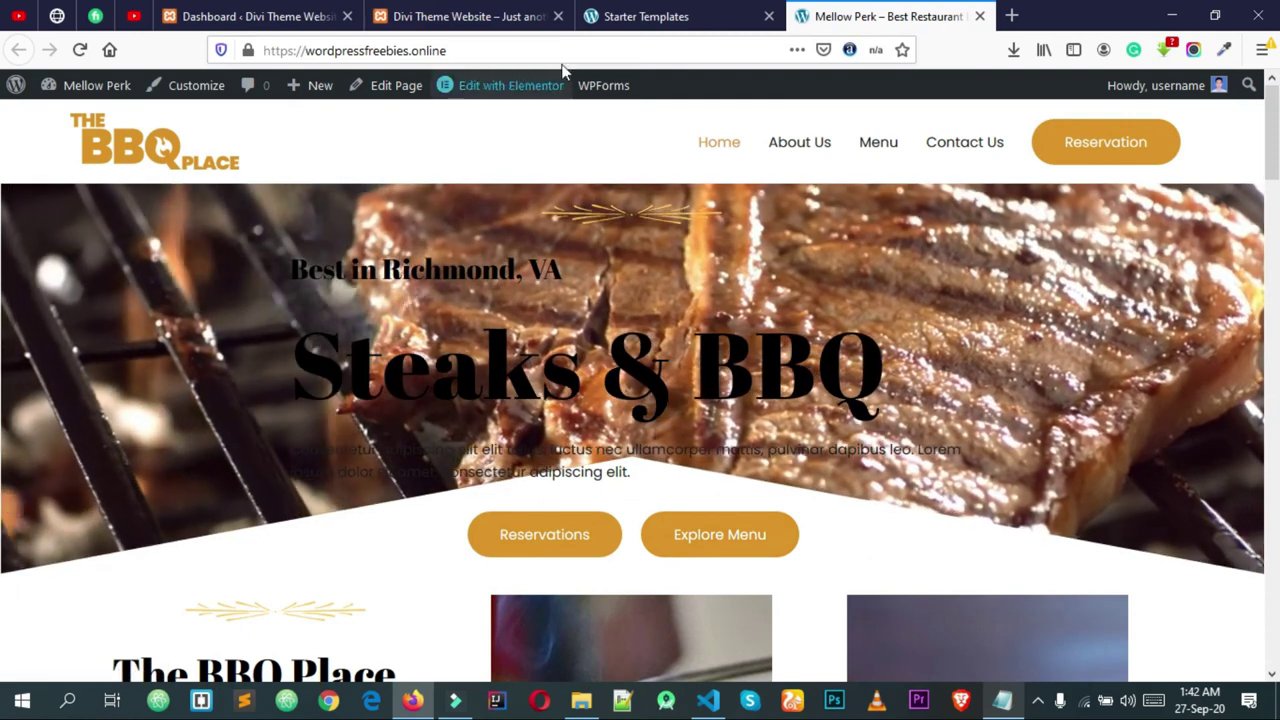
Reload the Mellow Perk homepage and dismiss the import success message in Starter Templates
{"action": "left_click", "coordinate": [560, 46]}
{"action": "key", "text": "Return"}
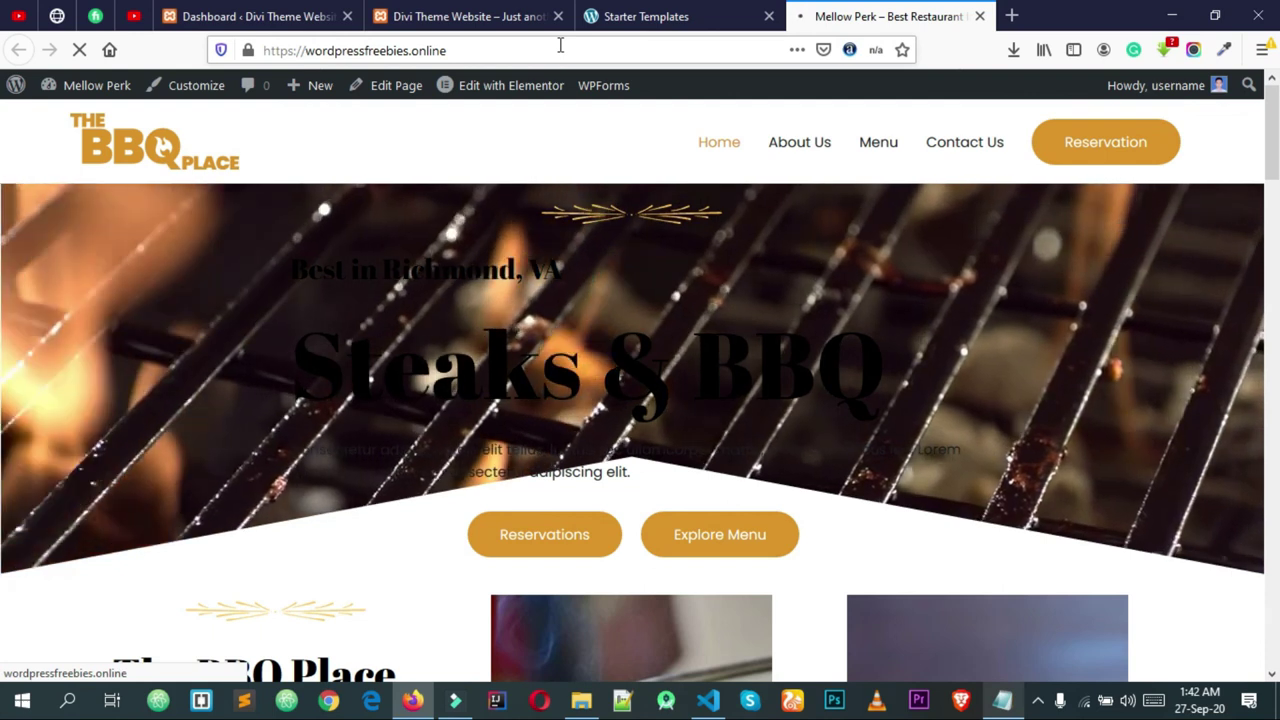
{"action": "left_click", "coordinate": [720, 10]}
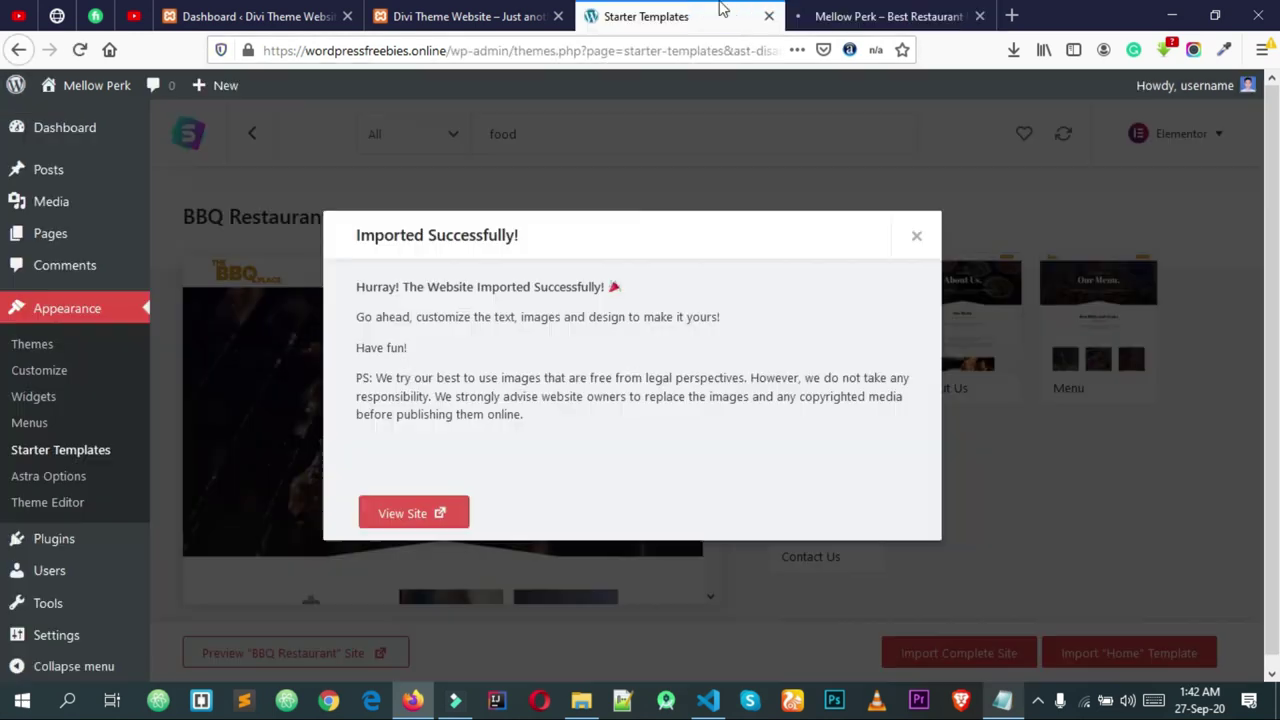
{"action": "left_click", "coordinate": [917, 238]}
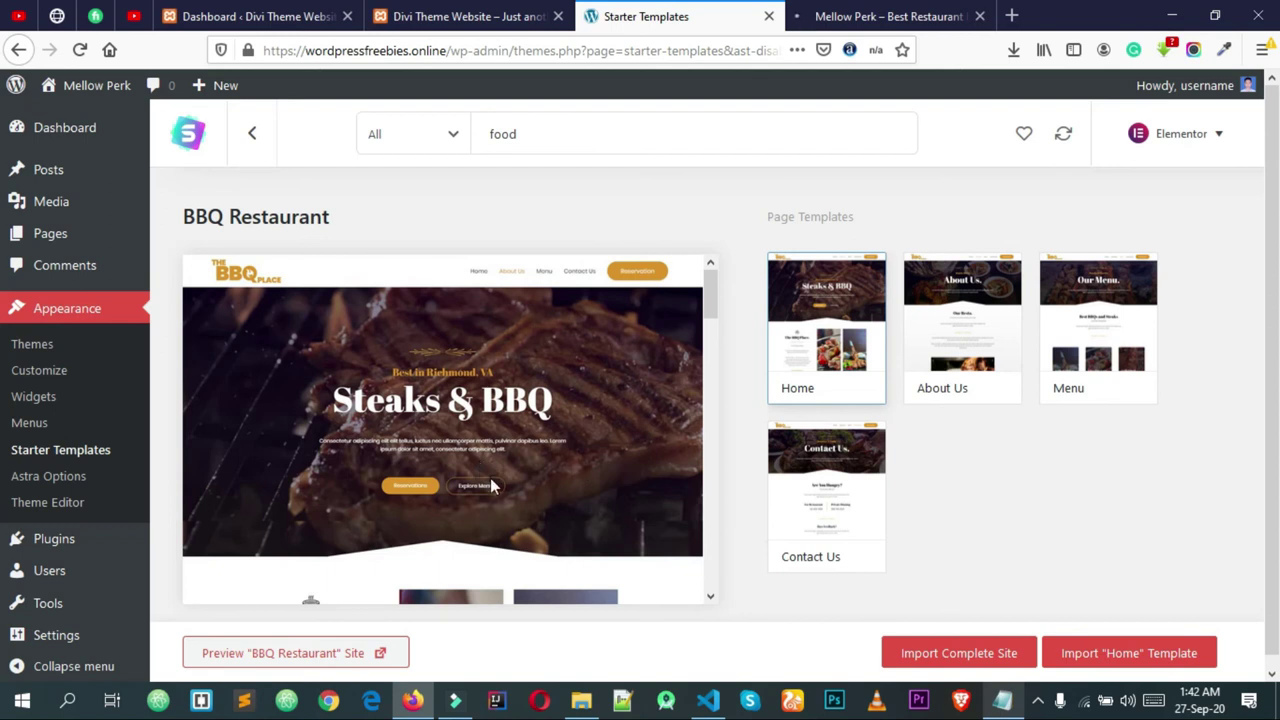
Review the Mellow Perk site again, then switch back to the Chicken BBQ demo
{"action": "left_click", "coordinate": [866, 10]}
{"action": "scroll", "coordinate": [853, 346], "scroll_direction": "down", "scroll_amount": 5}
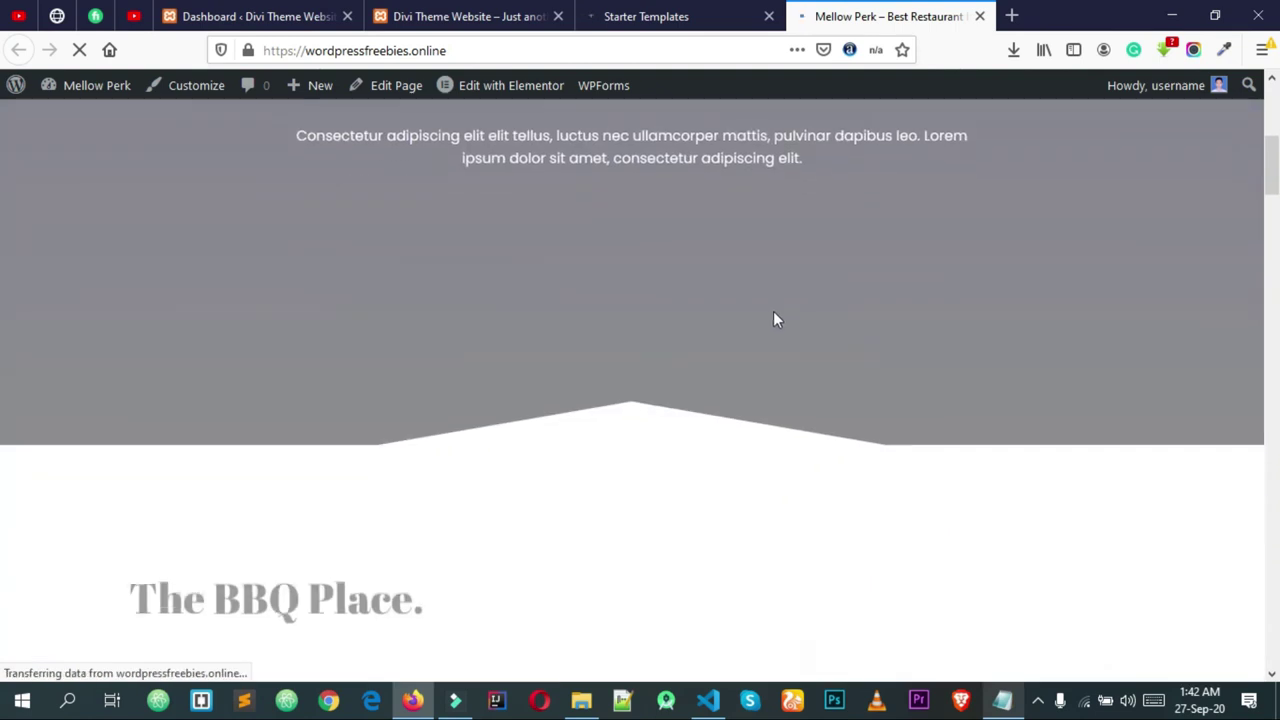
{"action": "scroll", "coordinate": [773, 320], "scroll_direction": "up", "scroll_amount": 4}
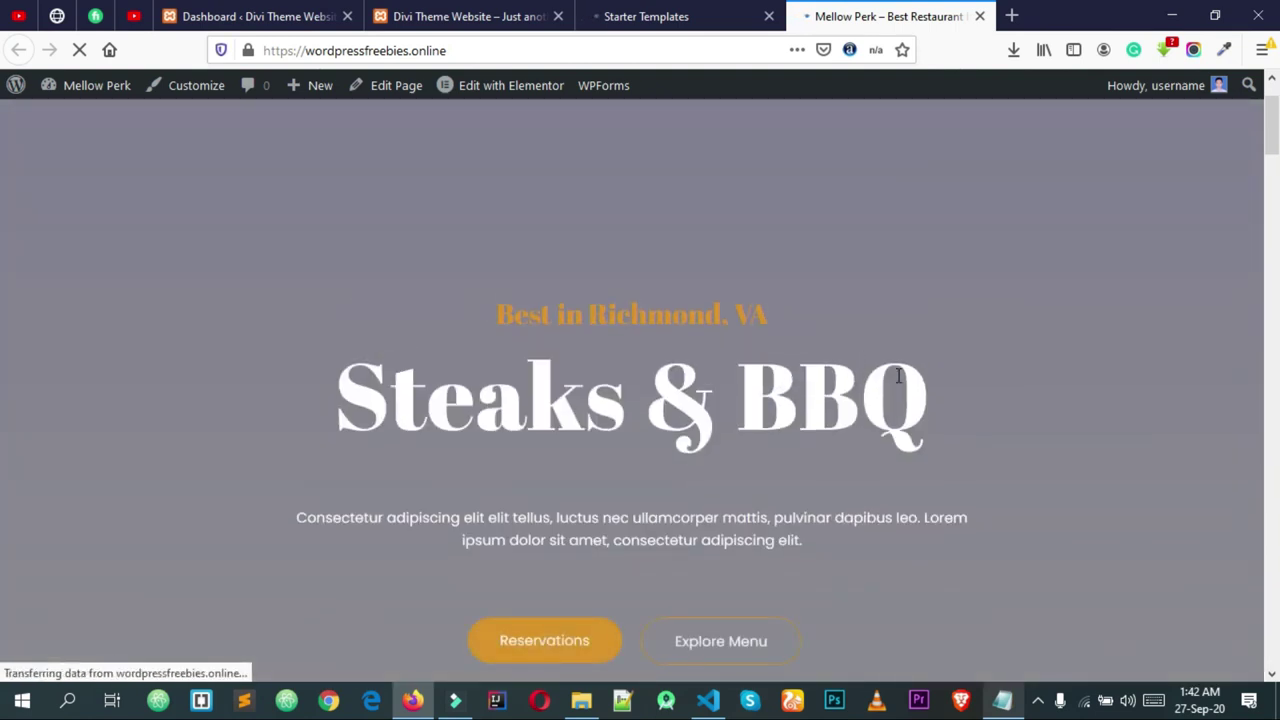
{"action": "left_click", "coordinate": [550, 10]}
{"action": "scroll", "coordinate": [677, 320], "scroll_direction": "down", "scroll_amount": 2}
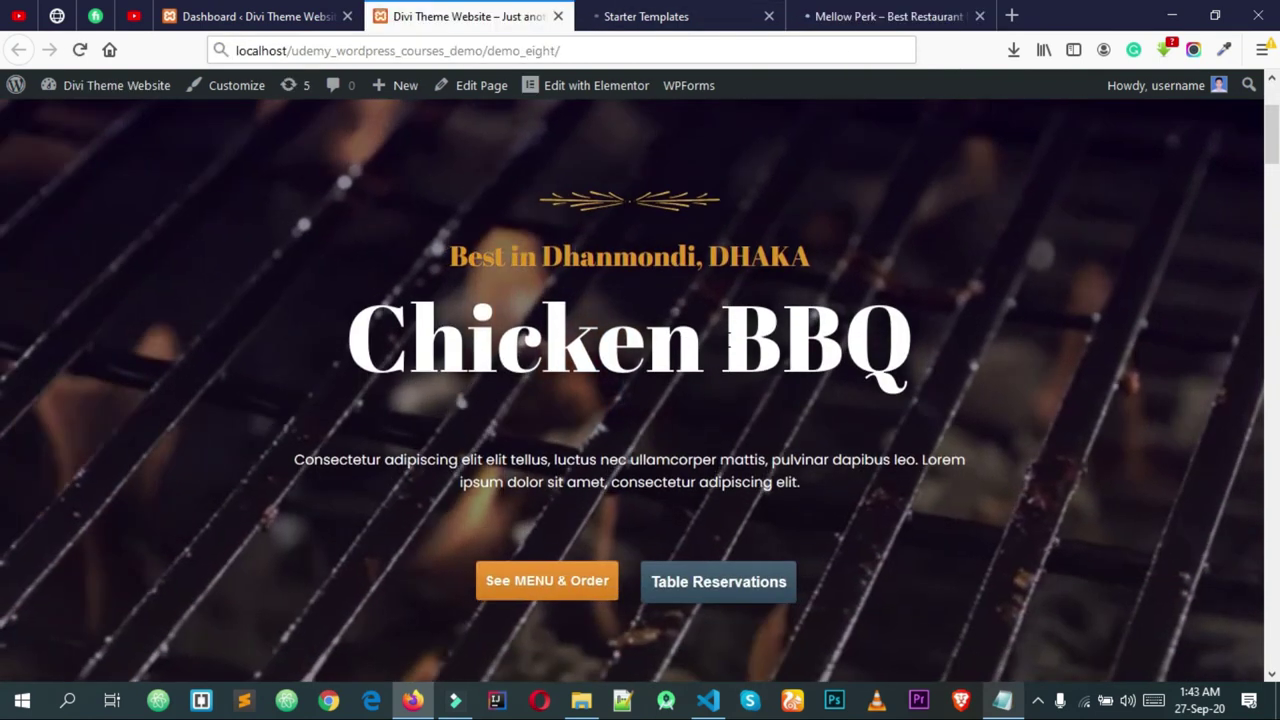
Select the 'Chicken BBQ' heading and 'Best in Dhanmondi, DHAKA' line on the demo page
{"action": "left_click_drag", "start_coordinate": [1028, 343], "coordinate": [650, 335]}
{"action": "triple_click", "coordinate": [492, 300]}
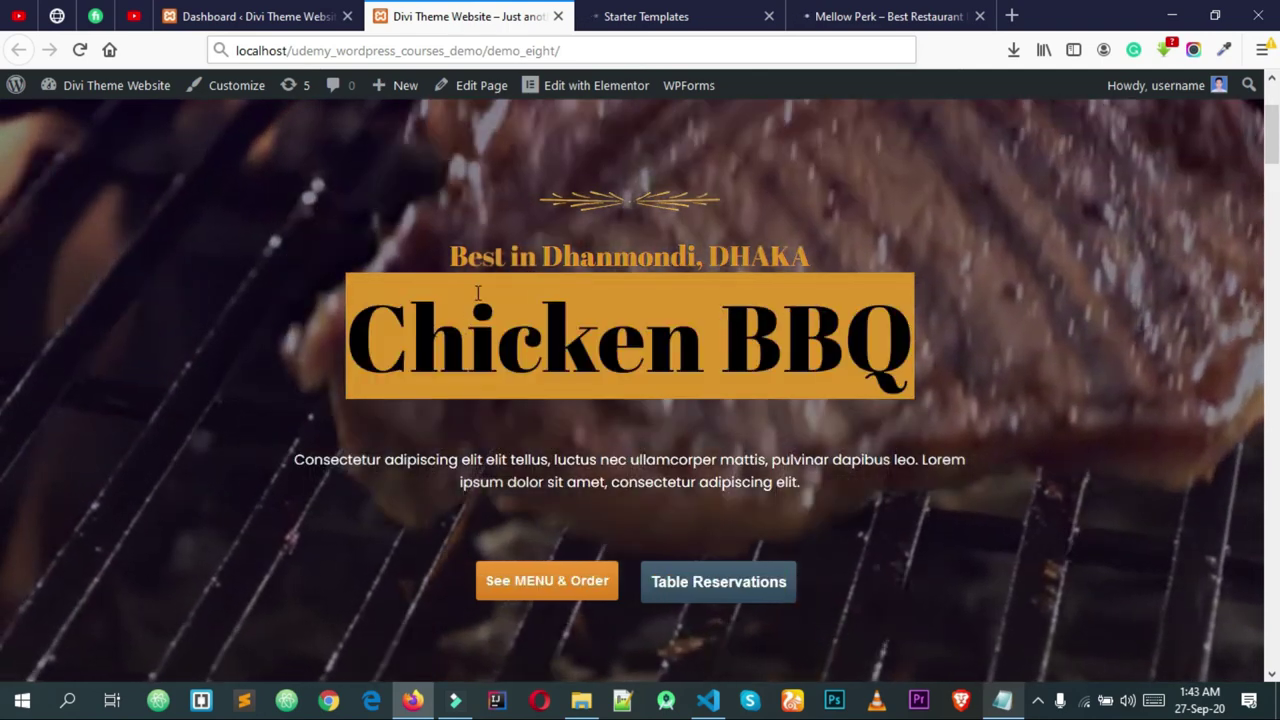
{"action": "double_click", "coordinate": [492, 277]}
{"action": "left_click", "coordinate": [492, 277]}
{"action": "triple_click", "coordinate": [492, 262]}
{"action": "left_click", "coordinate": [595, 404]}
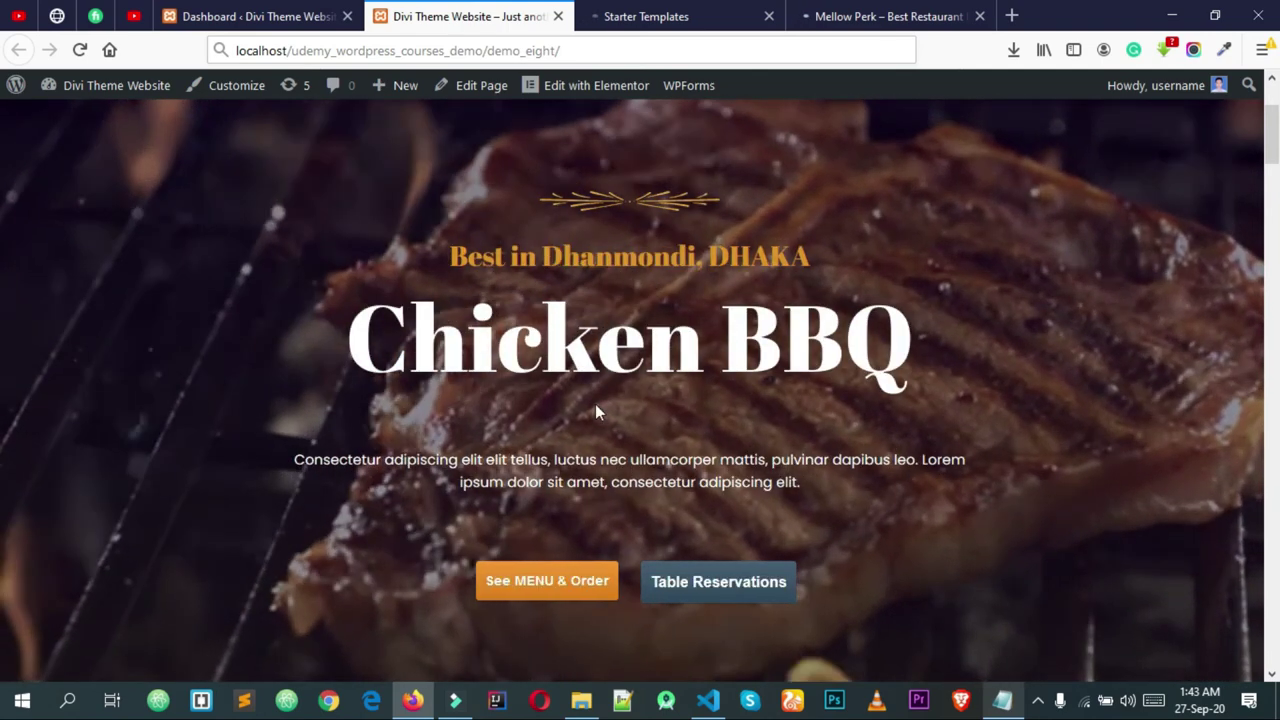
{"action": "scroll", "coordinate": [516, 342], "scroll_direction": "down", "scroll_amount": 3}
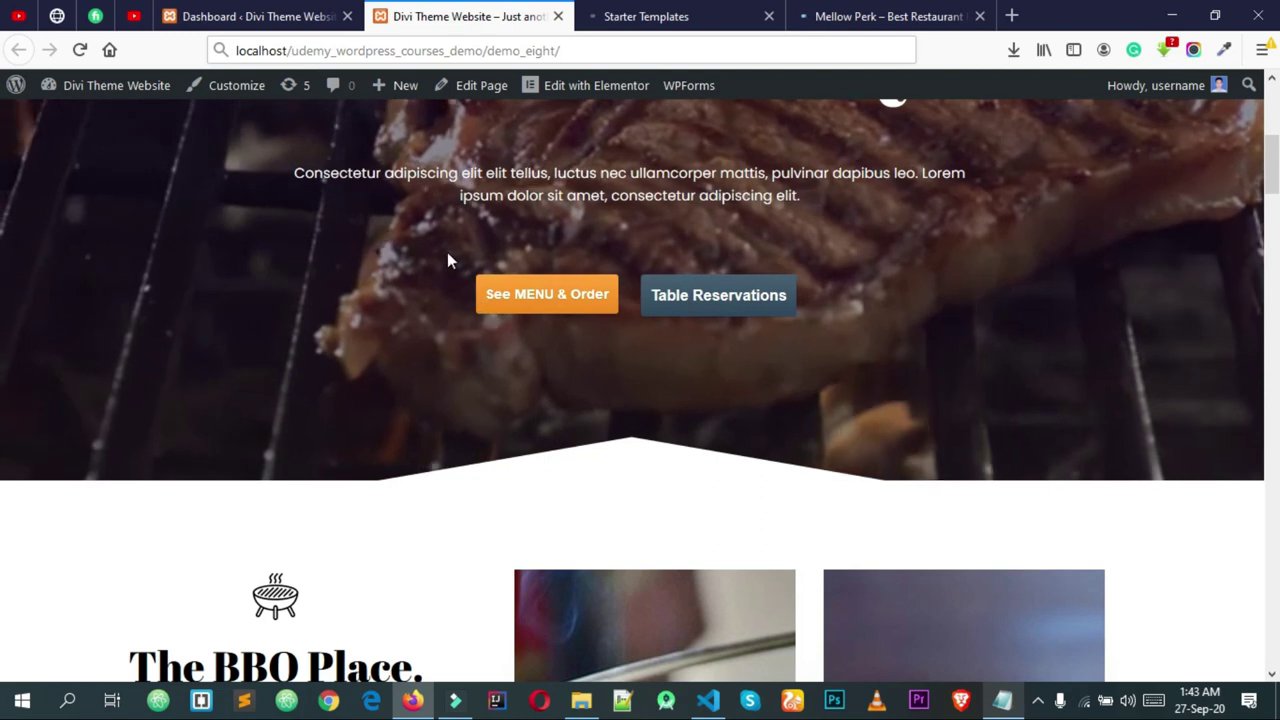